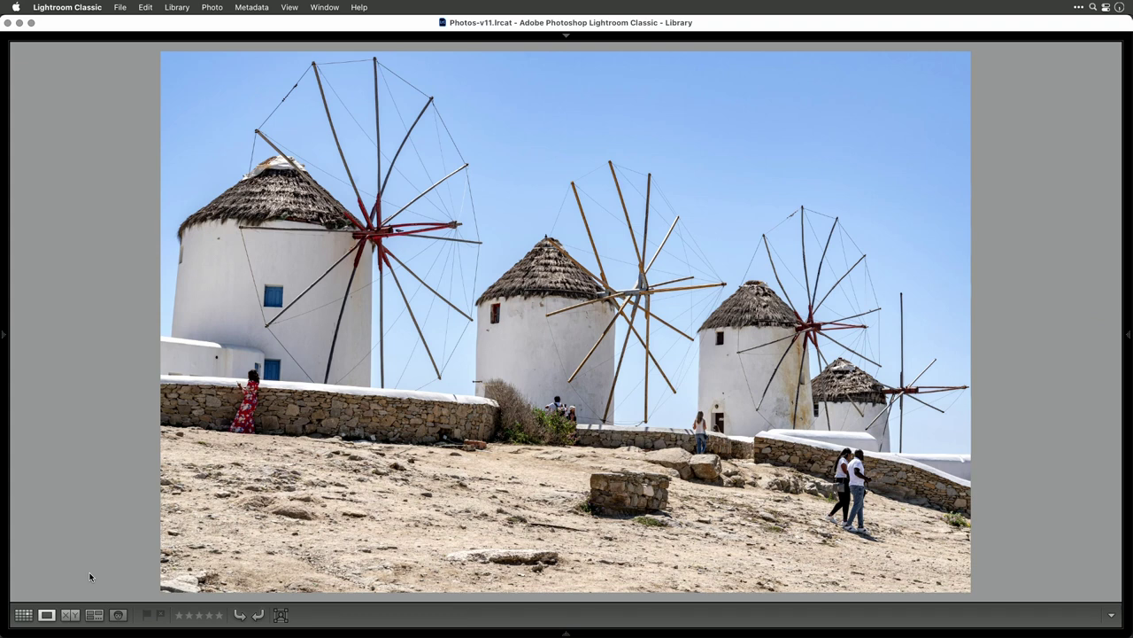
Browse the windmill photos one at a time at full size, then return to the thumbnail grid.
key("Right")
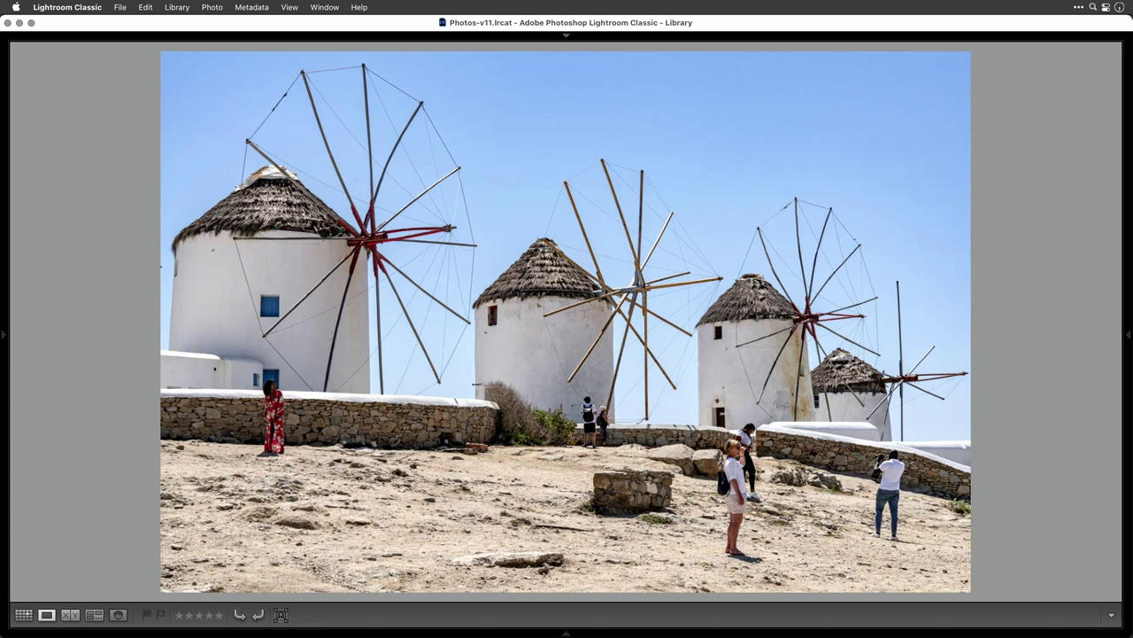
key("Right")
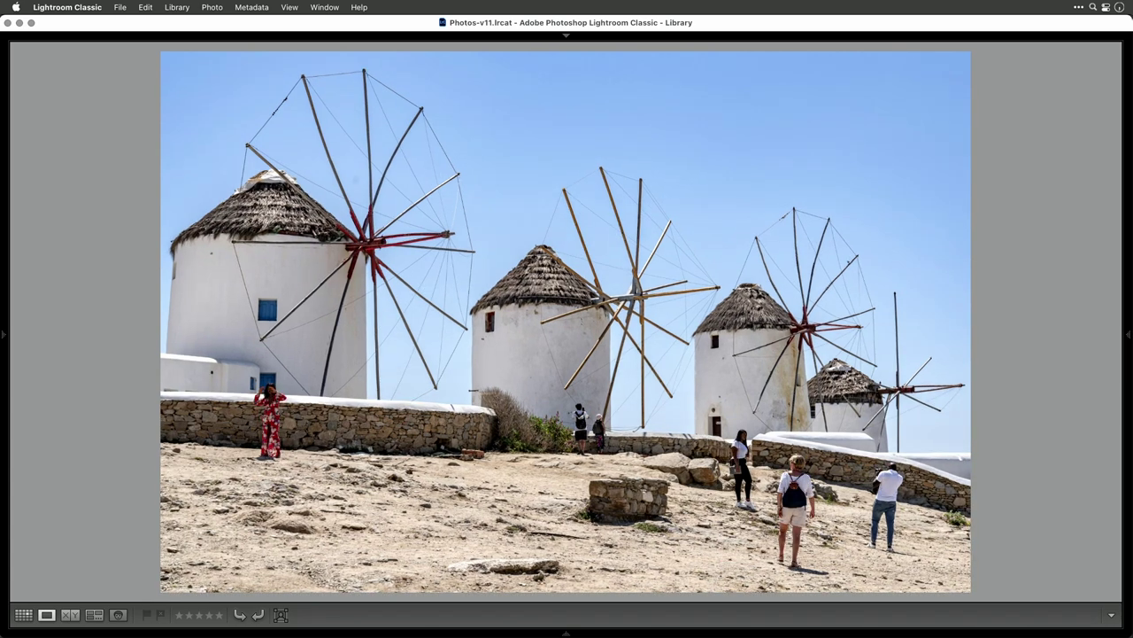
key("Right")
key("Right")
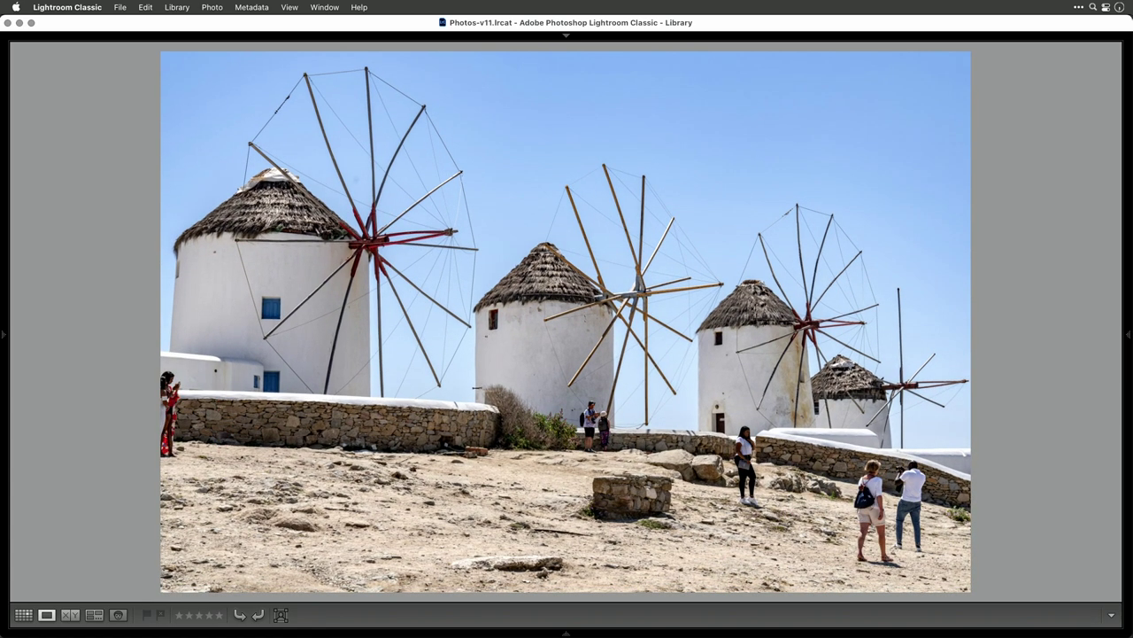
key("Right")
key("Right")
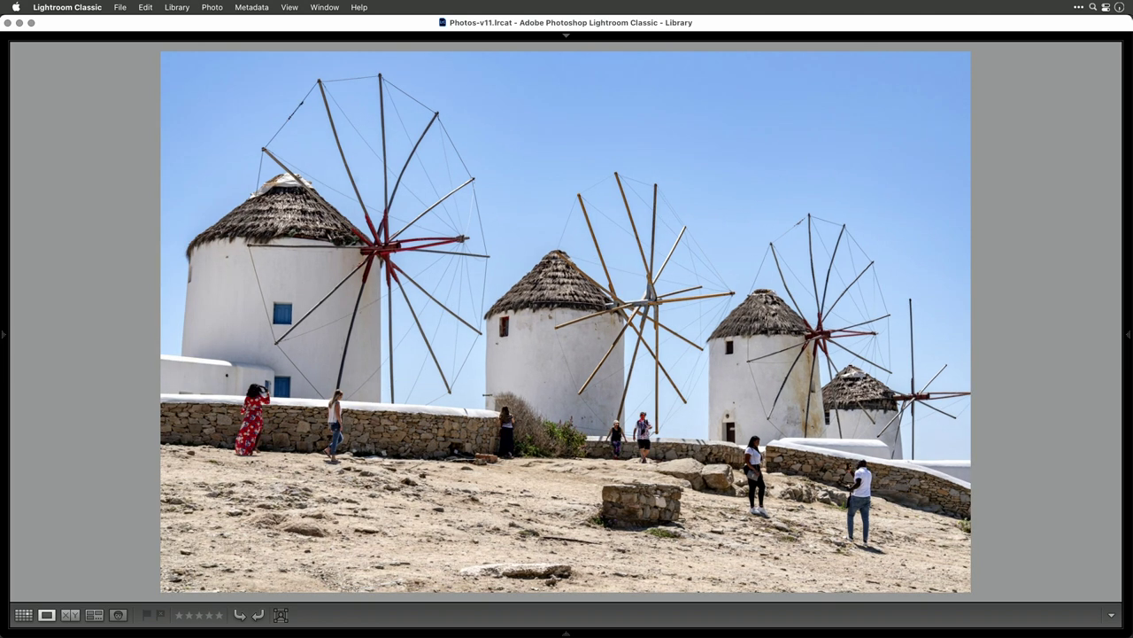
key("Right")
key("Right")
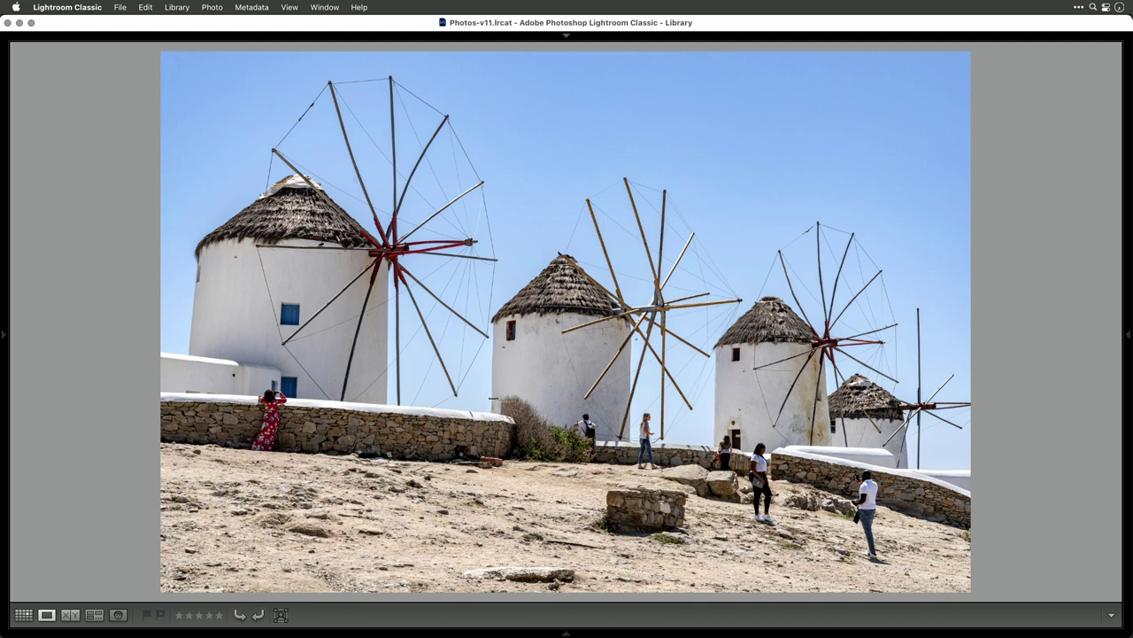
key("g")
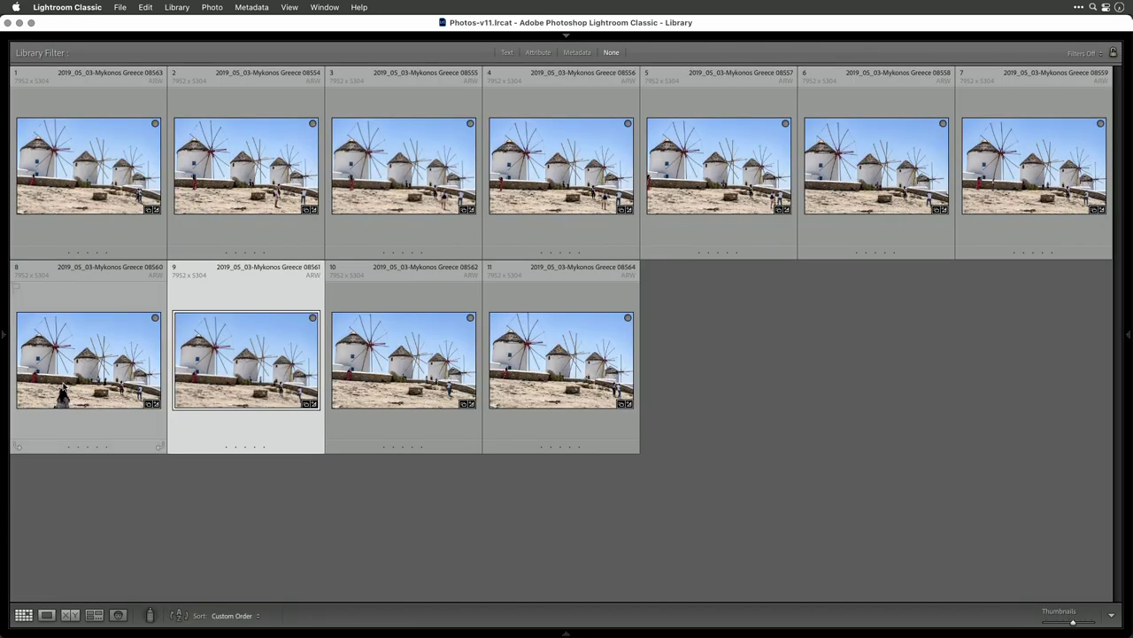
Step through the windmill series again from the first photo, comparing the people's positions, and return to the grid.
left_click(72, 188)
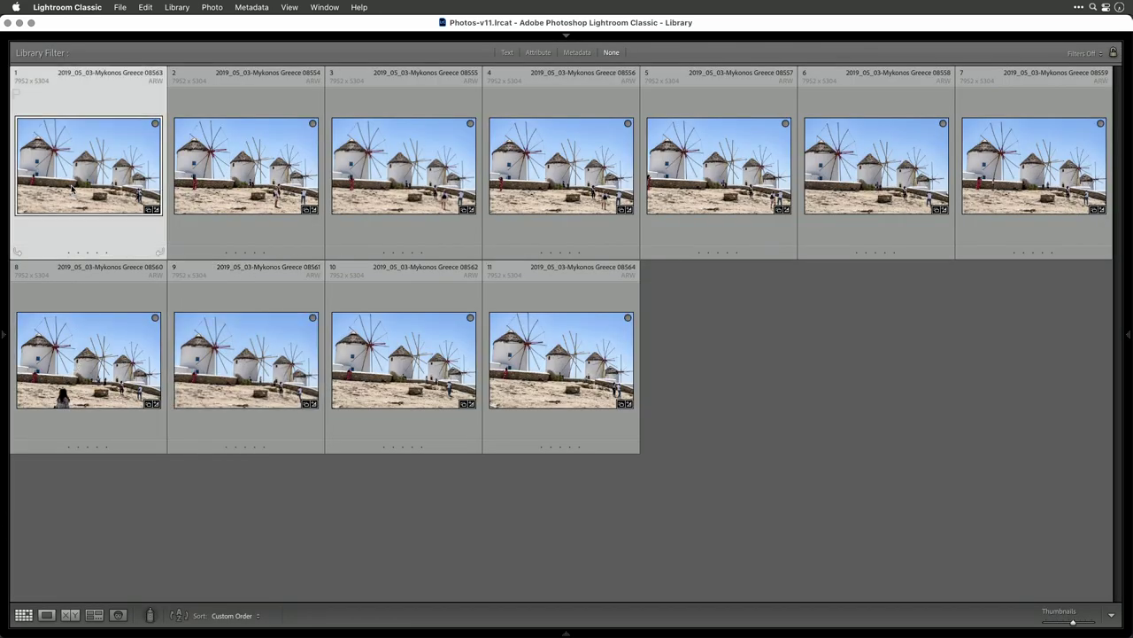
double_click(463, 413)
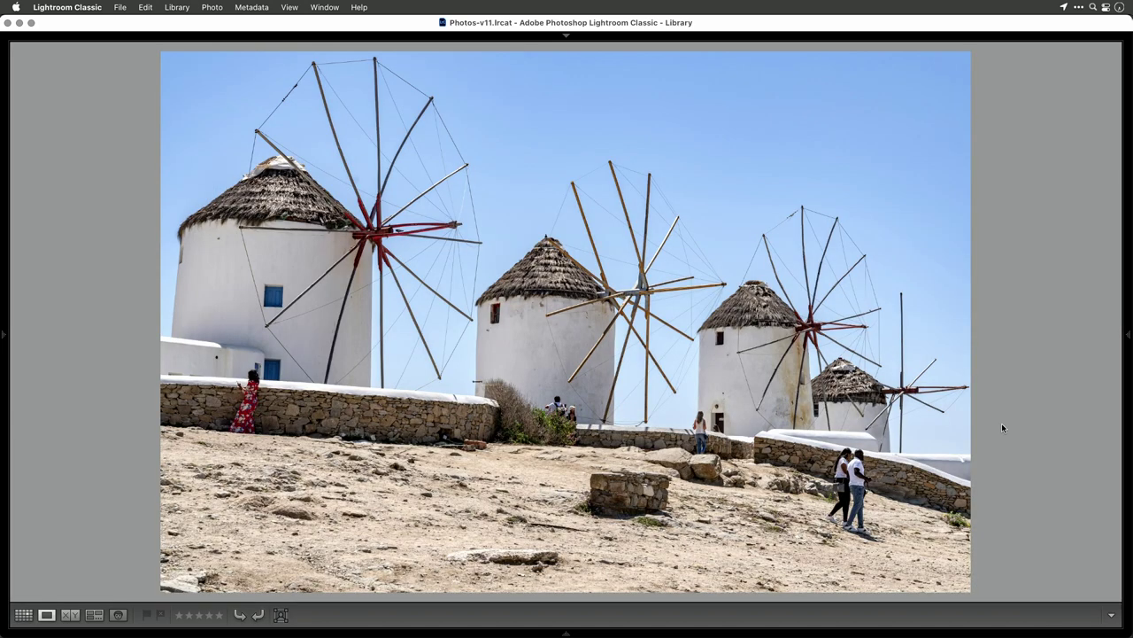
key("Right")
key("Right")
key("Right")
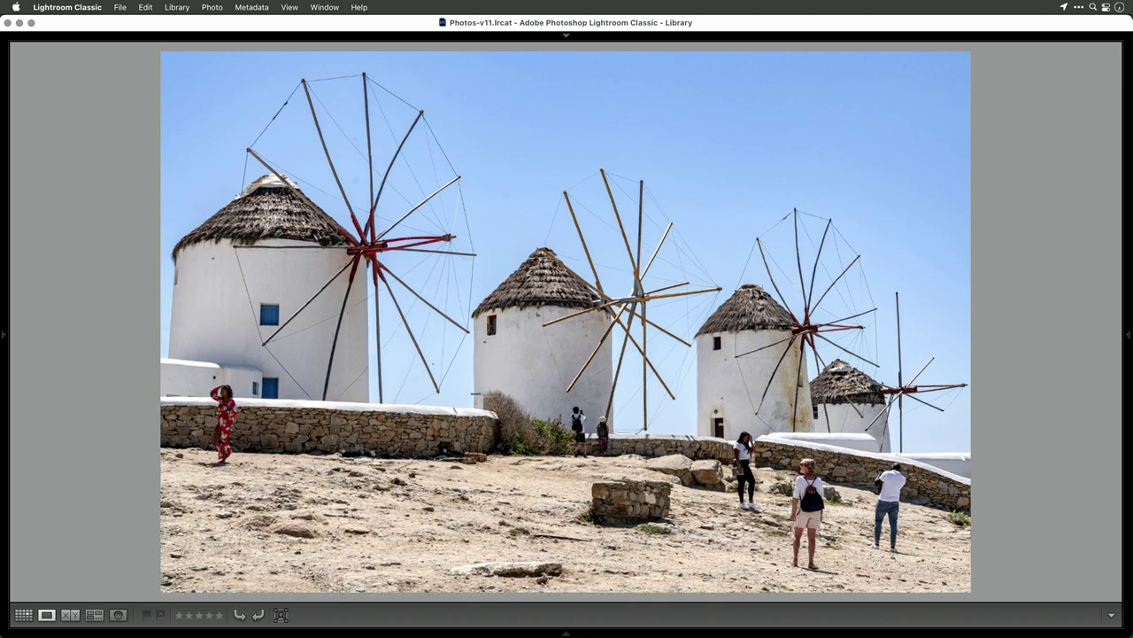
key("Right")
key("Right")
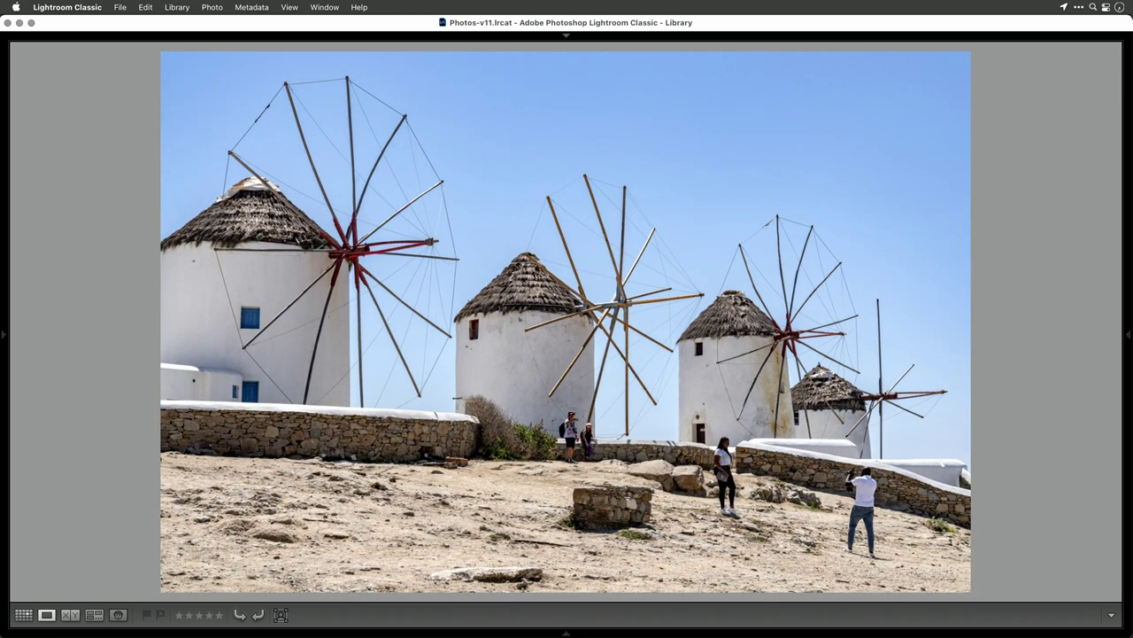
key("Right")
key("Right")
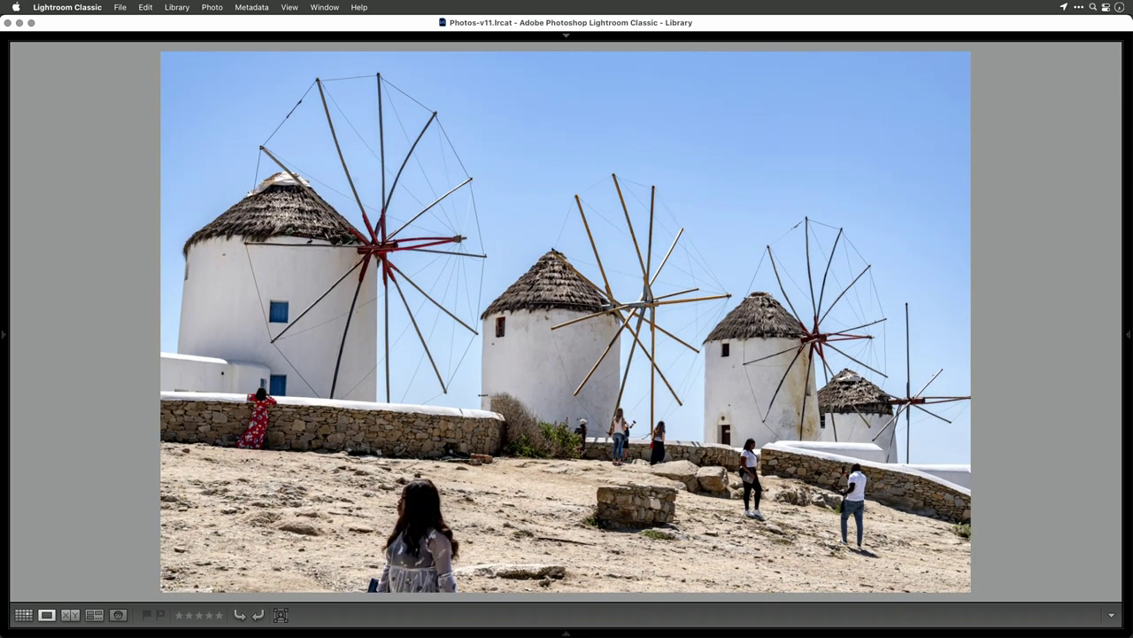
key("Right")
key("Right")
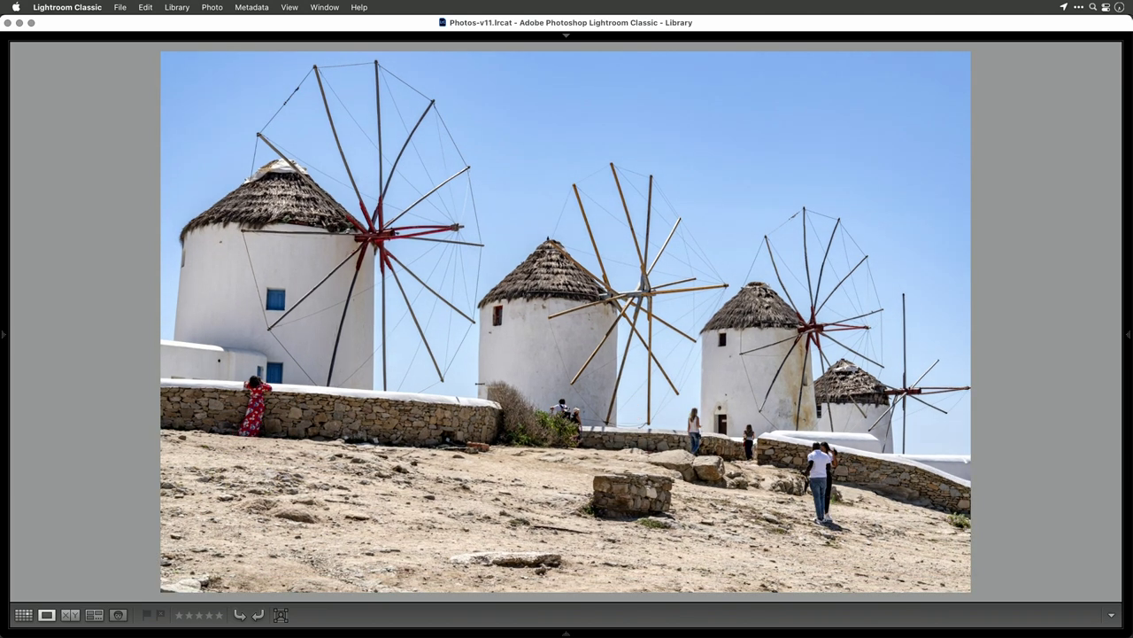
key("Right")
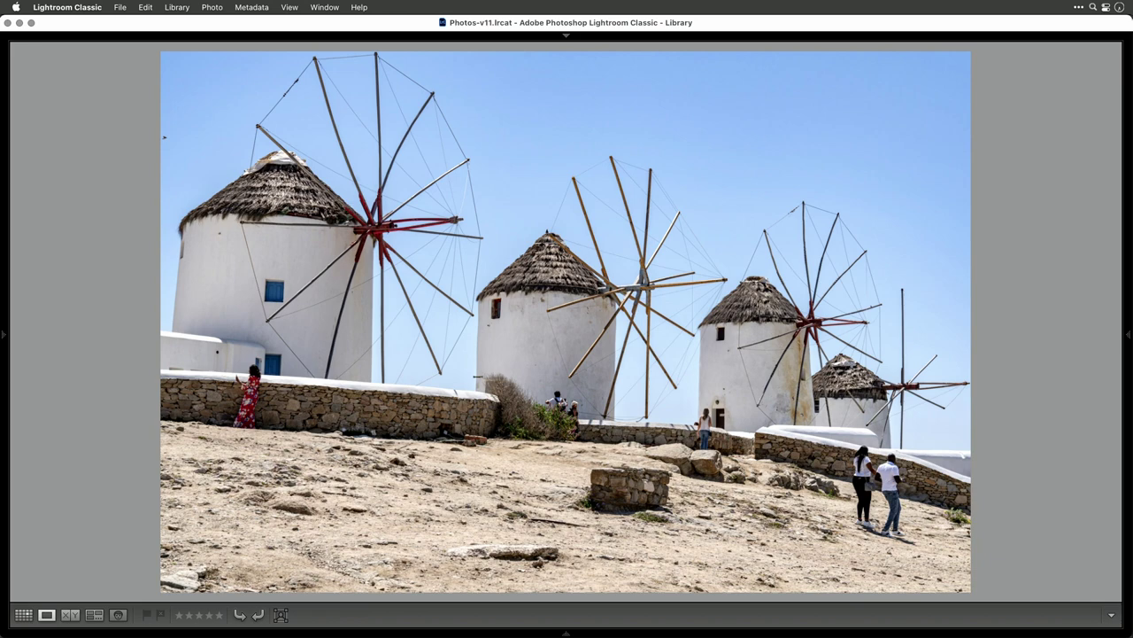
key("Right")
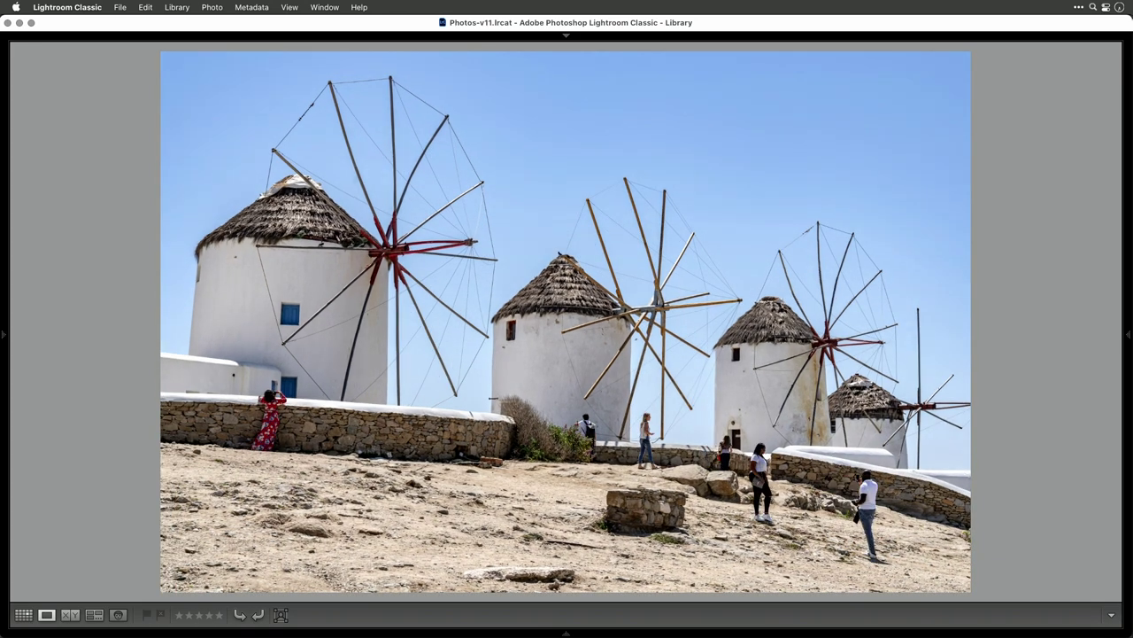
key("Right")
key("Right")
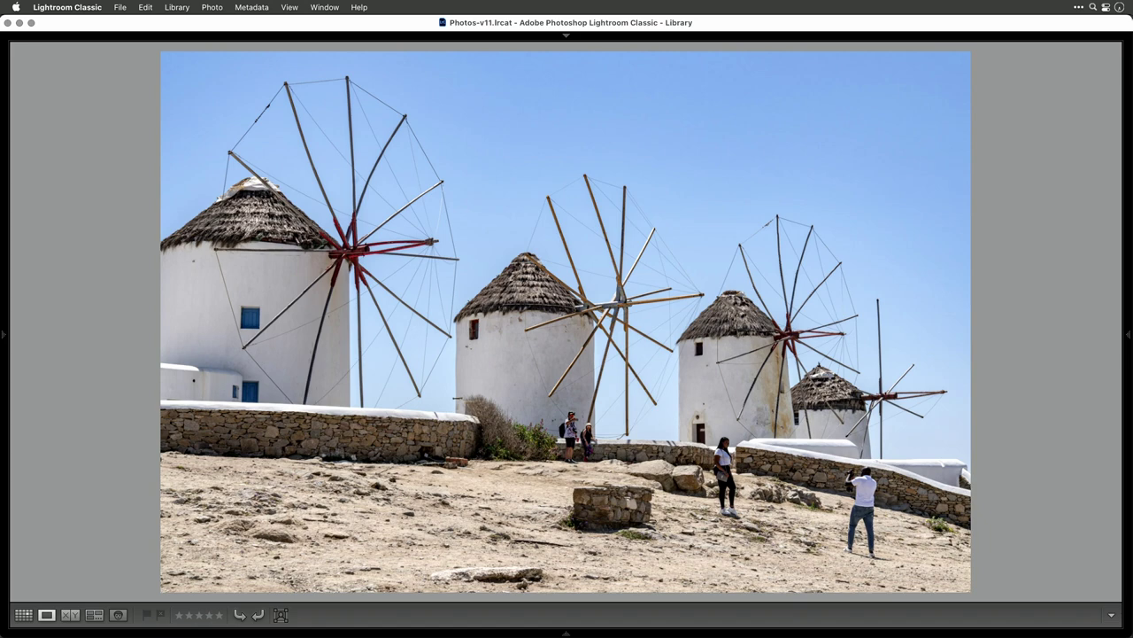
key("g")
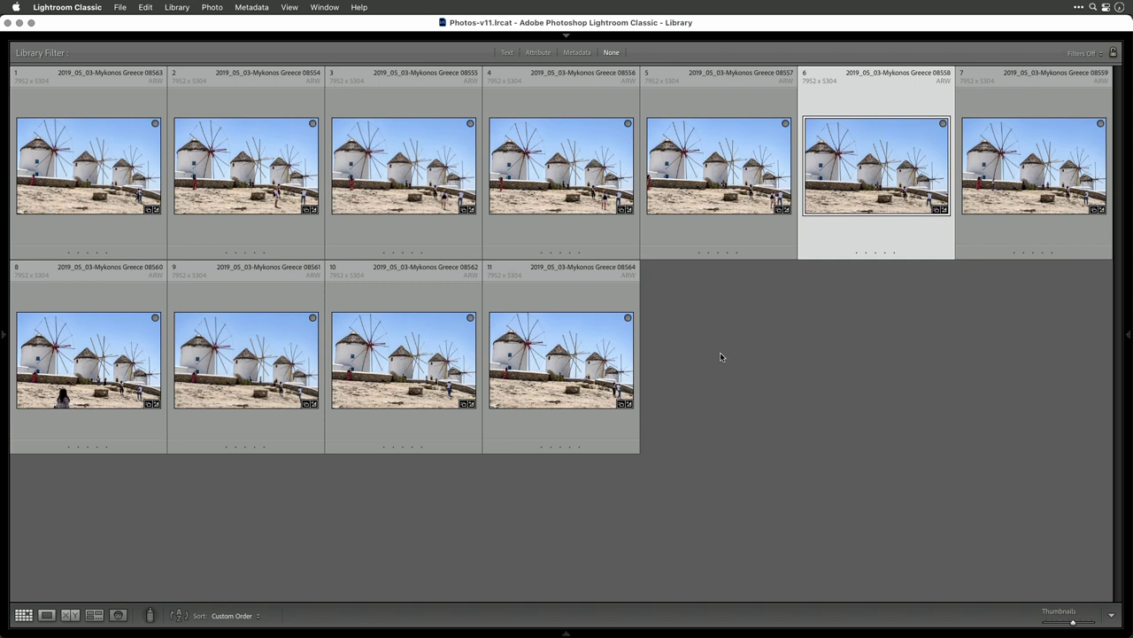
Select all the windmill photos and set their Exposure to +0.60 together in Develop.
key("super+a")
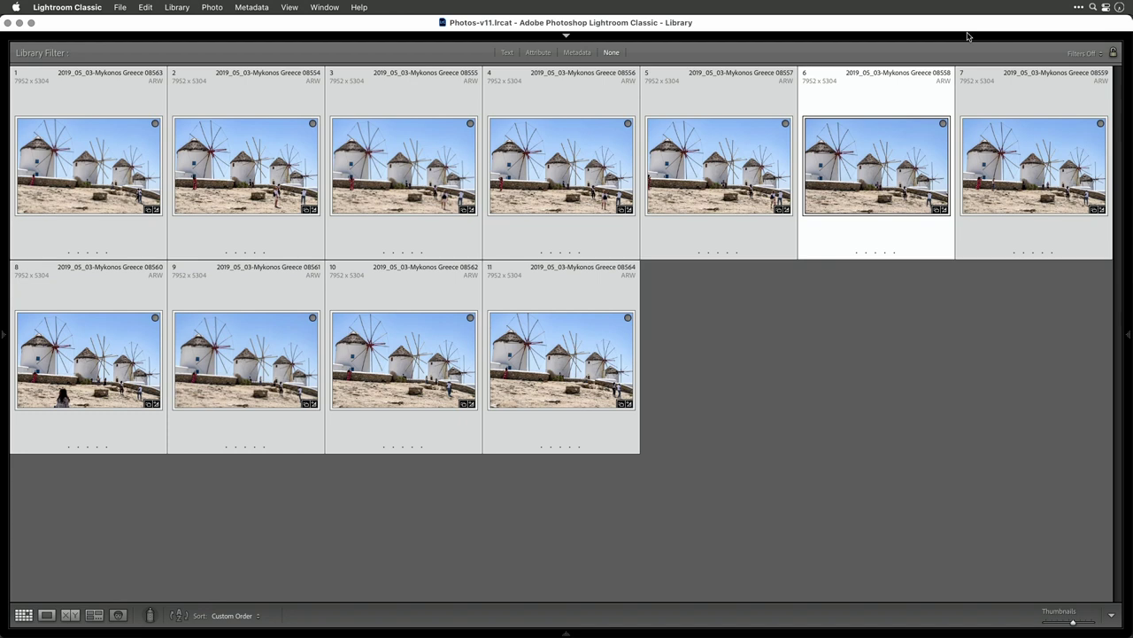
mouse_move(957, 36)
left_click(896, 53)
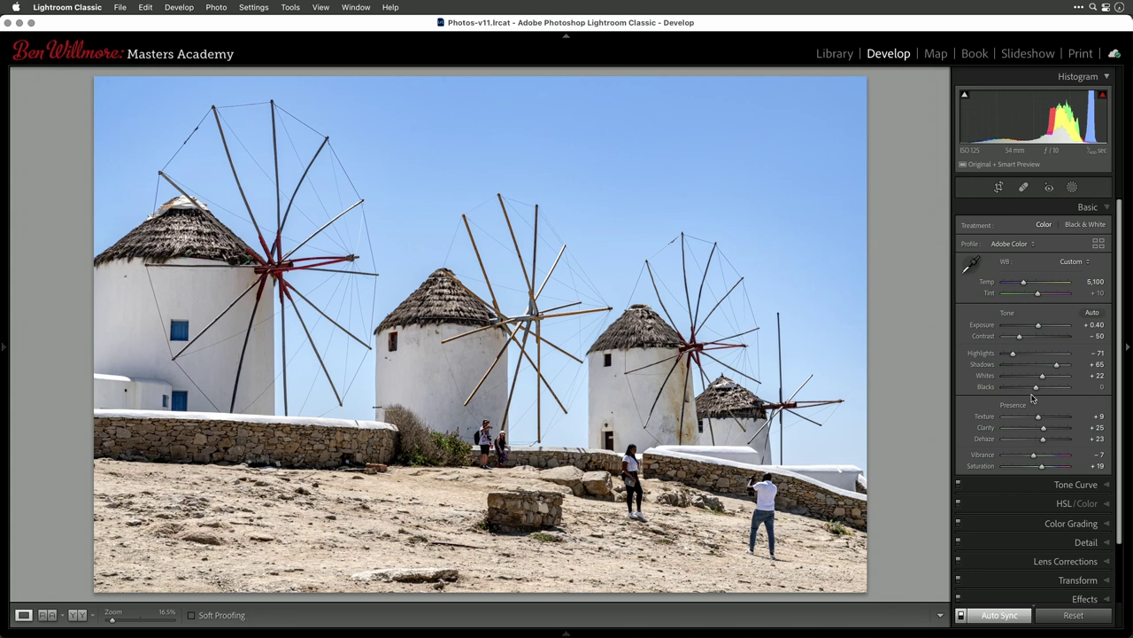
left_click_drag(1038, 329, 1040, 328)
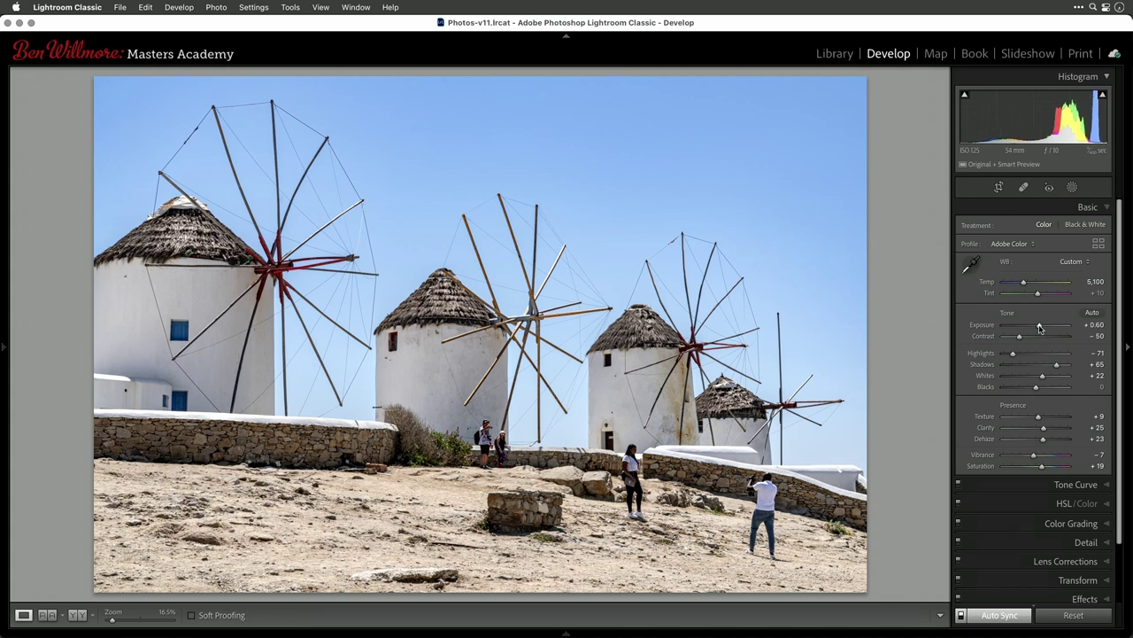
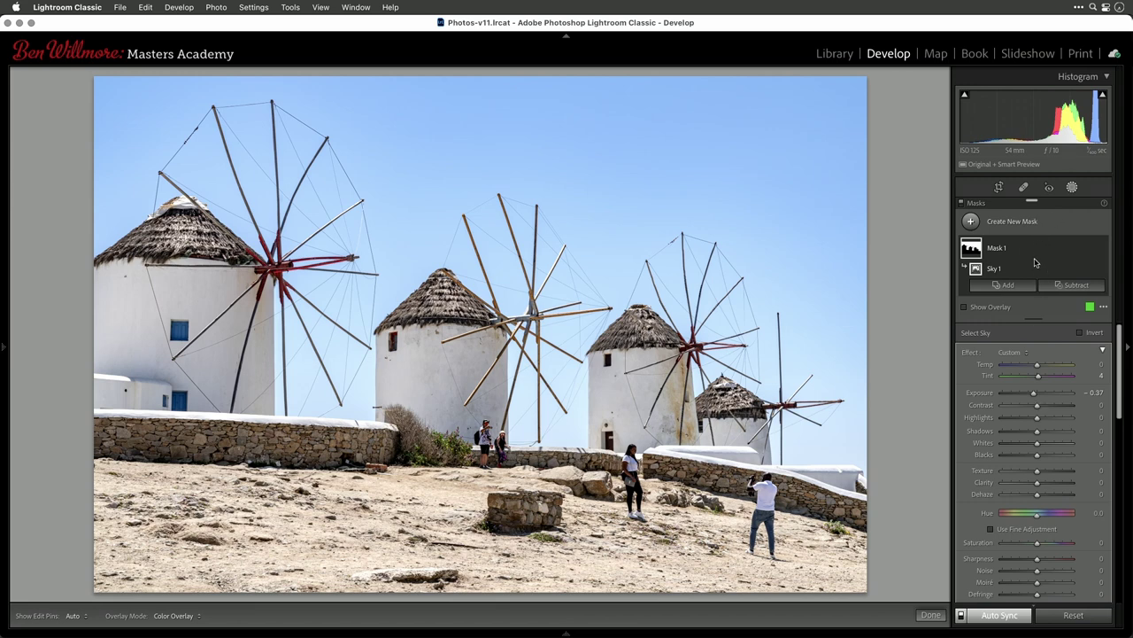
Add a new Select Sky mask to the selected photos.
left_click(1024, 223)
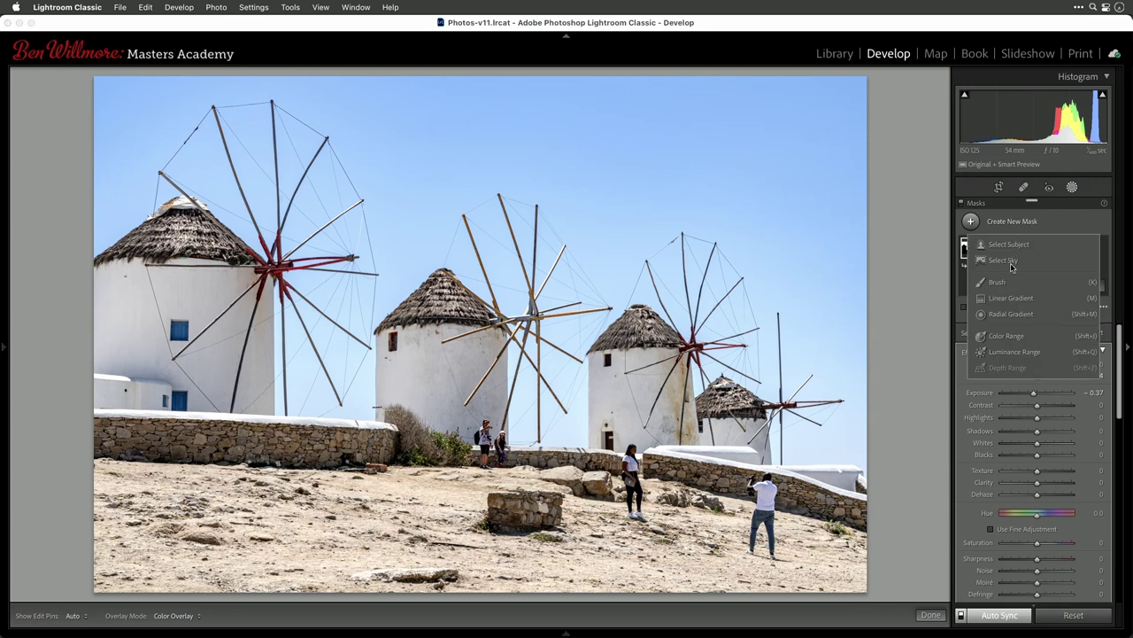
left_click(1012, 262)
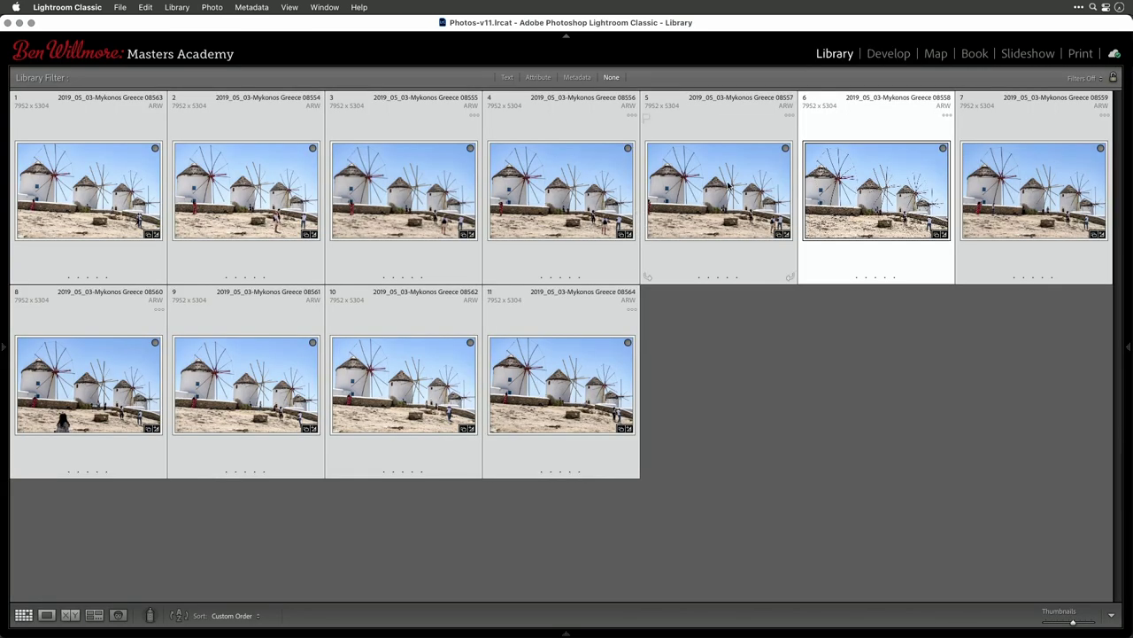
Open photo 08557 of the selected set in Develop, view its sky mask, and return to the grid.
left_click(719, 185)
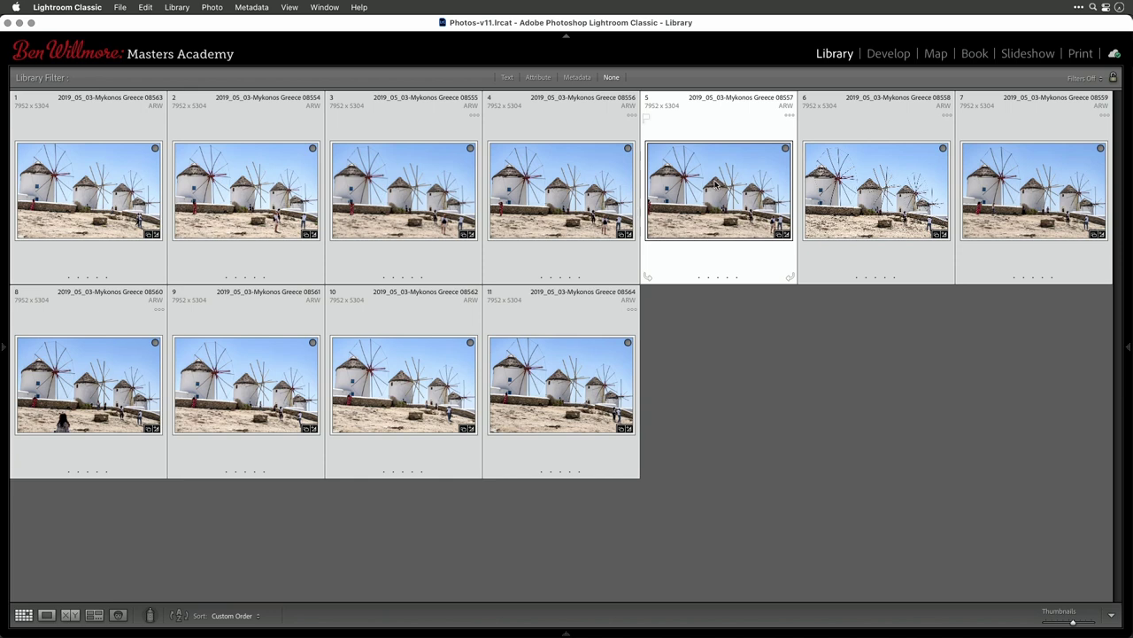
left_click(890, 54)
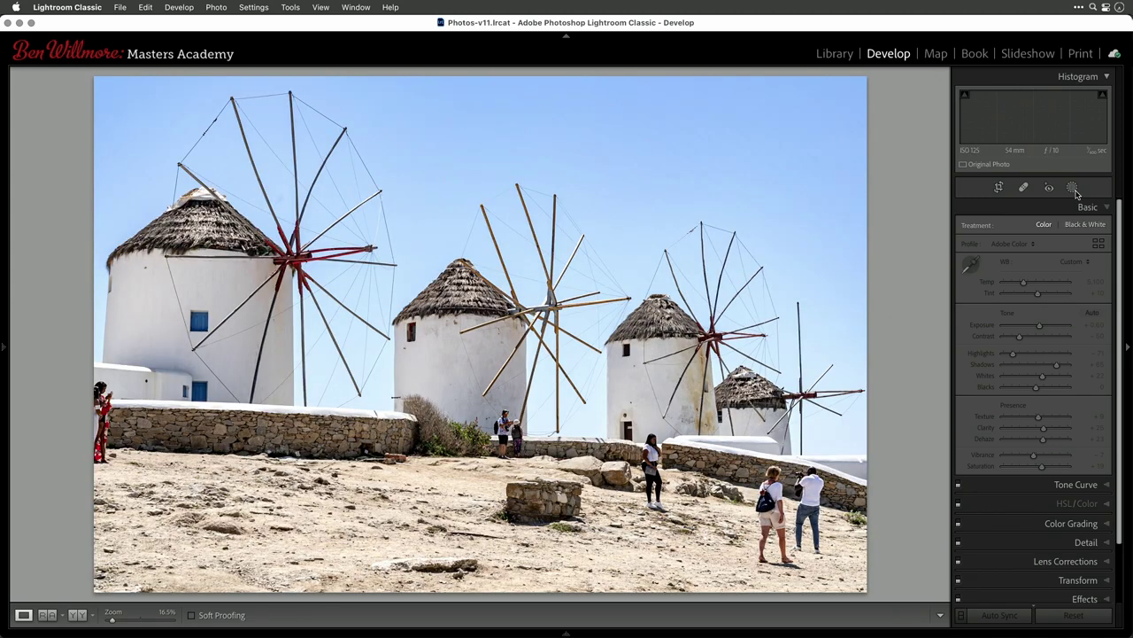
left_click(1073, 188)
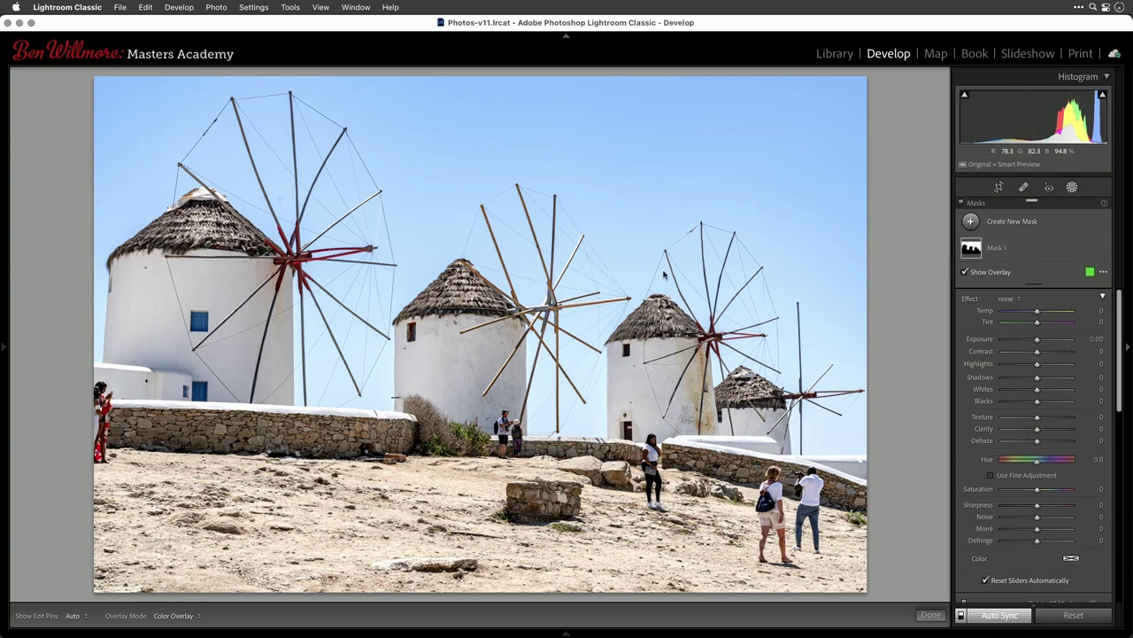
key("g")
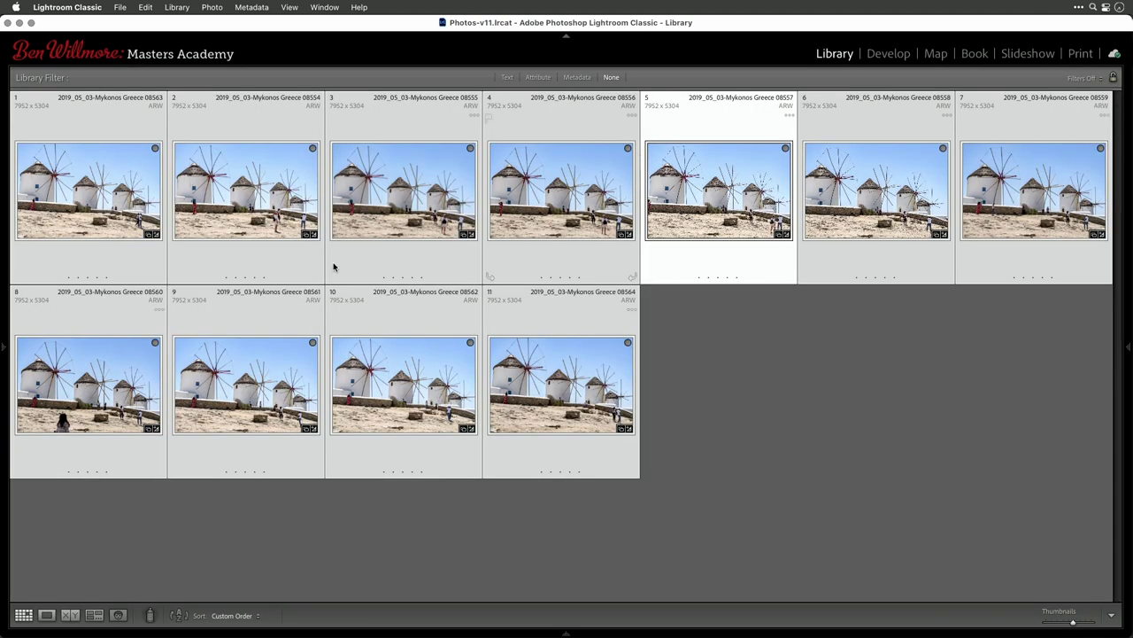
left_click(712, 396)
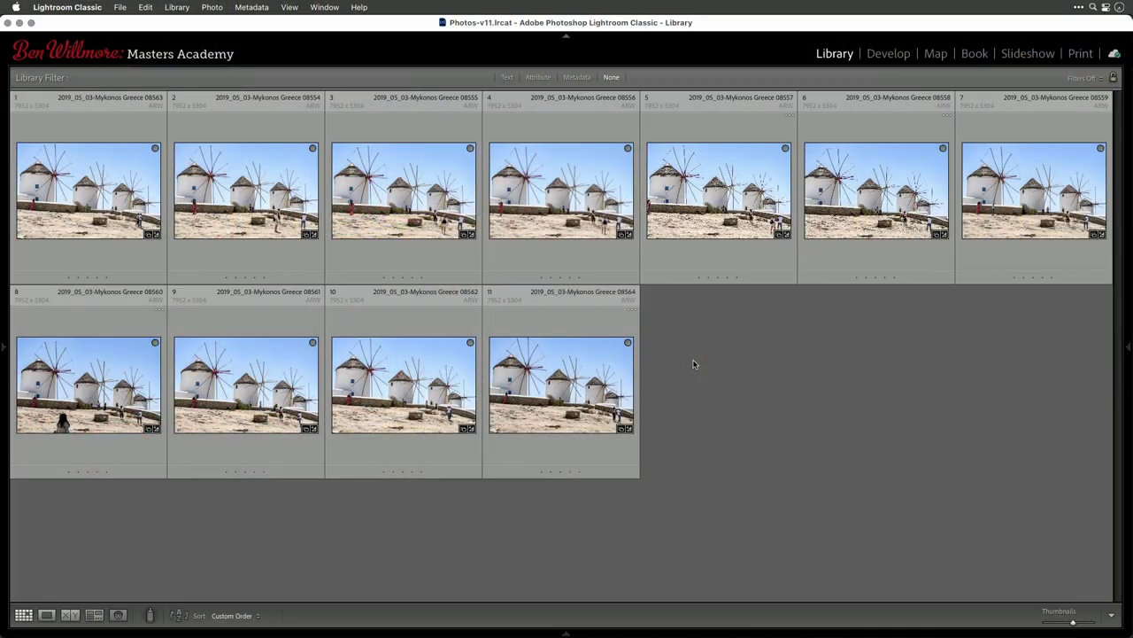
left_click(557, 179)
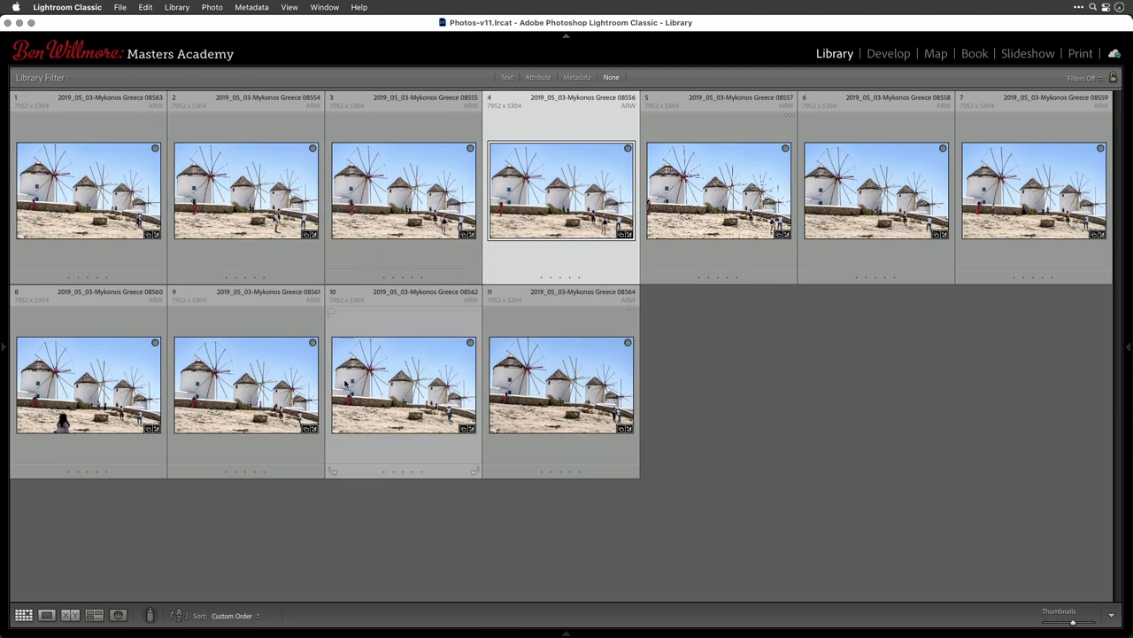
mouse_move(345, 383)
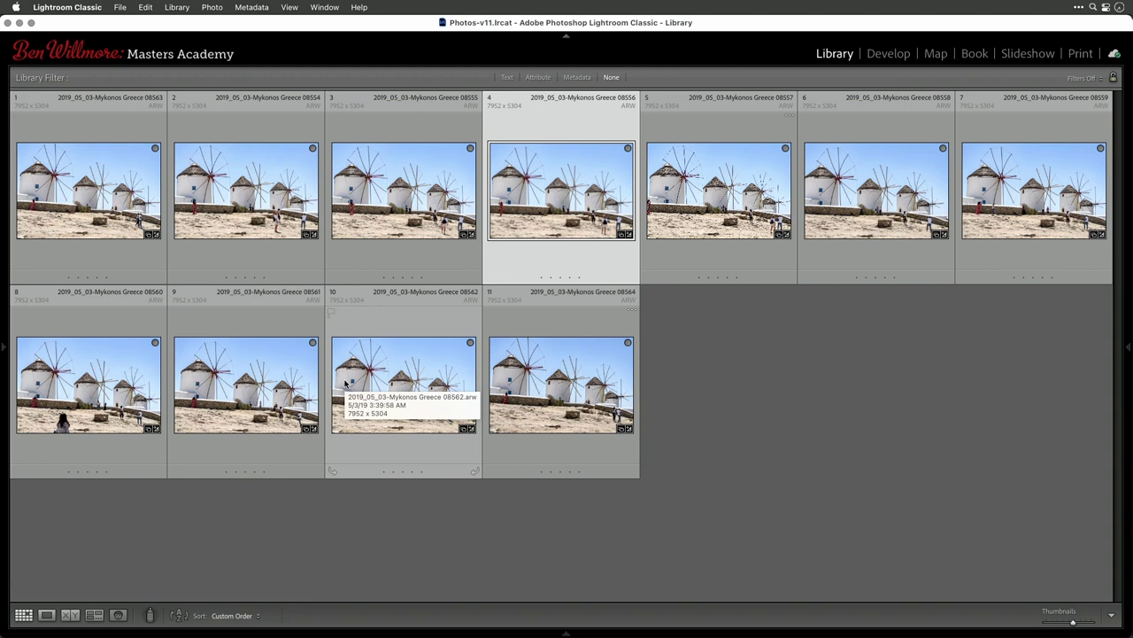
left_click(127, 204)
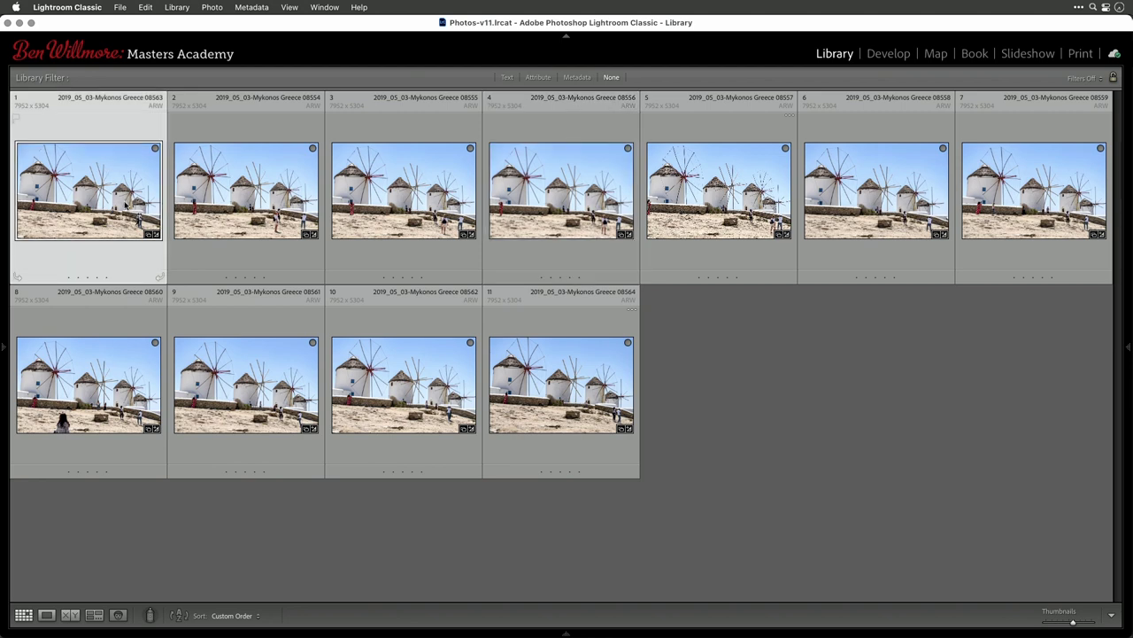
Select all the windmill photos with 08556 as the active photo, and open the Develop Settings commands.
key("super+a")
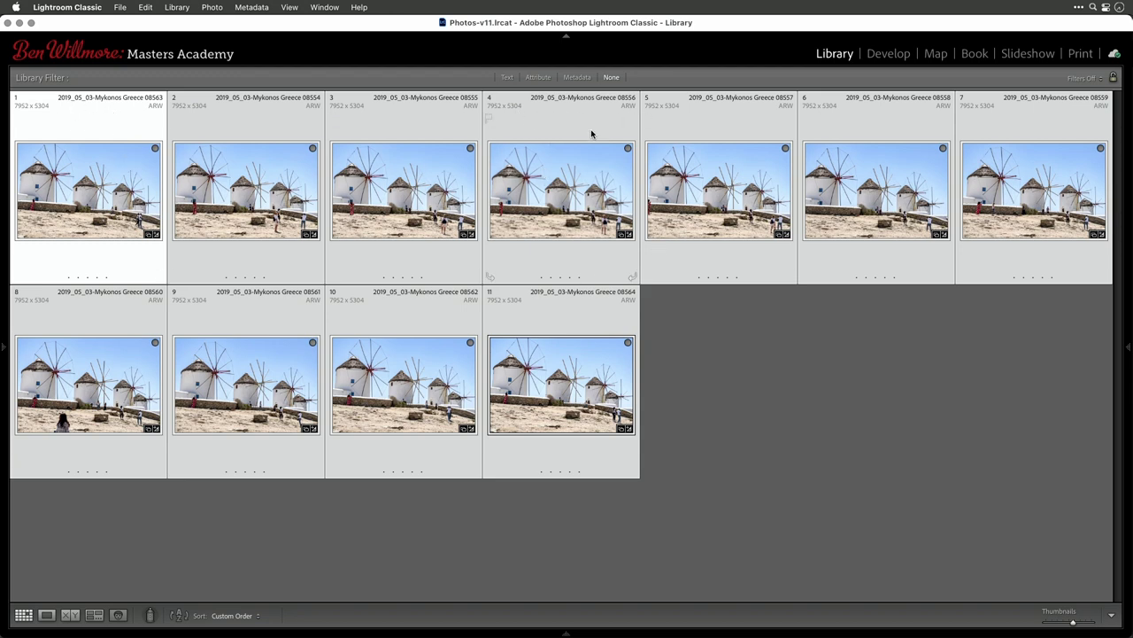
left_click(559, 197)
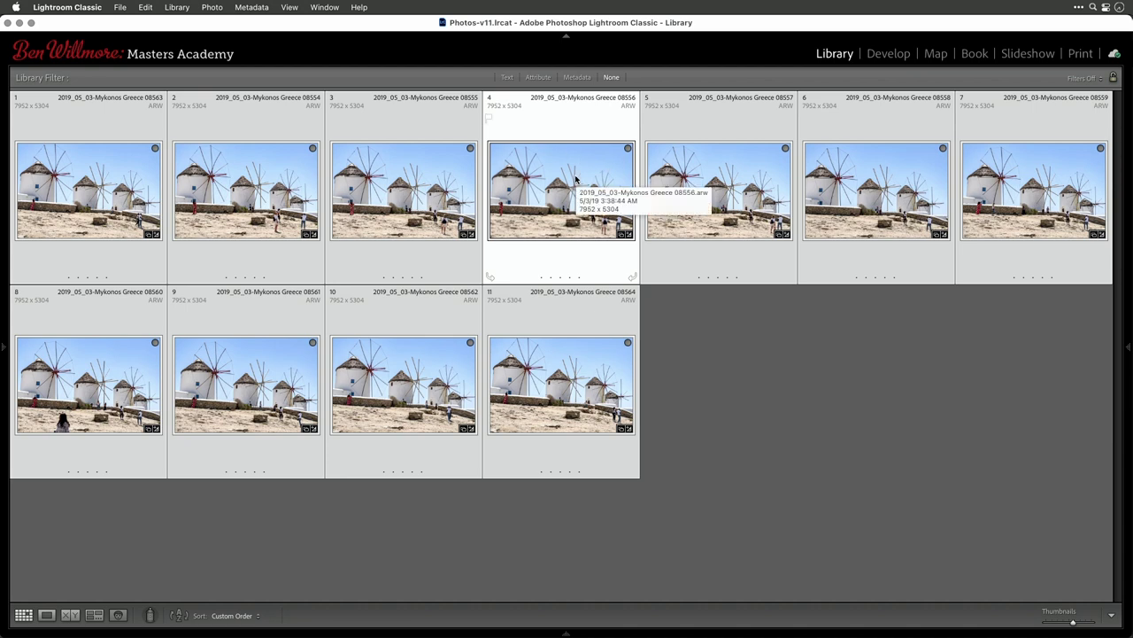
left_click(213, 7)
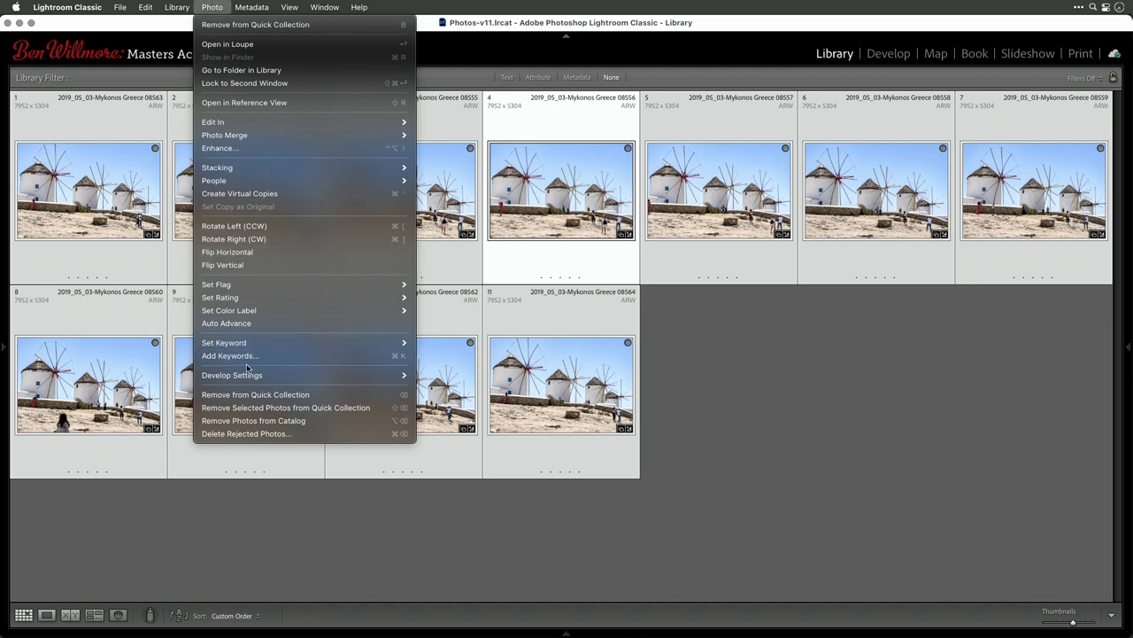
mouse_move(249, 378)
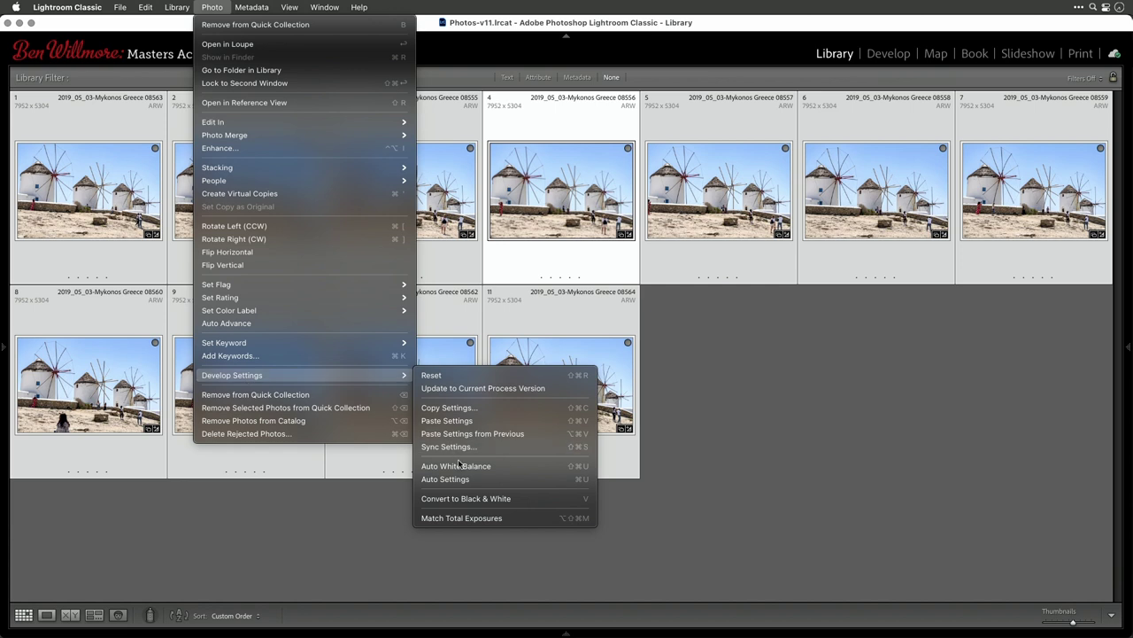
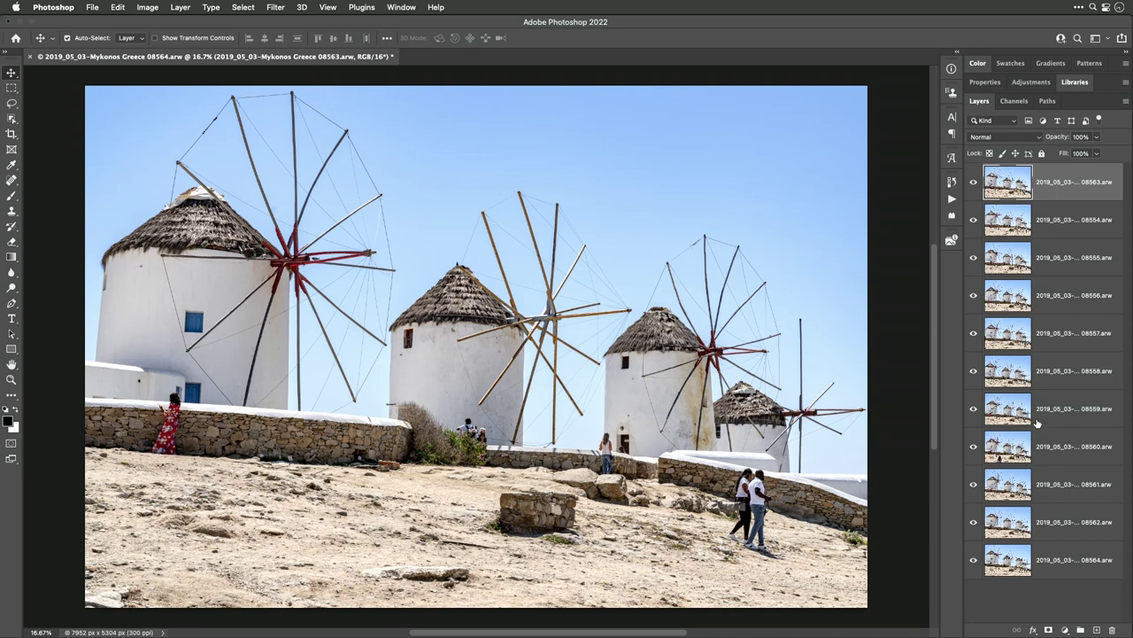
Hide and show the 08563 and 08554 layers in Photoshop to compare how the windmills line up between photos.
left_click(974, 183)
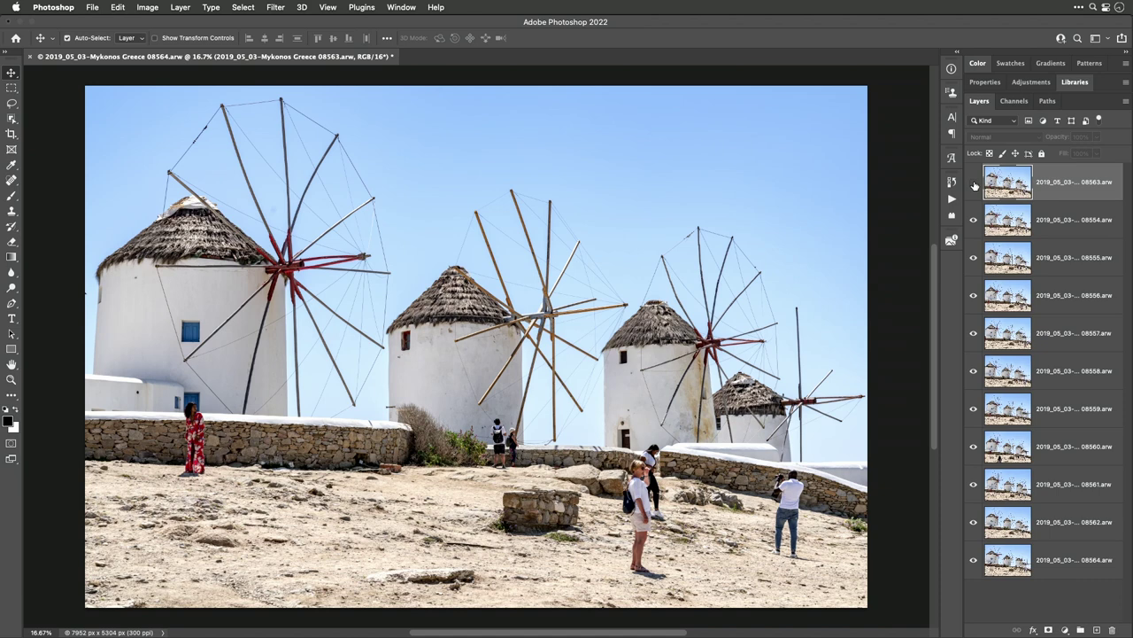
left_click(974, 220)
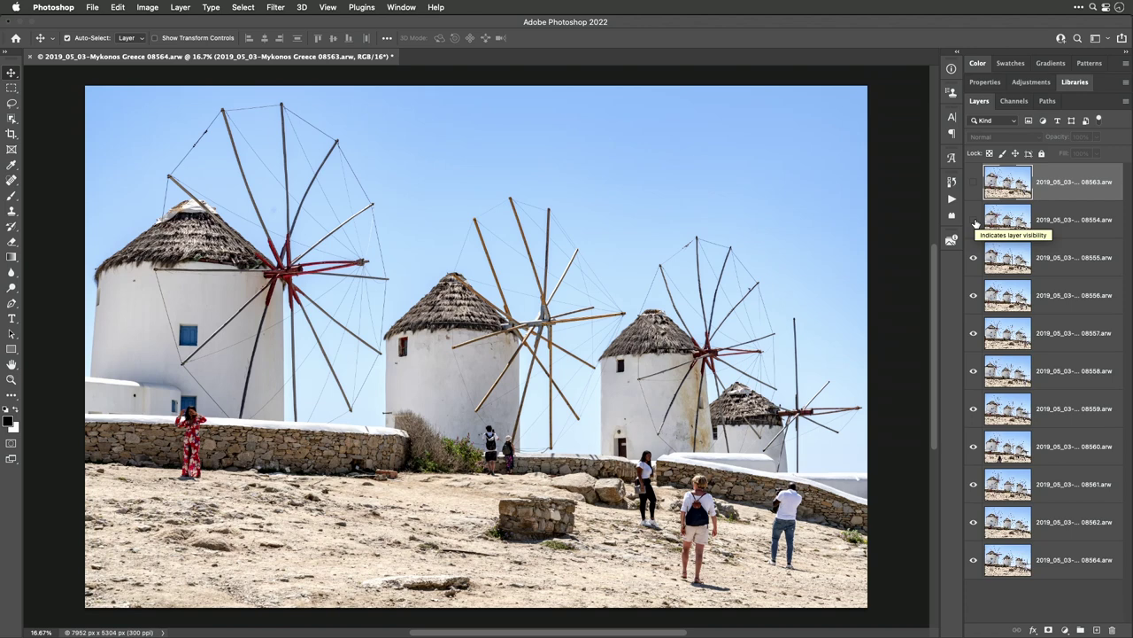
left_click(974, 221)
left_click(974, 183)
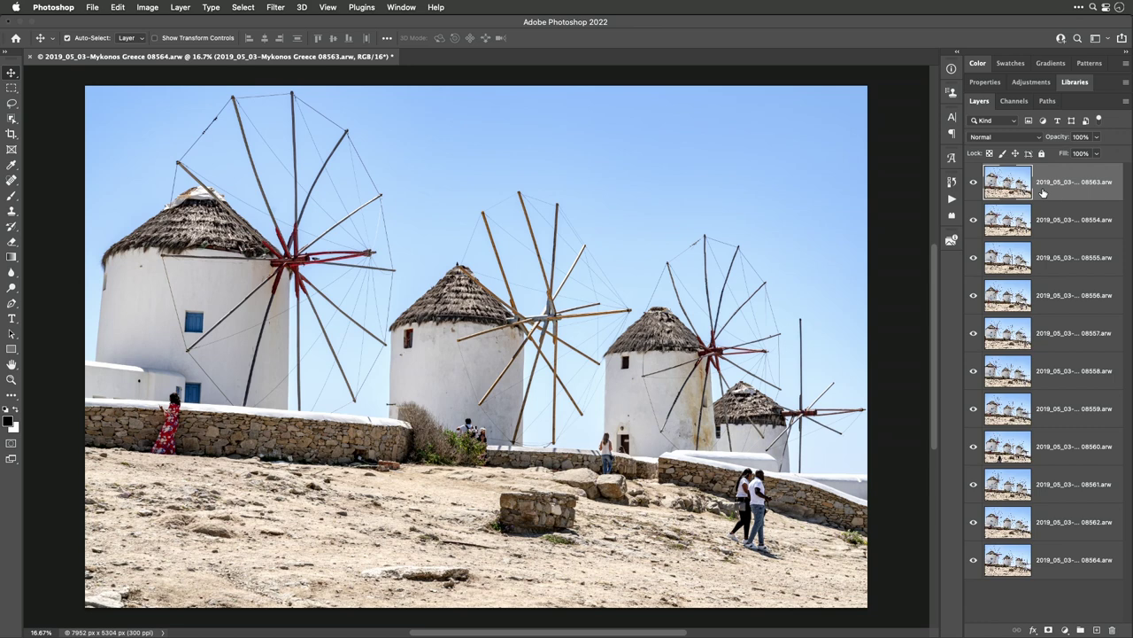
Select all the photo layers from 08563 to 08564 and auto-align them with the Auto projection.
left_click(1061, 565, "shift")
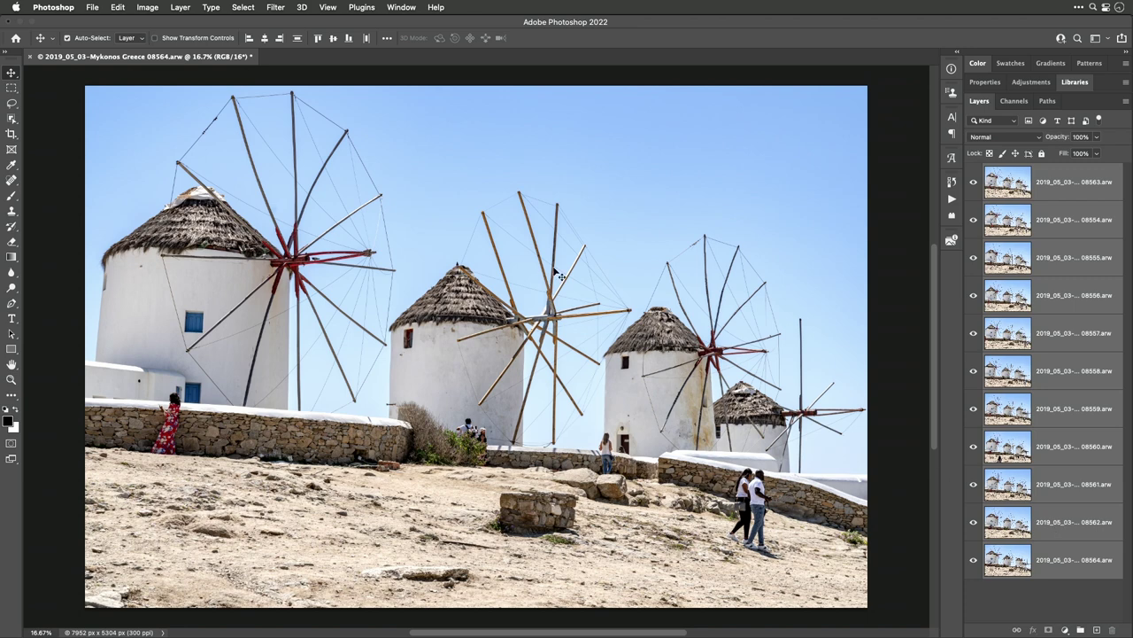
left_click(121, 7)
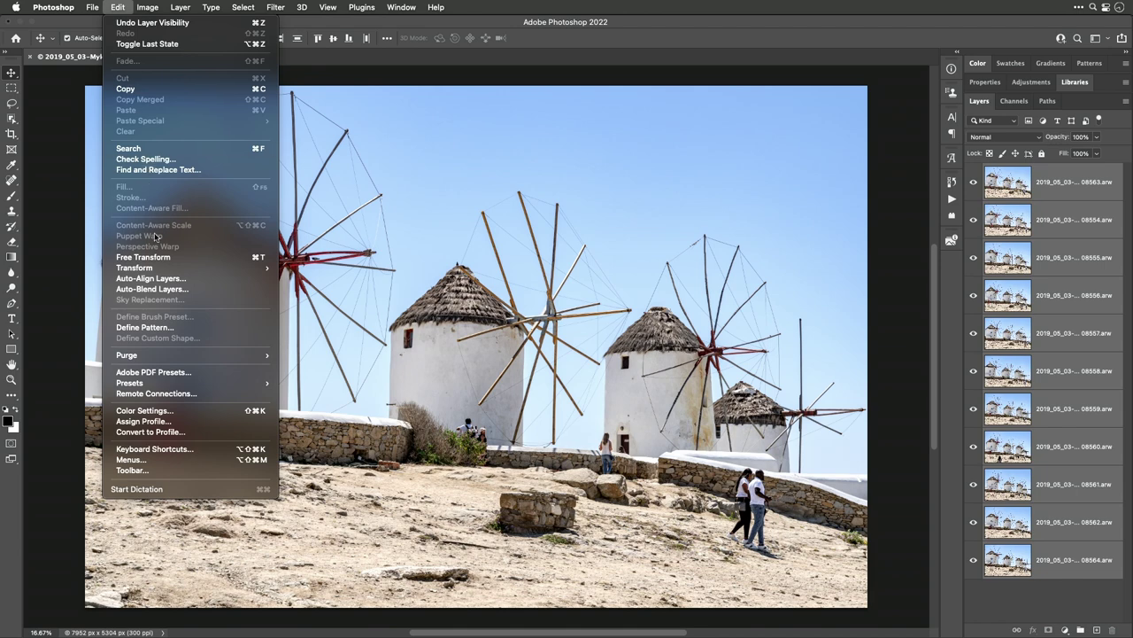
left_click(157, 280)
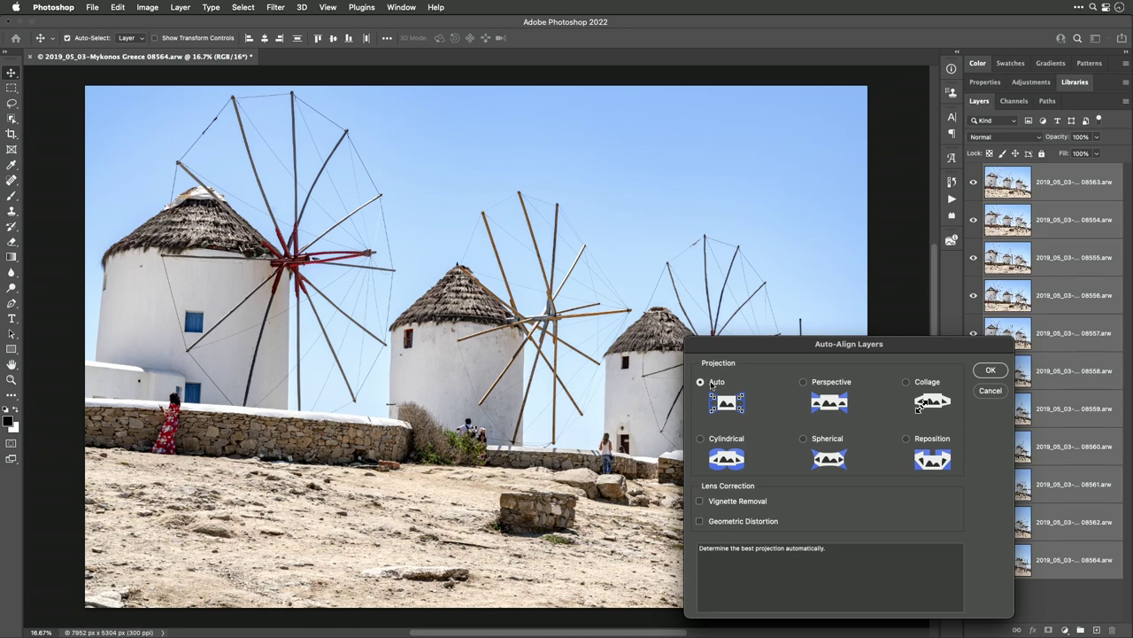
left_click(991, 371)
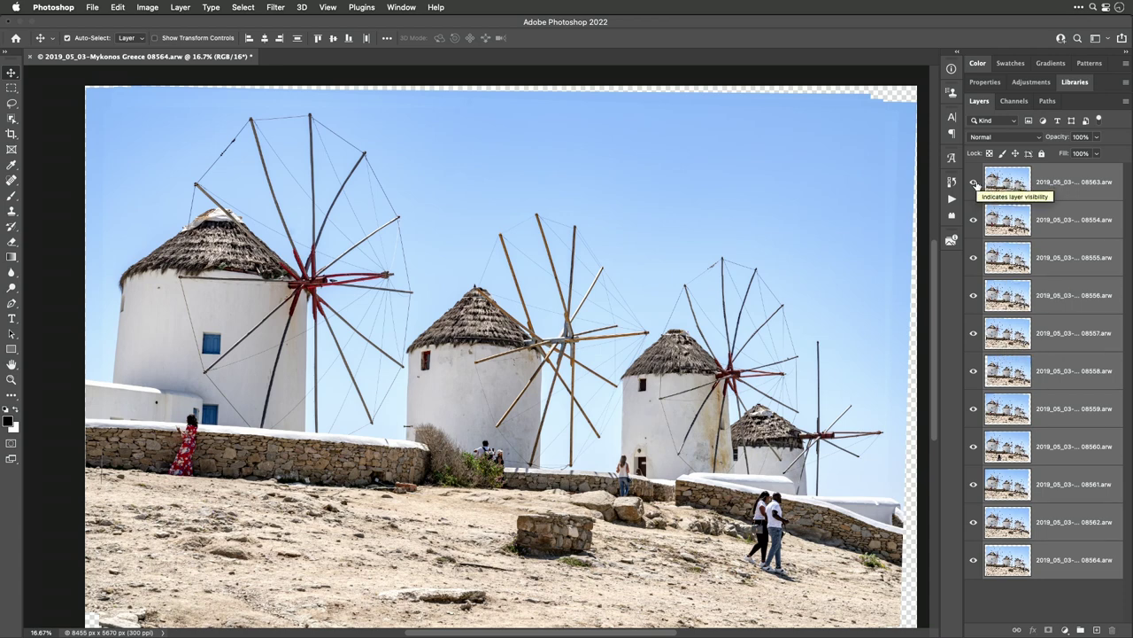
Hide layers 08563, 08554, 08555 and 08556 one after another to check the alignment and the people's positions.
left_click(974, 182)
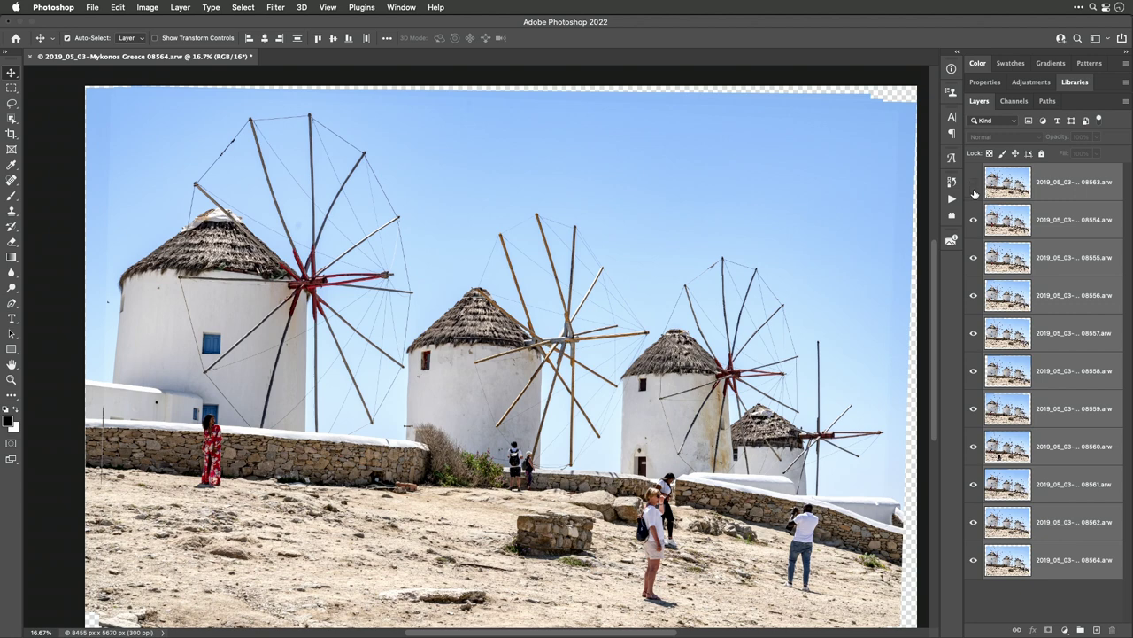
left_click(974, 220)
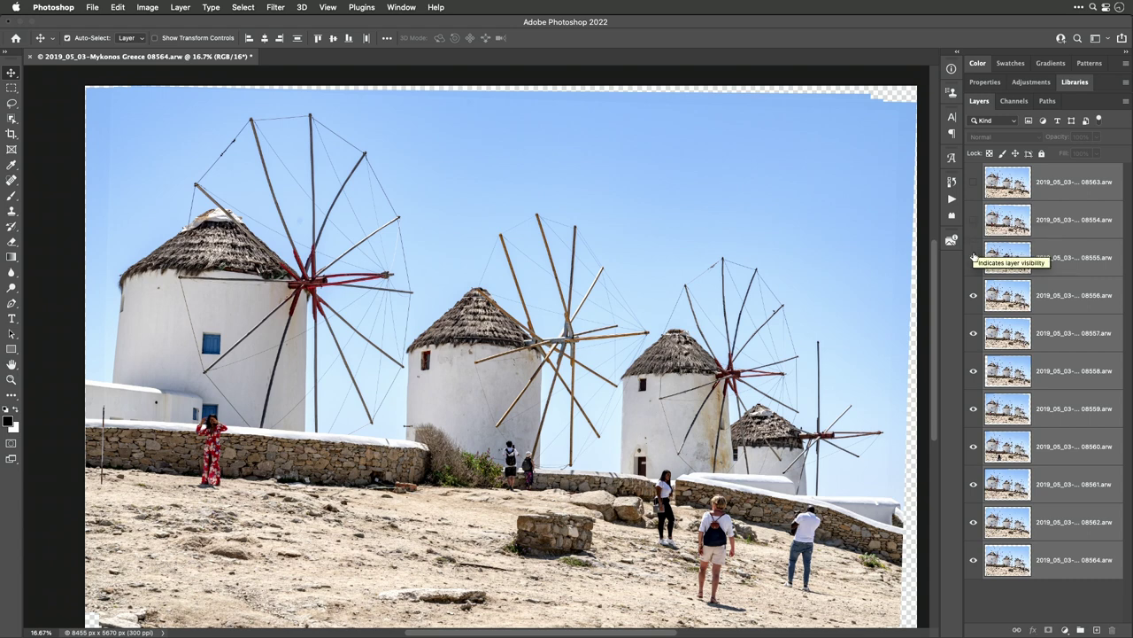
left_click_drag(974, 257, 974, 295)
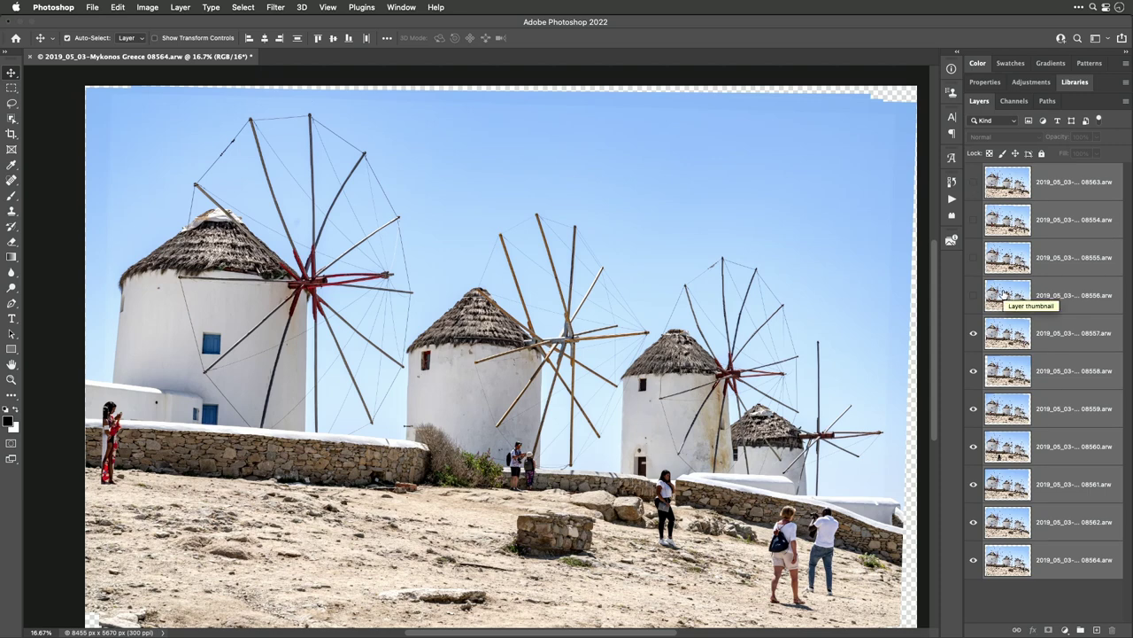
View the layers individually starting with 08563, and move layer 08558 to the bottom of the stack as the base photo.
left_click(974, 185, "alt")
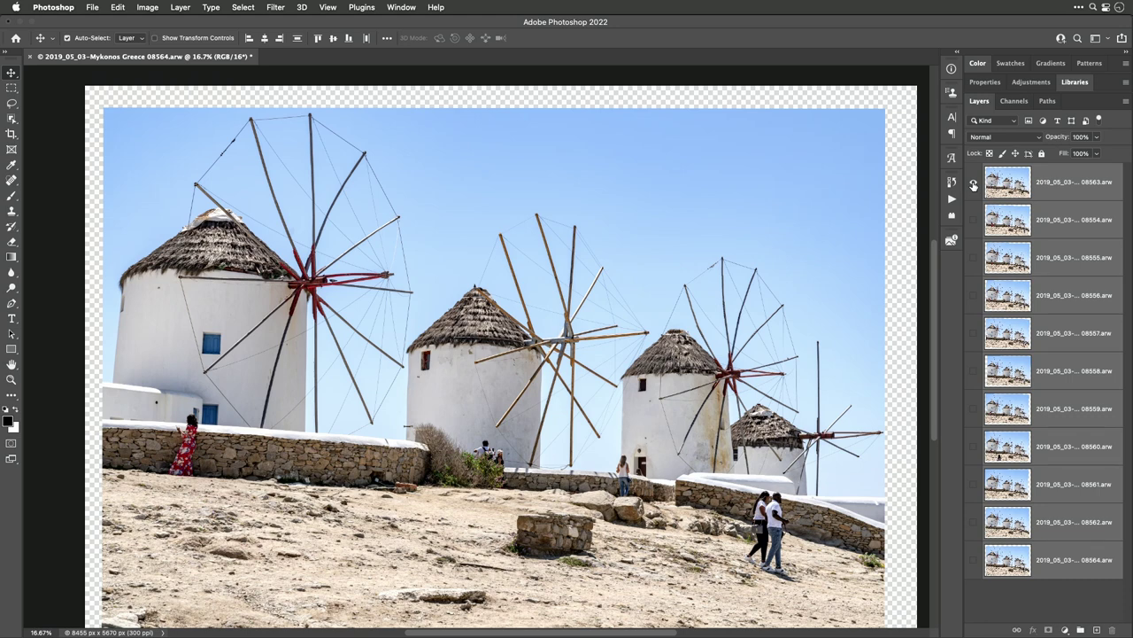
left_click(1056, 186)
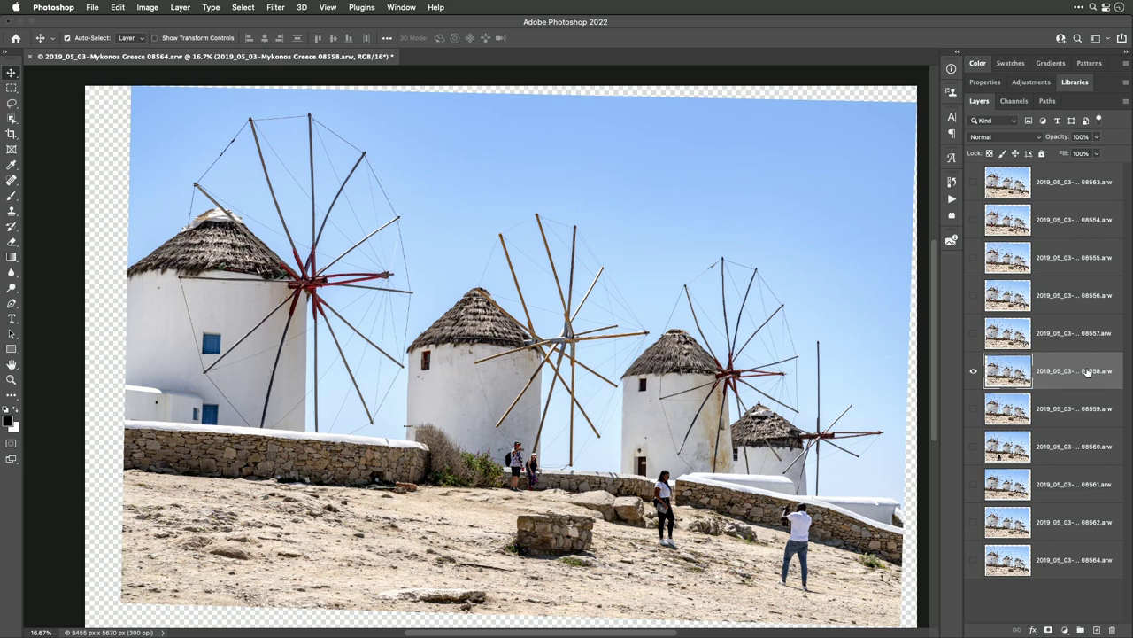
left_click_drag(1059, 374, 1059, 578)
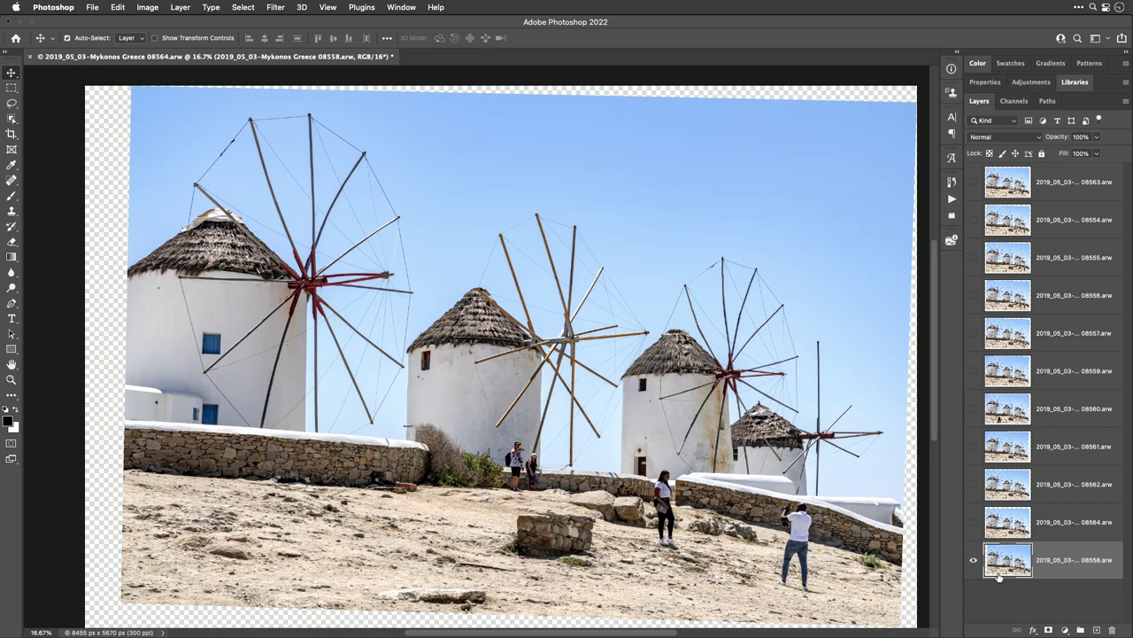
Preview layers 08564 and 08562 over the base photo, and add a black layer mask to 08562.
left_click(974, 522)
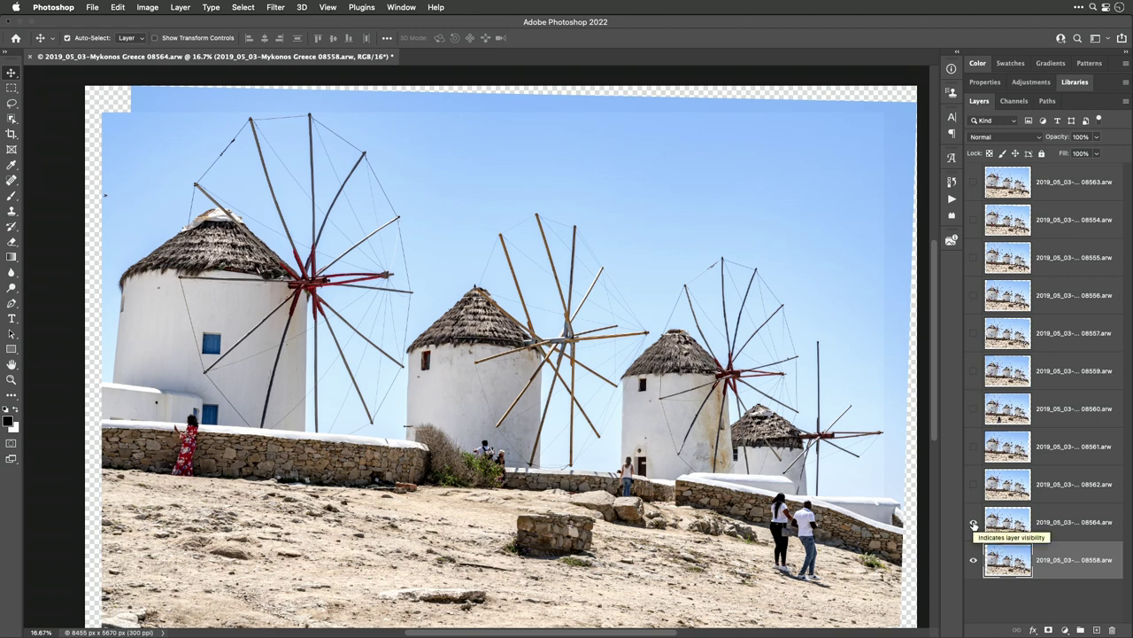
left_click(974, 523)
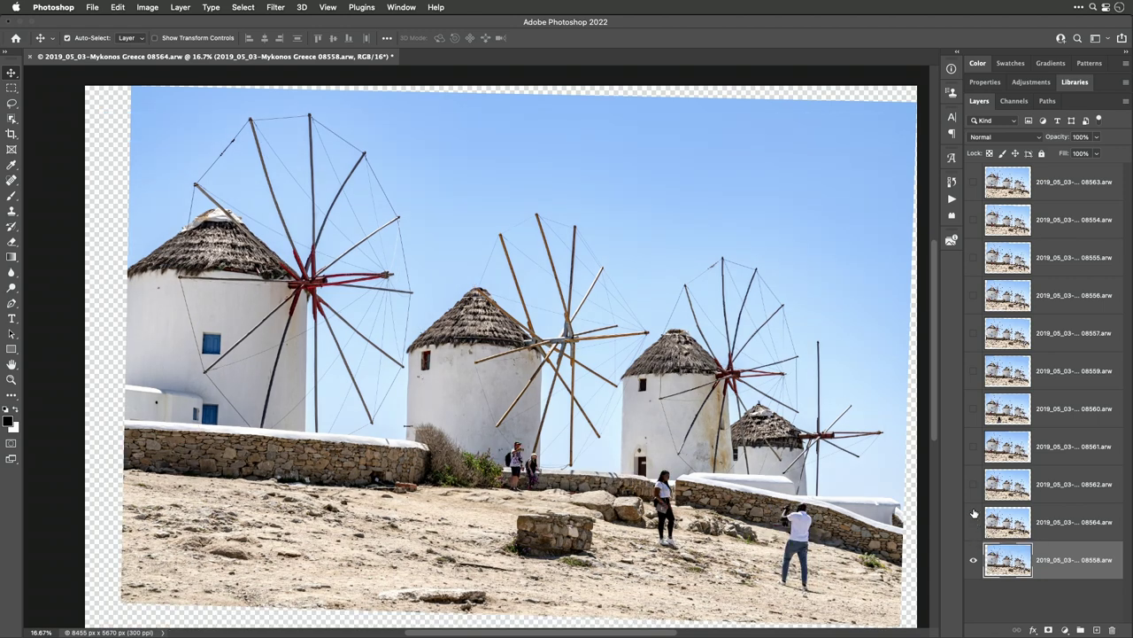
left_click(974, 485)
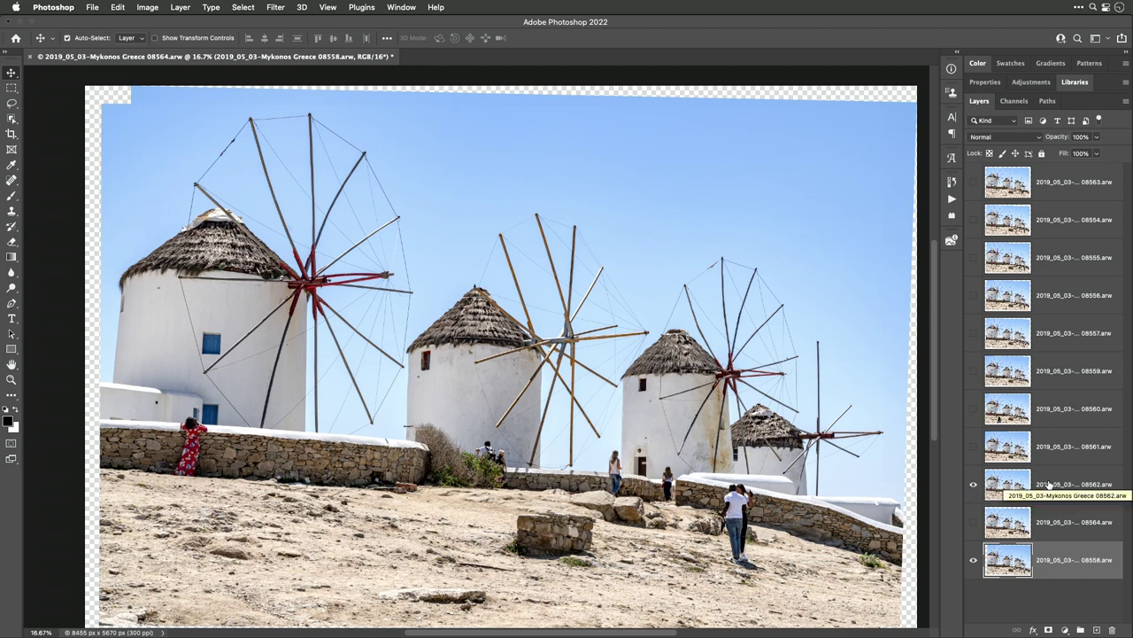
left_click(1007, 483)
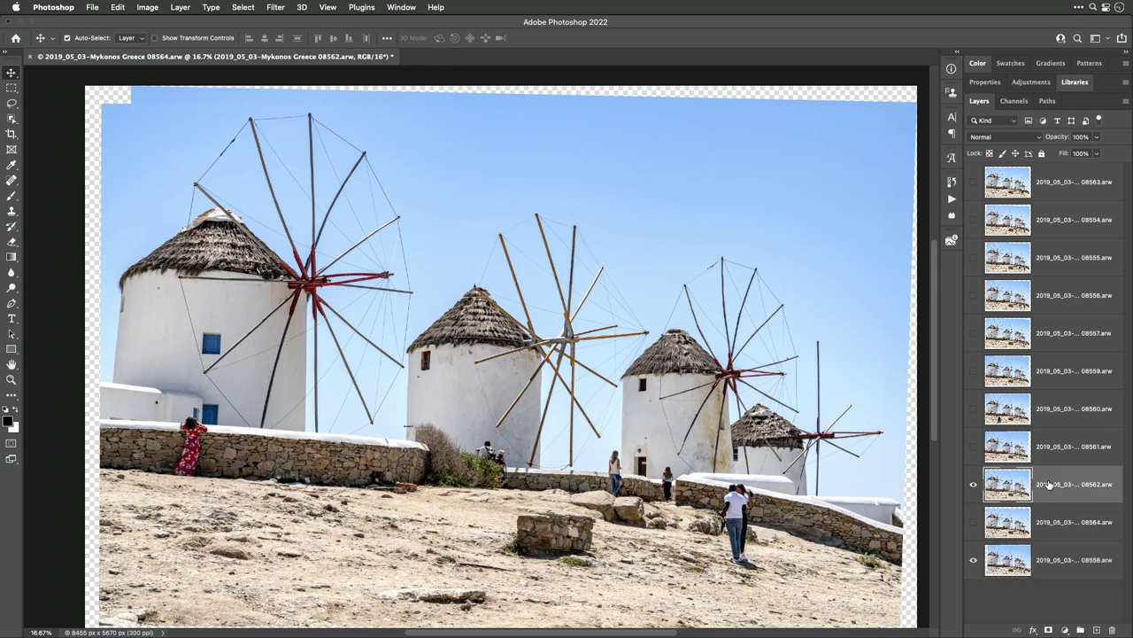
left_click(974, 486)
left_click(1049, 629, "alt")
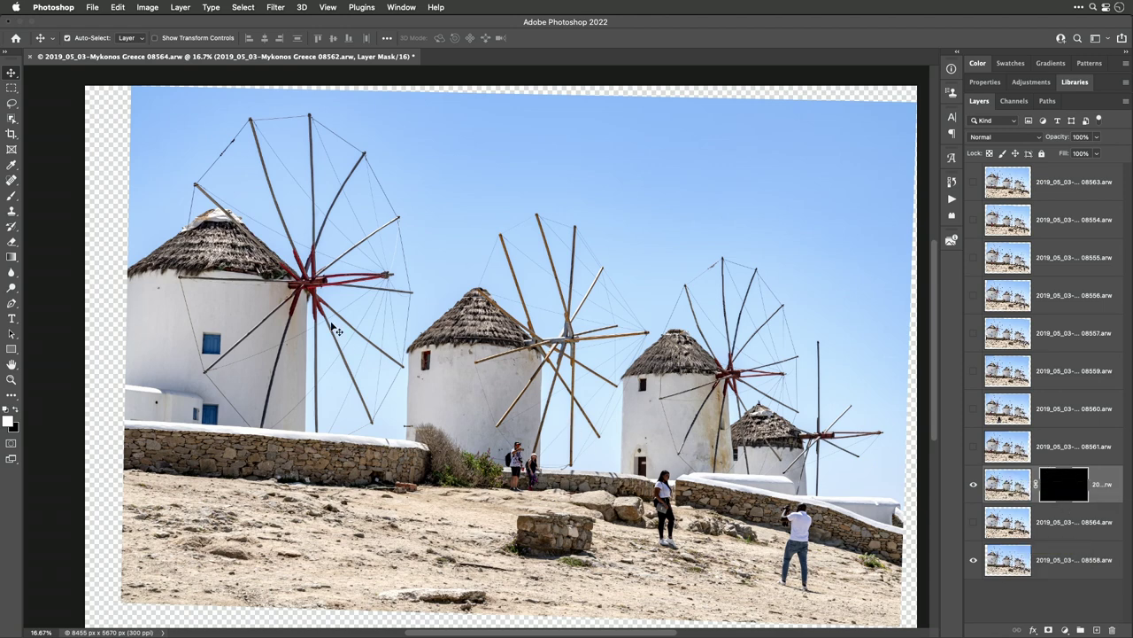
Paint white with a 300 px brush on 08562's mask to cover the man taking a photo near the wall.
left_click(11, 199)
left_click(40, 157)
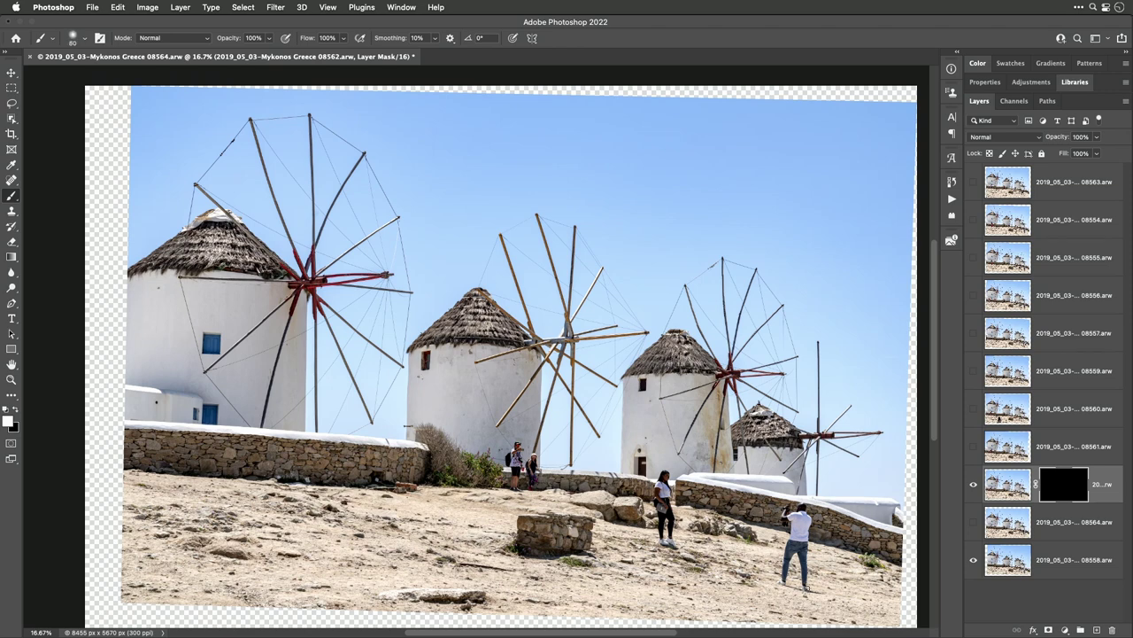
key("bracketright")
key("bracketright")
key("bracketright")
key("bracketright")
key("bracketright")
key("bracketright")
mouse_move(815, 591)
left_mouse_down()
mouse_move(797, 504)
mouse_move(787, 569)
left_mouse_up()
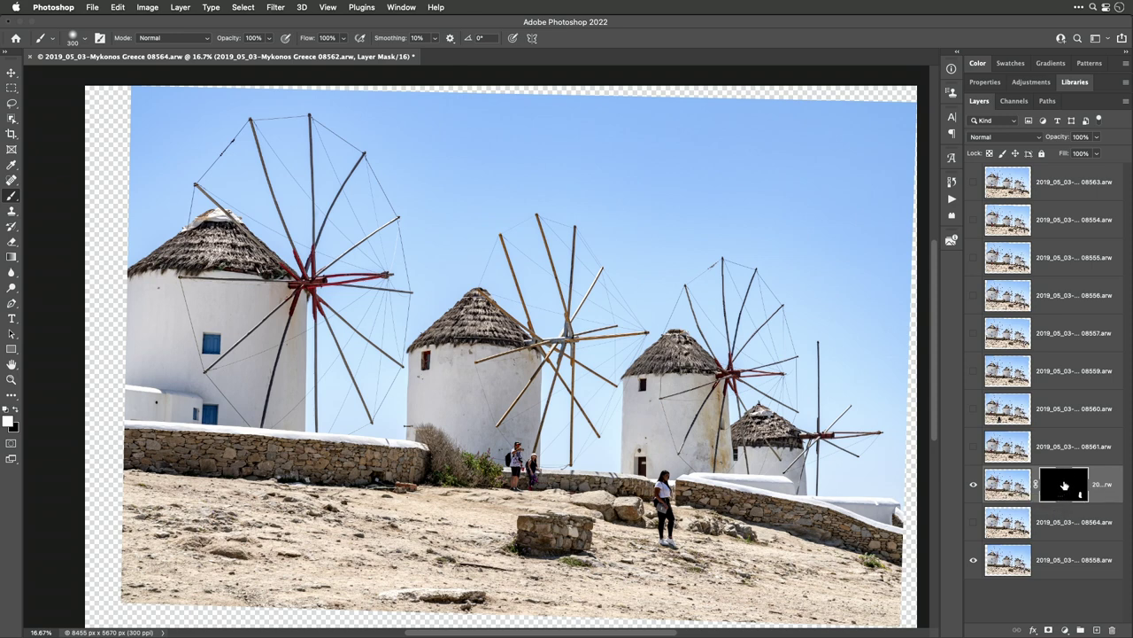
Disable and re-enable the layer mask of 08562 several times to compare its people with the base photo.
left_click(1064, 484, "shift")
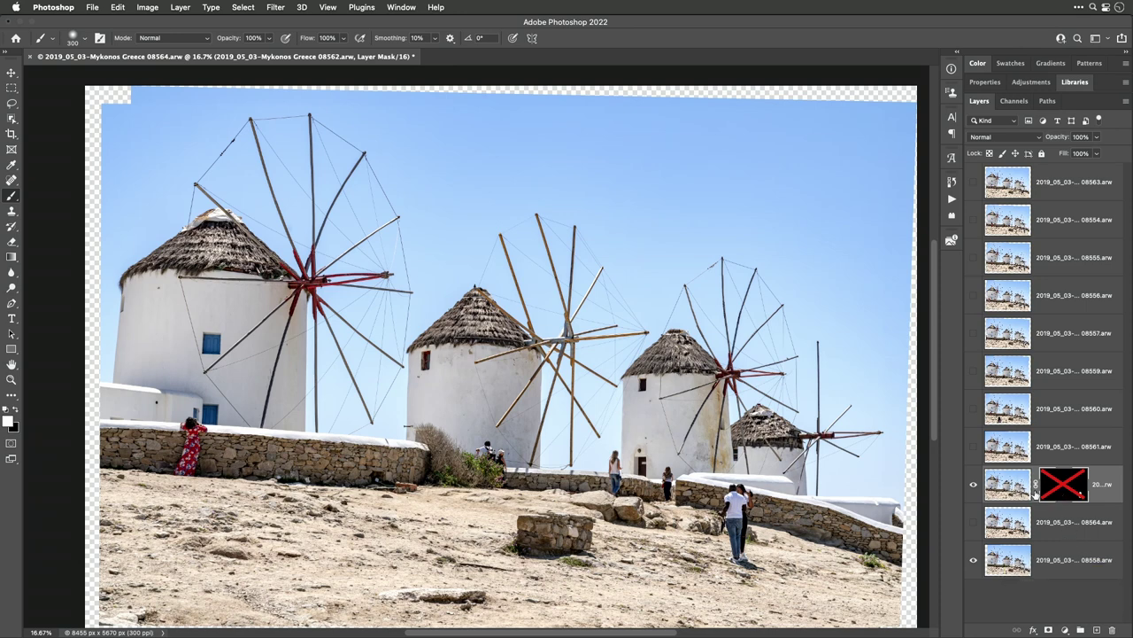
left_click(1063, 487, "shift")
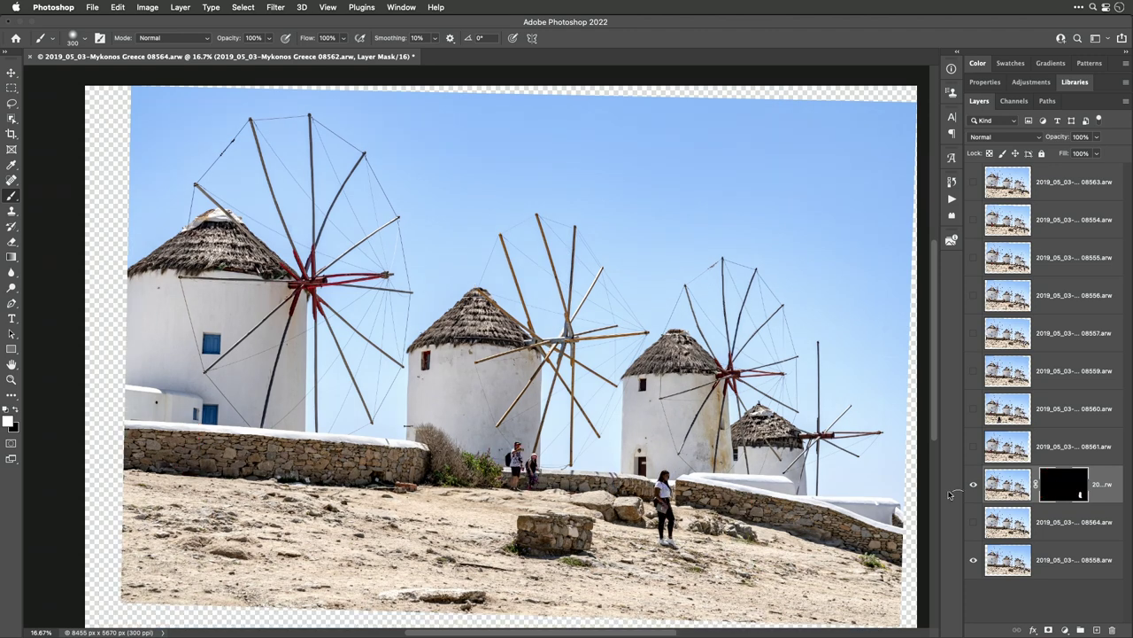
left_click(1066, 485, "shift")
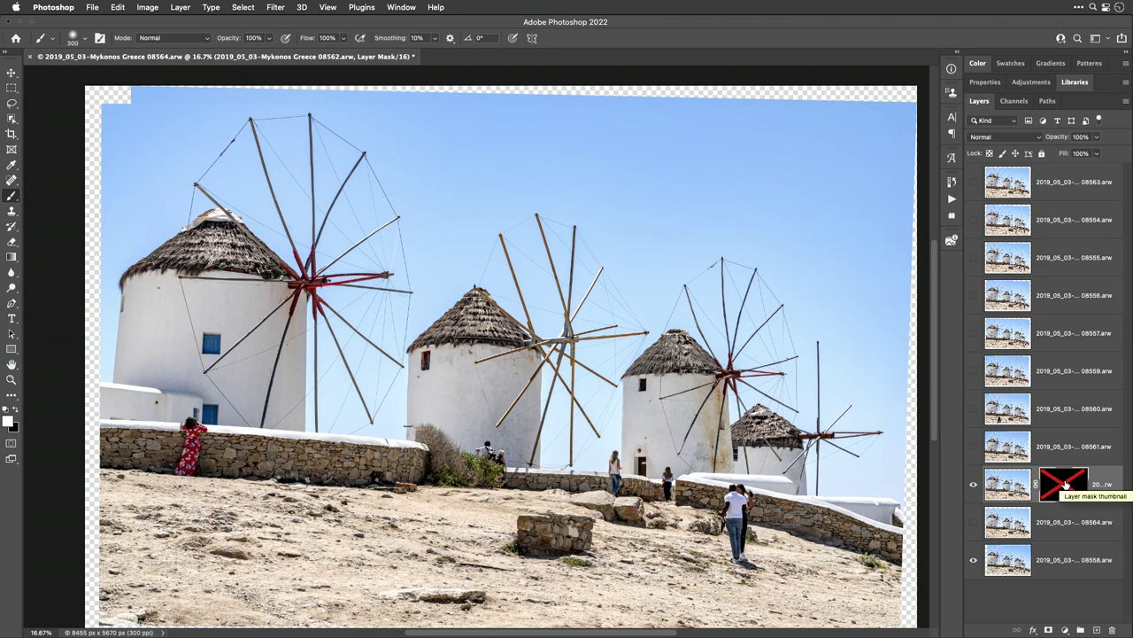
left_click(1066, 485, "shift")
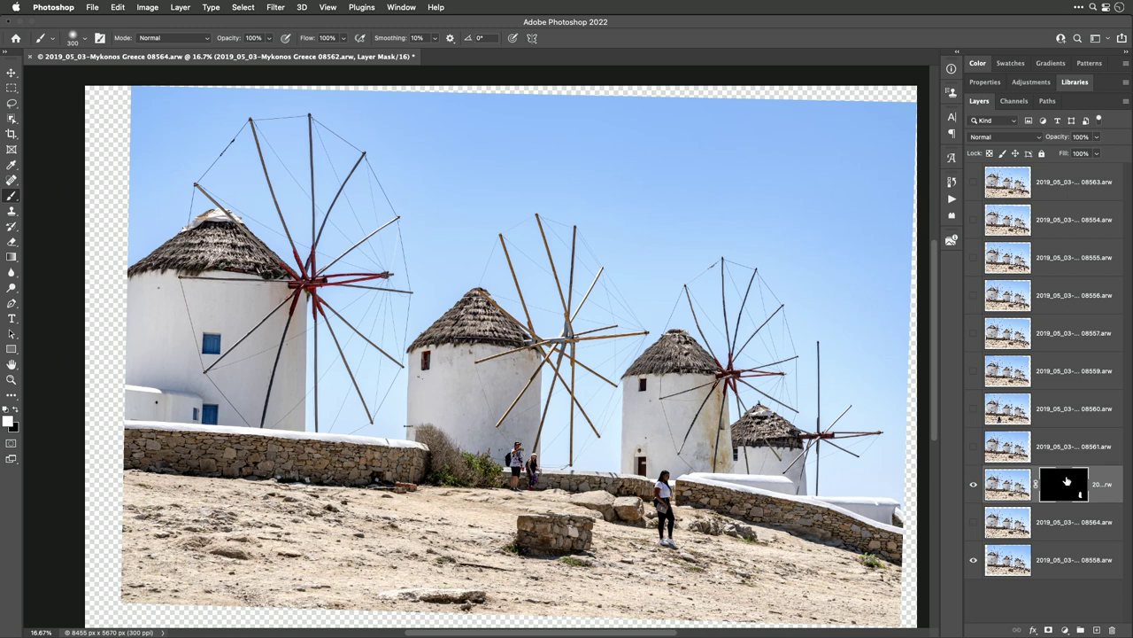
left_click(1063, 488, "shift")
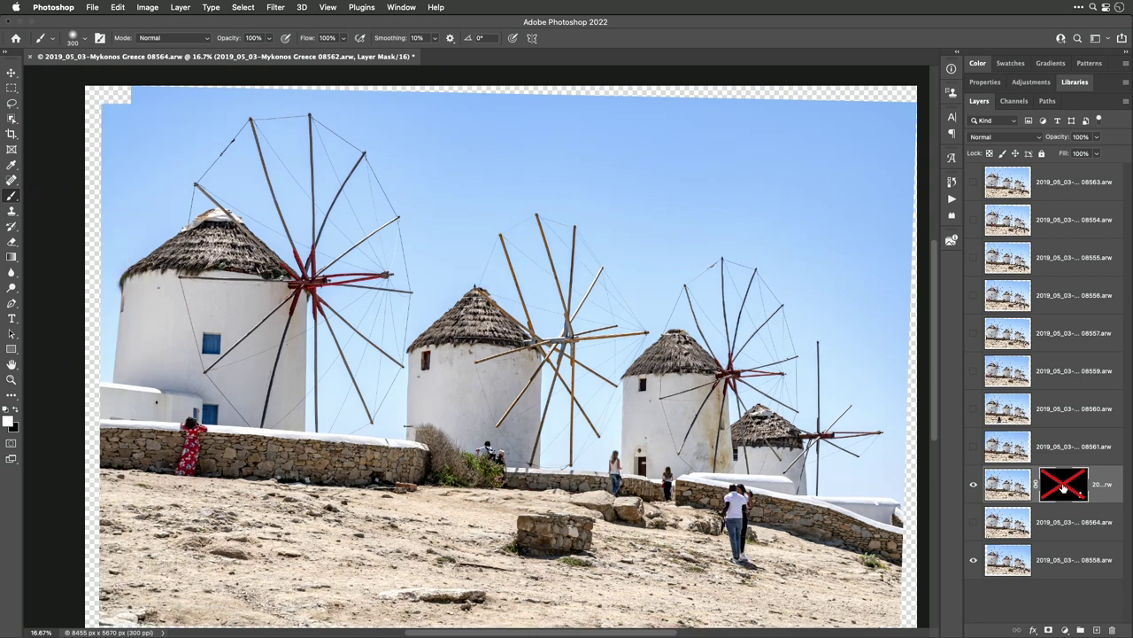
left_click(1064, 488, "shift")
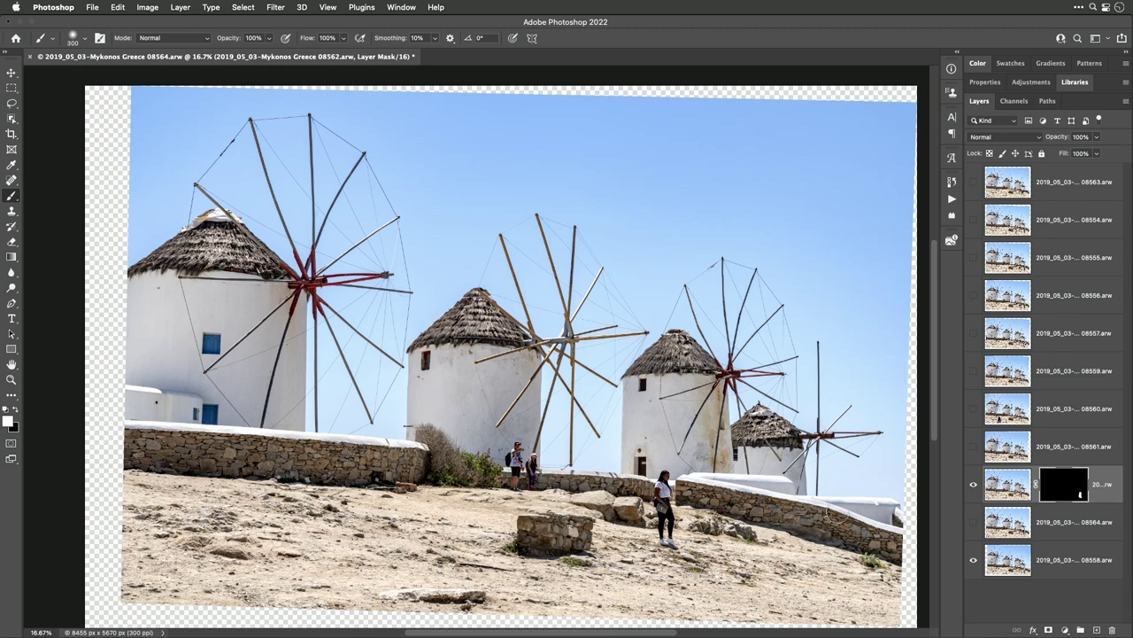
Paint 08562's mask white over the standing woman and the pair beside the bush, touching up beside the bush with black.
left_click_drag(671, 535, 666, 479)
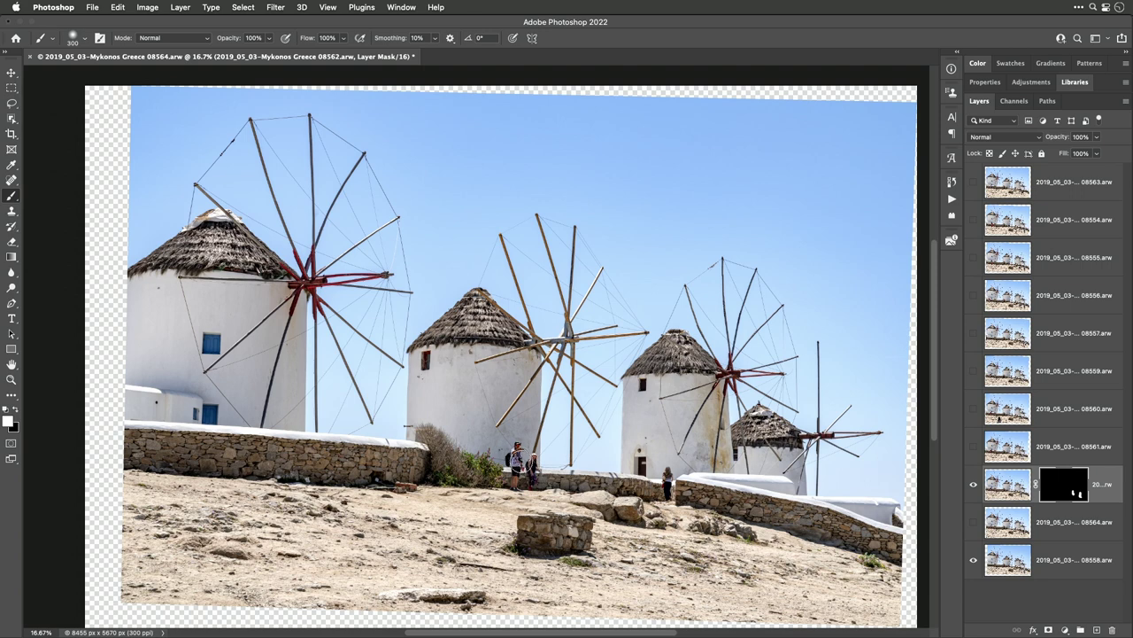
mouse_move(514, 457)
left_mouse_down()
mouse_move(518, 484)
mouse_move(509, 443)
mouse_move(487, 450)
mouse_move(530, 465)
mouse_move(510, 460)
left_mouse_up()
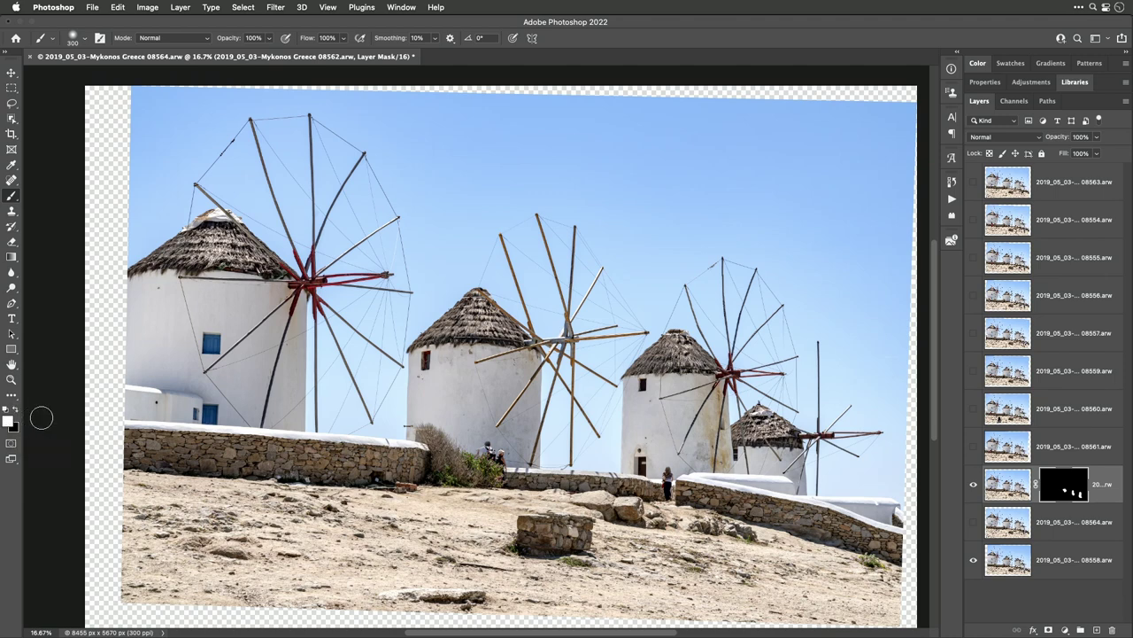
left_click(16, 410)
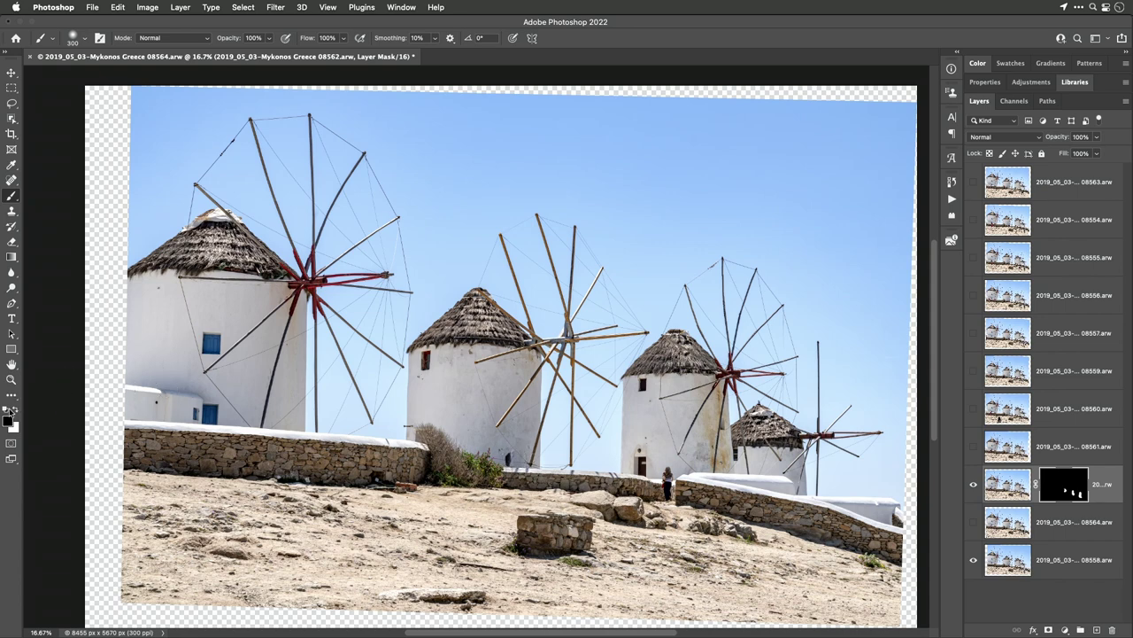
left_click(15, 409)
Preview layers 08561, 08560 and 08559 one at a time over the composite, hiding each one again.
left_click(974, 447)
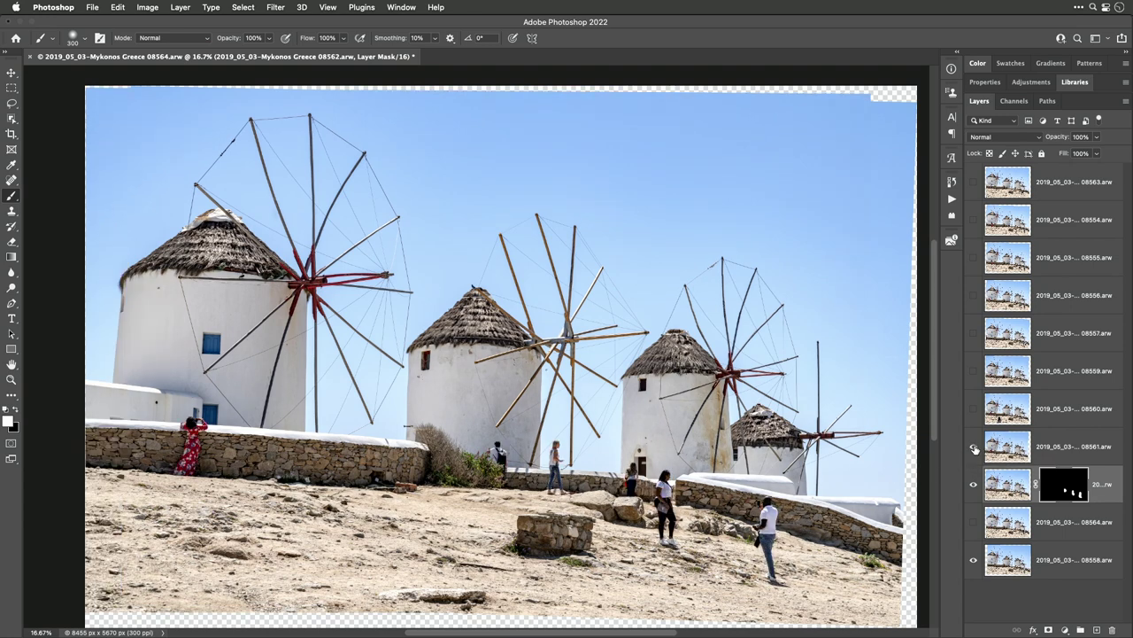
left_click(974, 447)
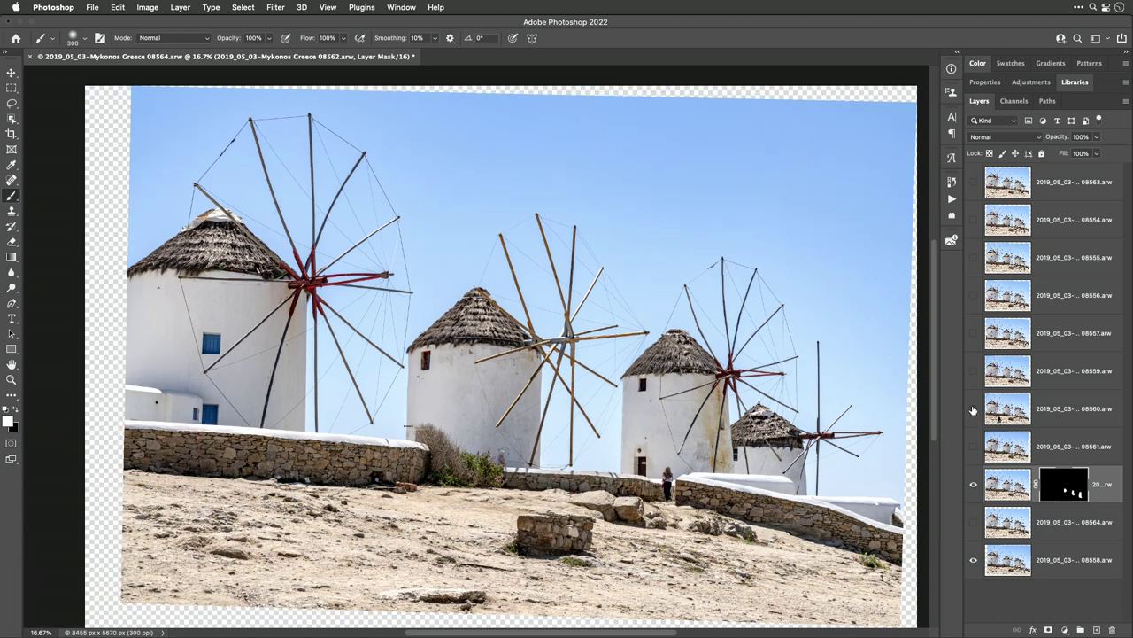
left_click(974, 409)
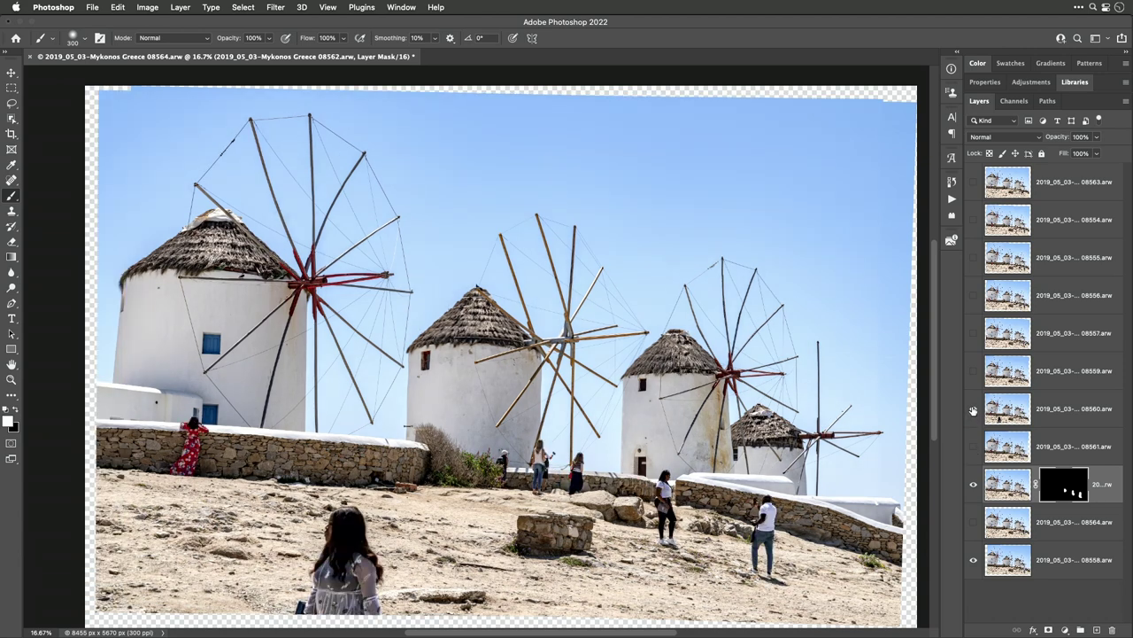
left_click(974, 409)
left_click(974, 372)
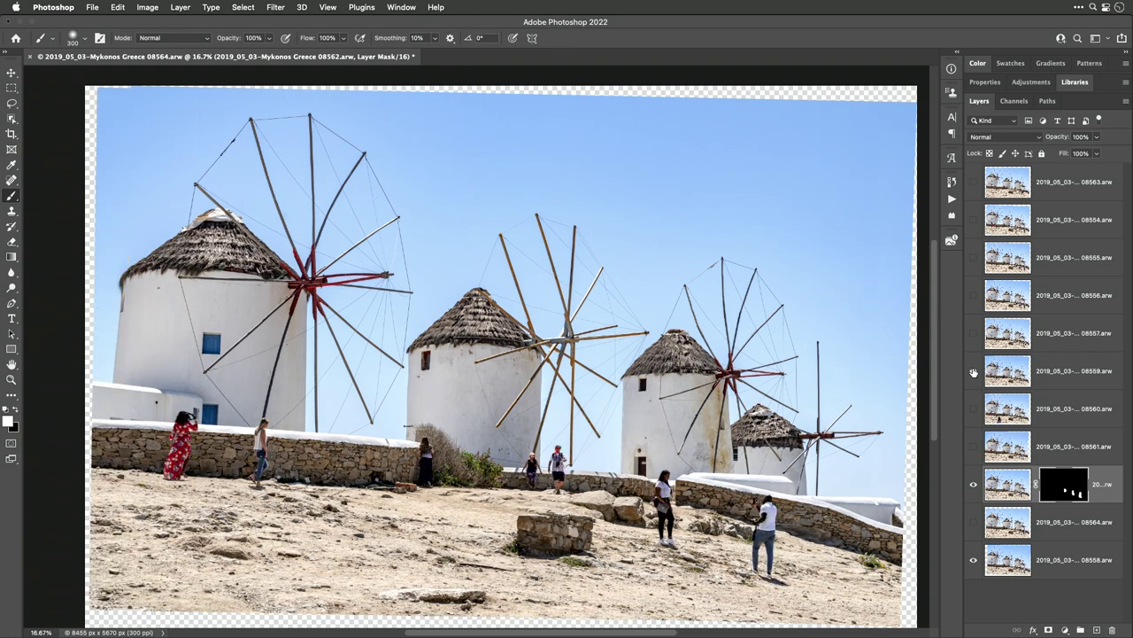
left_click(974, 372)
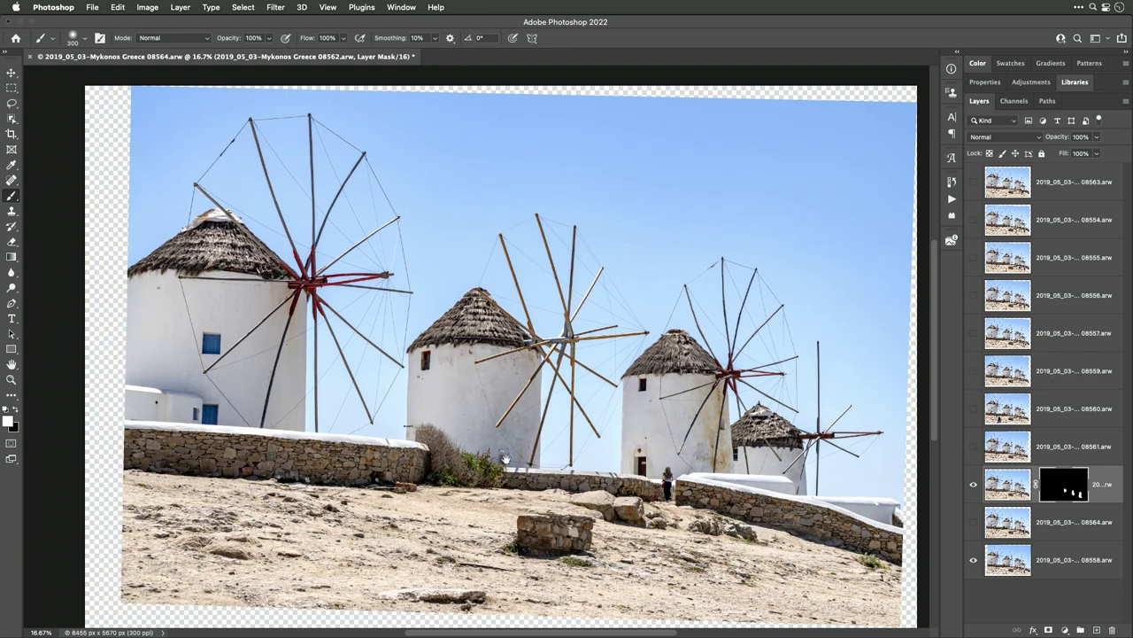
Show layer 08559, add a black layer mask, and paint white on it over the wall area beside the green bush.
left_click(973, 371)
left_click(973, 371)
left_click(973, 371)
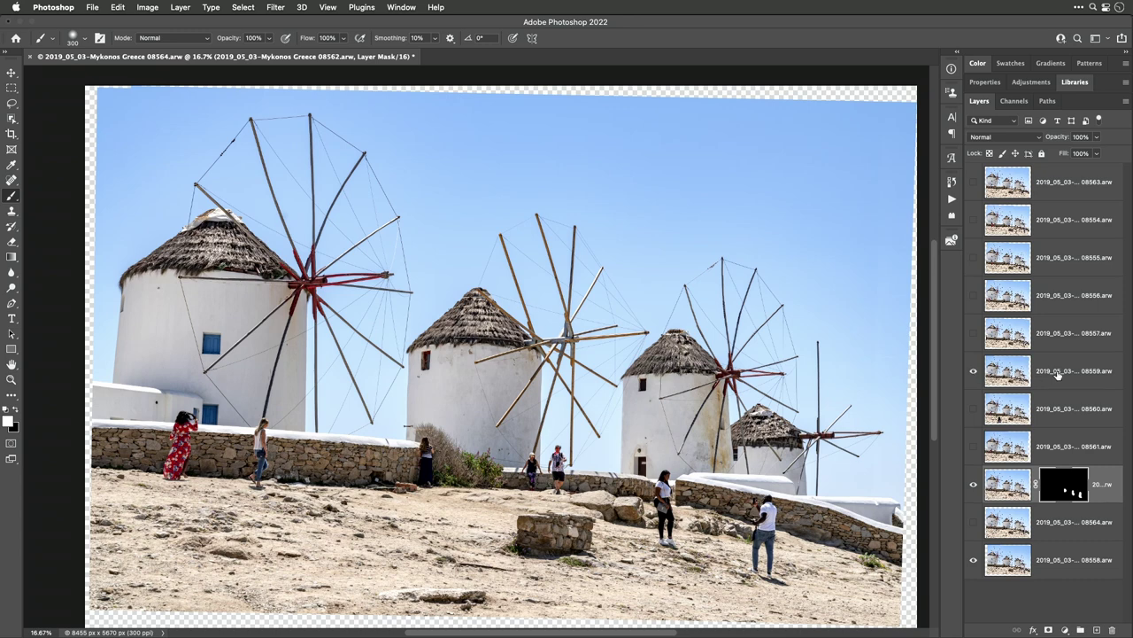
left_click(1009, 374)
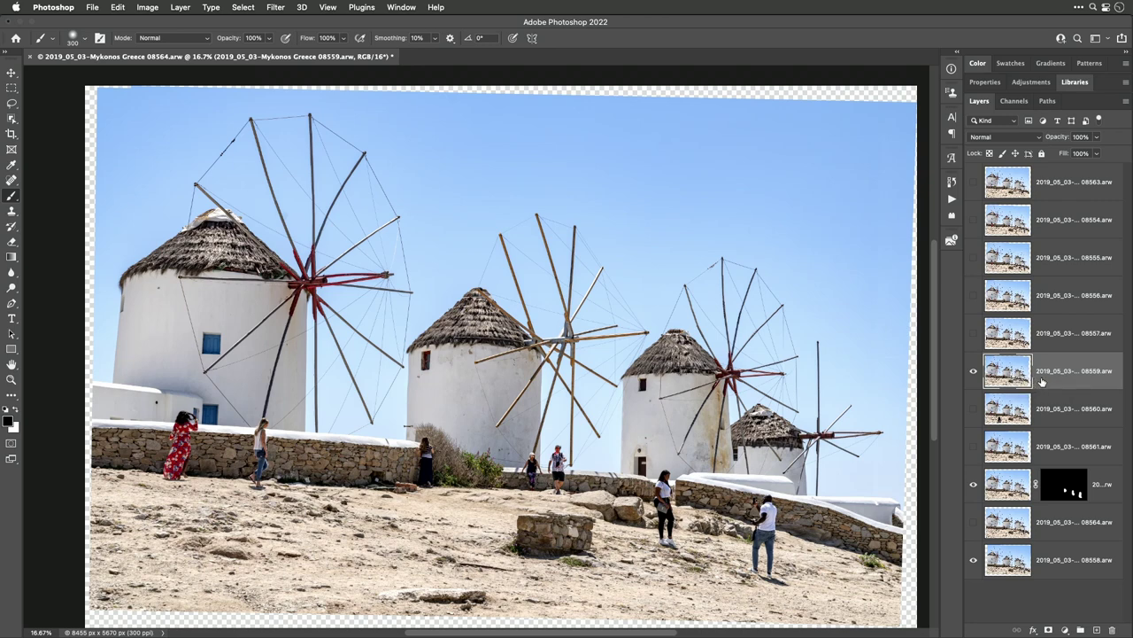
left_click(1048, 630, "alt")
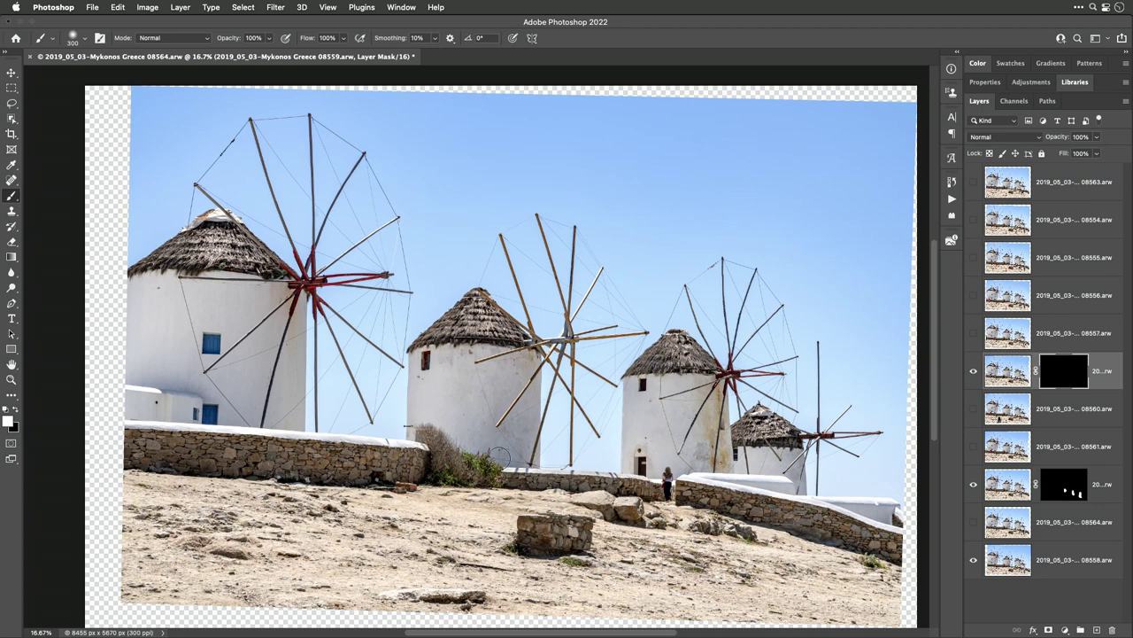
left_click(498, 493)
Preview layers 08557, 08556, 08555 and 08554 one at a time to check where their people stand.
left_click(973, 333)
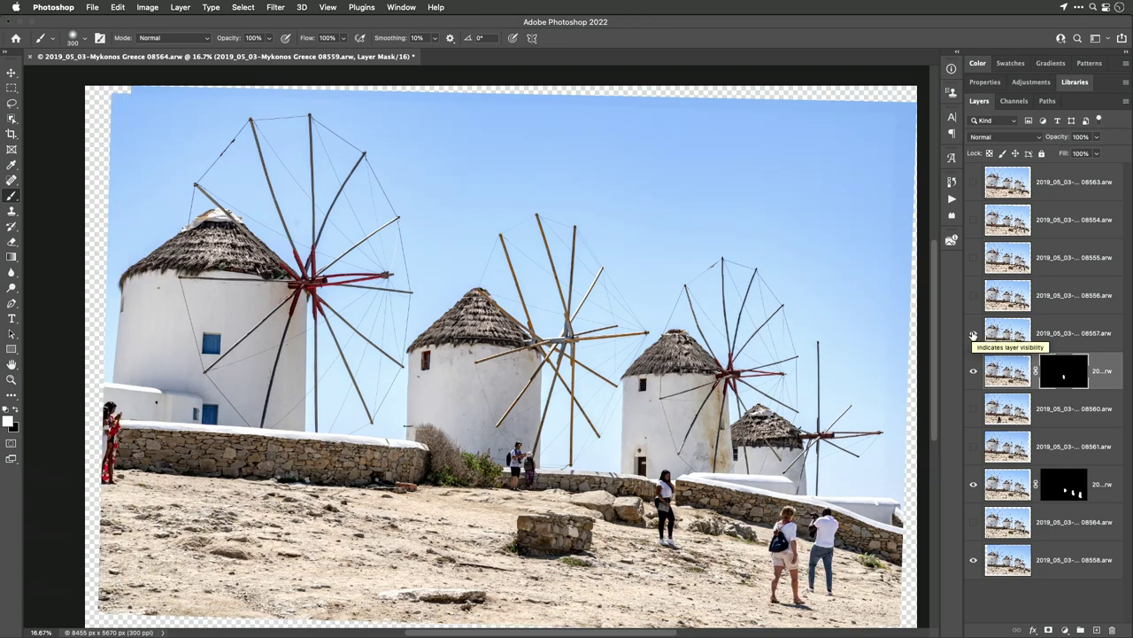
left_click(973, 334)
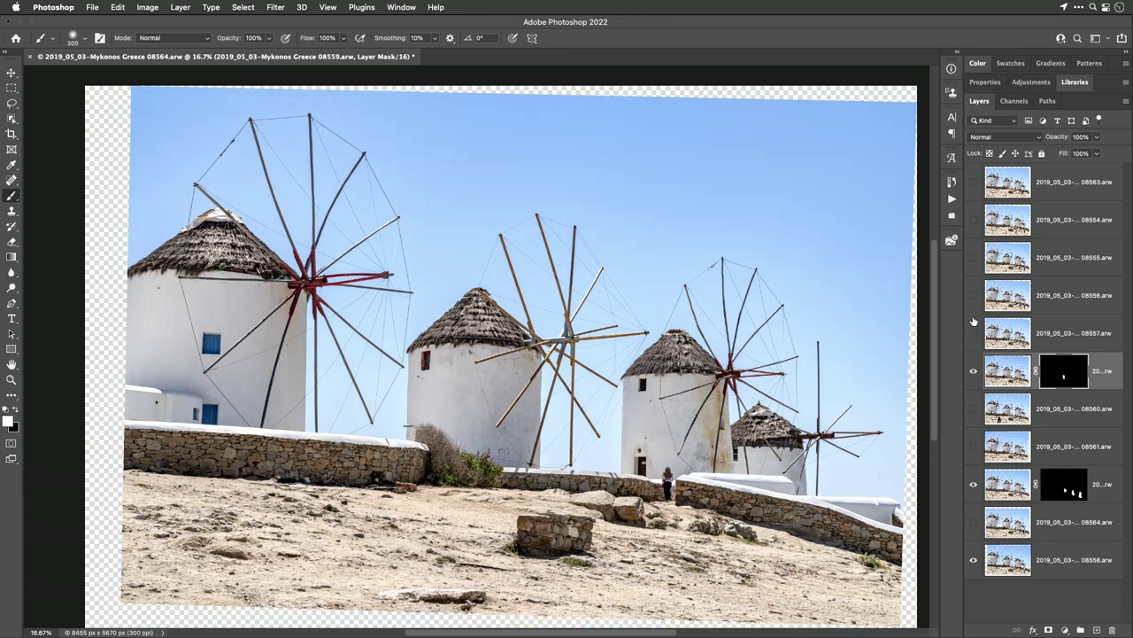
left_click(973, 296)
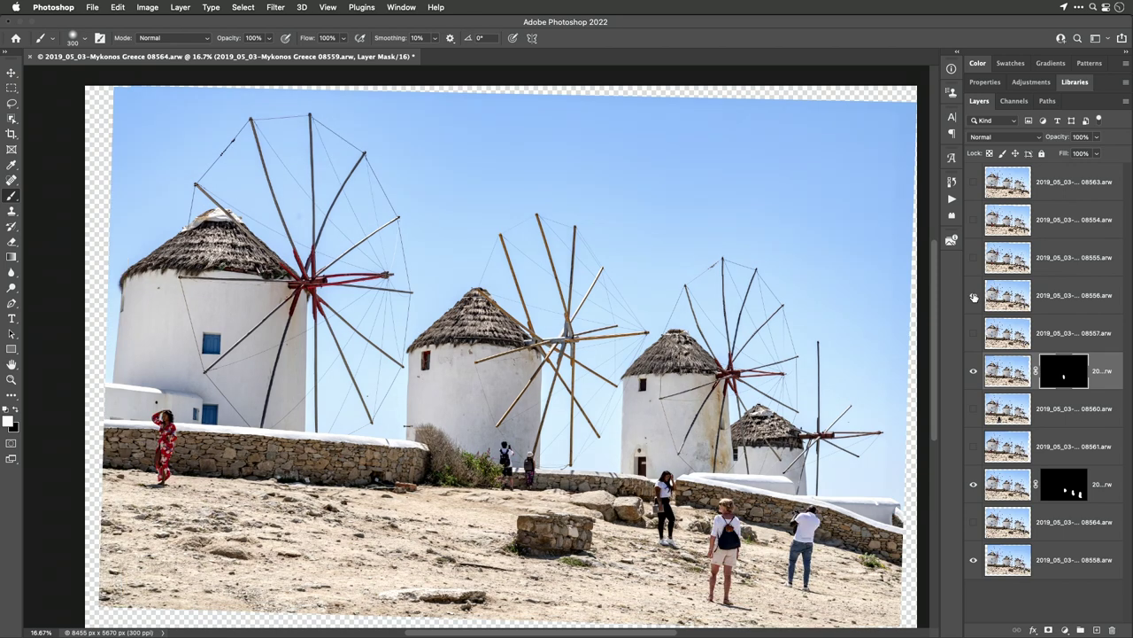
left_click(973, 296)
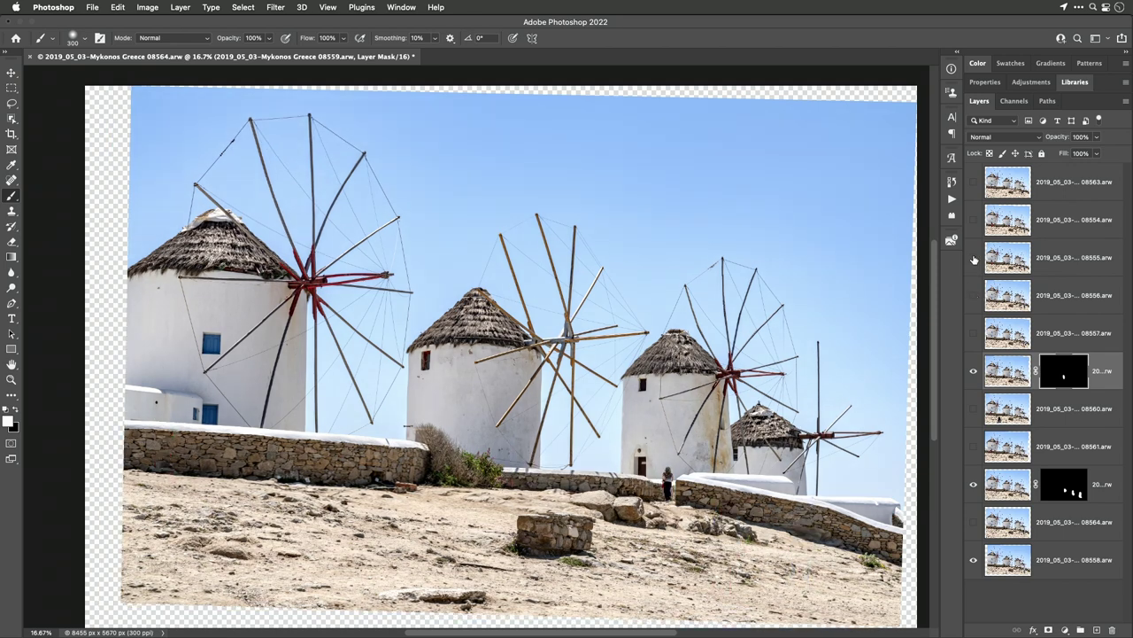
left_click(973, 258)
left_click(973, 257)
left_click(974, 219)
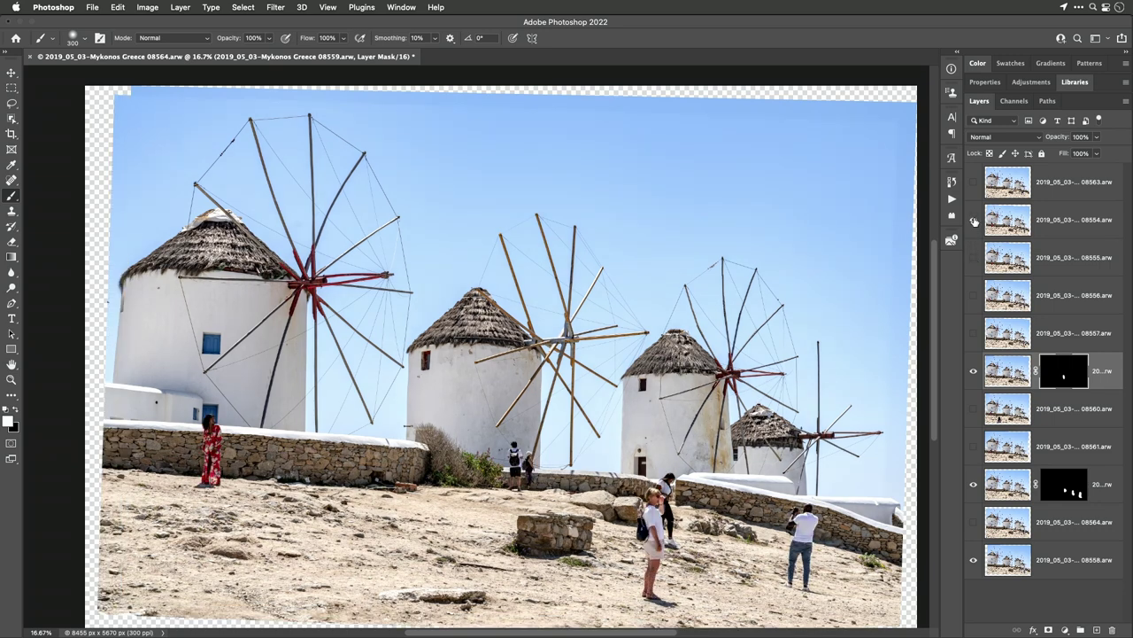
left_click(974, 219)
Show layer 08563, add a black layer mask, and paint white over the remaining person at the wall near the third windmill.
left_click(974, 182)
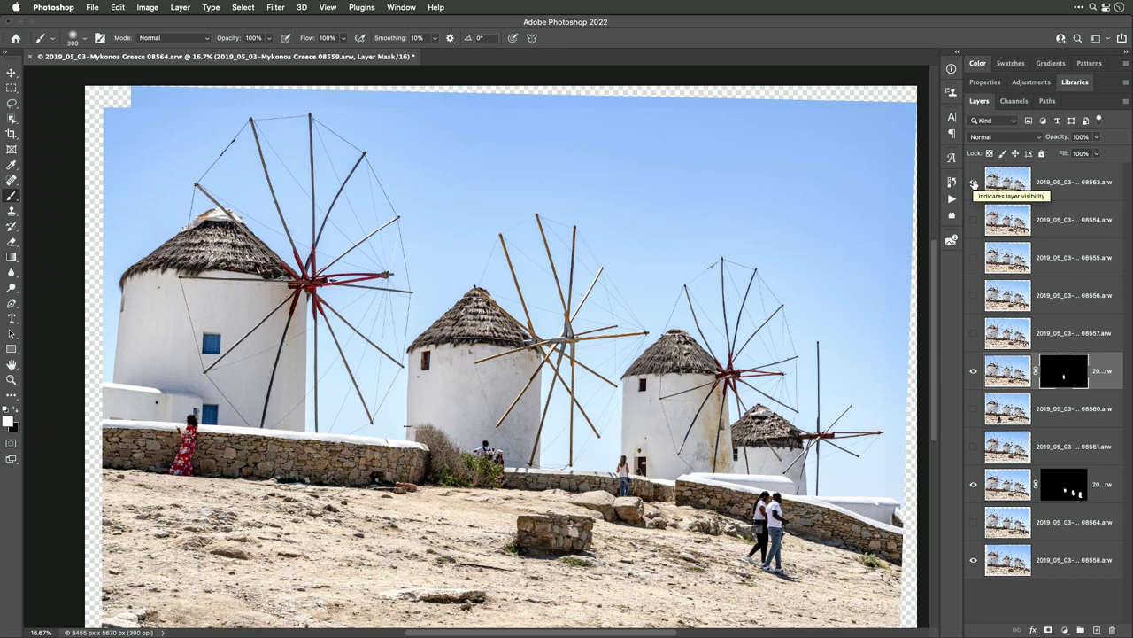
left_click(1041, 188)
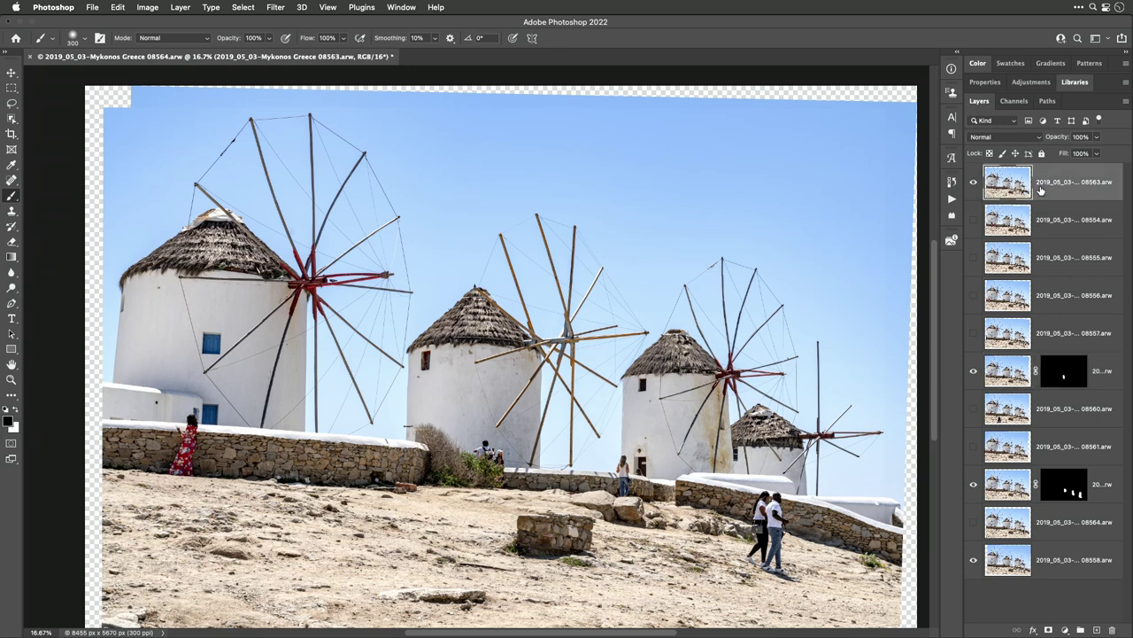
left_click(1048, 630, "alt")
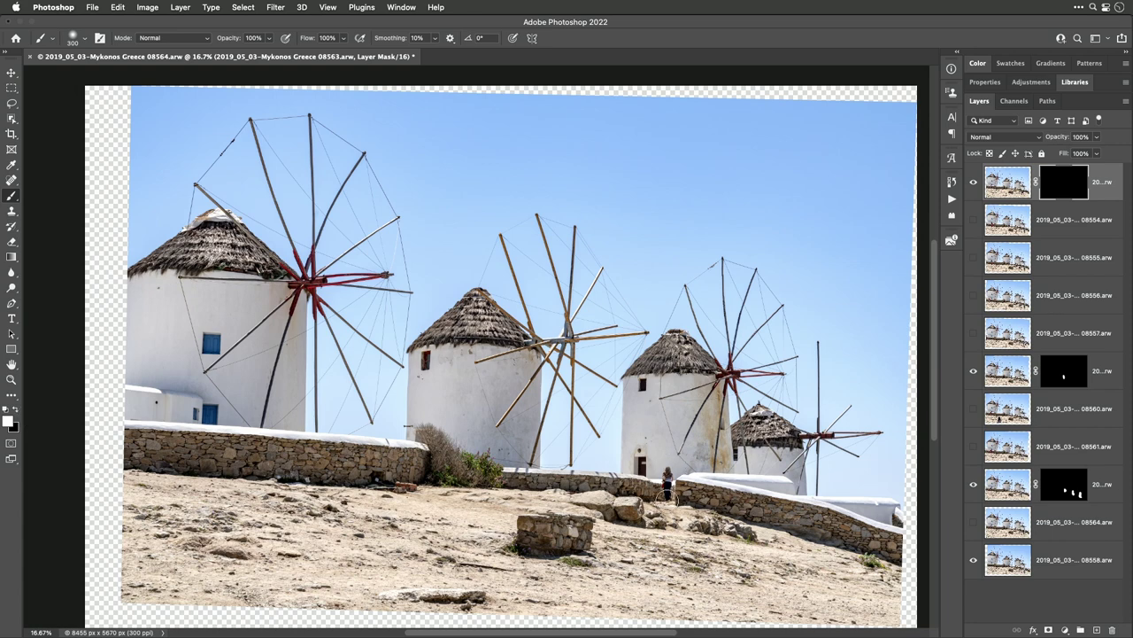
mouse_move(666, 494)
left_mouse_down()
mouse_move(663, 467)
mouse_move(669, 495)
left_mouse_up()
Compare layer 08554 with the composite, leave it visible, and add a black layer mask to it.
left_click(974, 219)
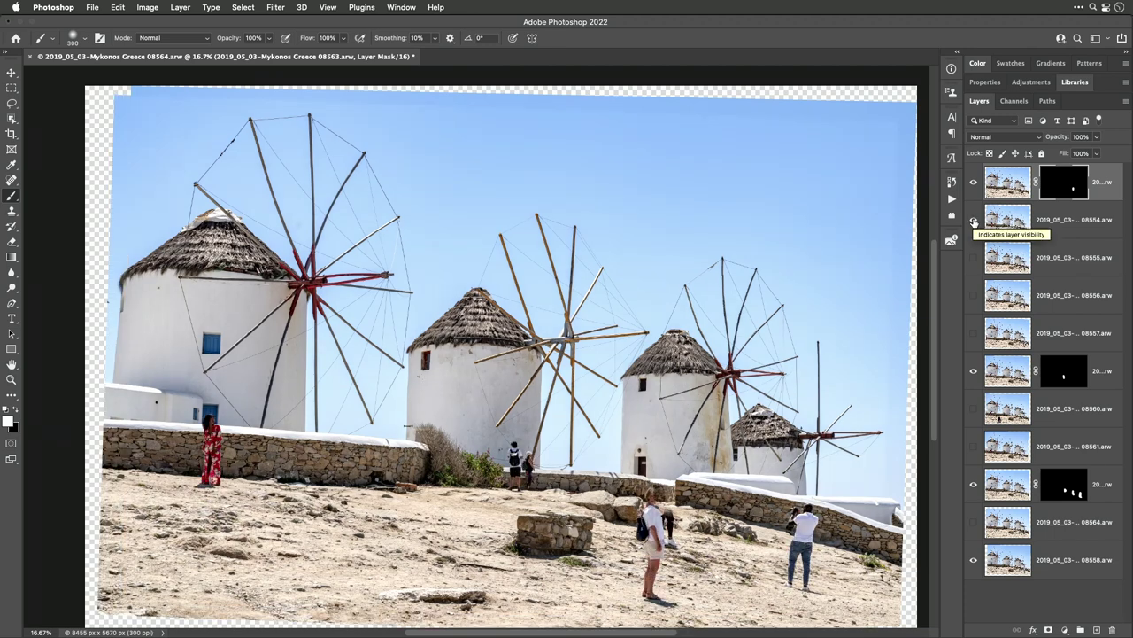
left_click(974, 220)
left_click(974, 221)
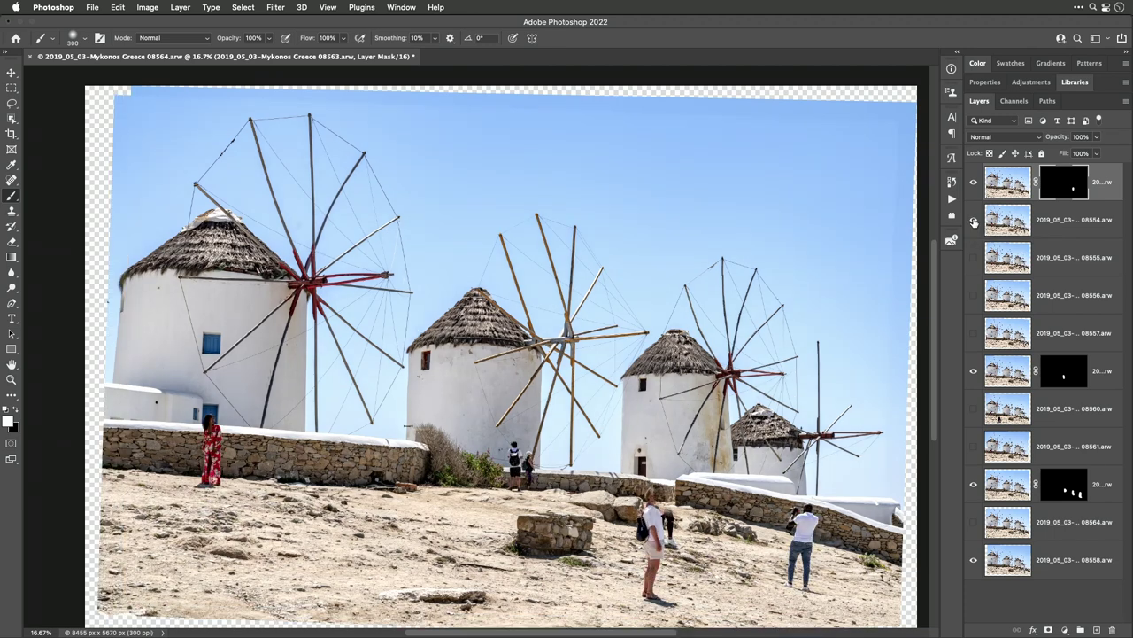
left_click(974, 221)
left_click(974, 220)
left_click(974, 220)
left_click(974, 220)
left_click(997, 225)
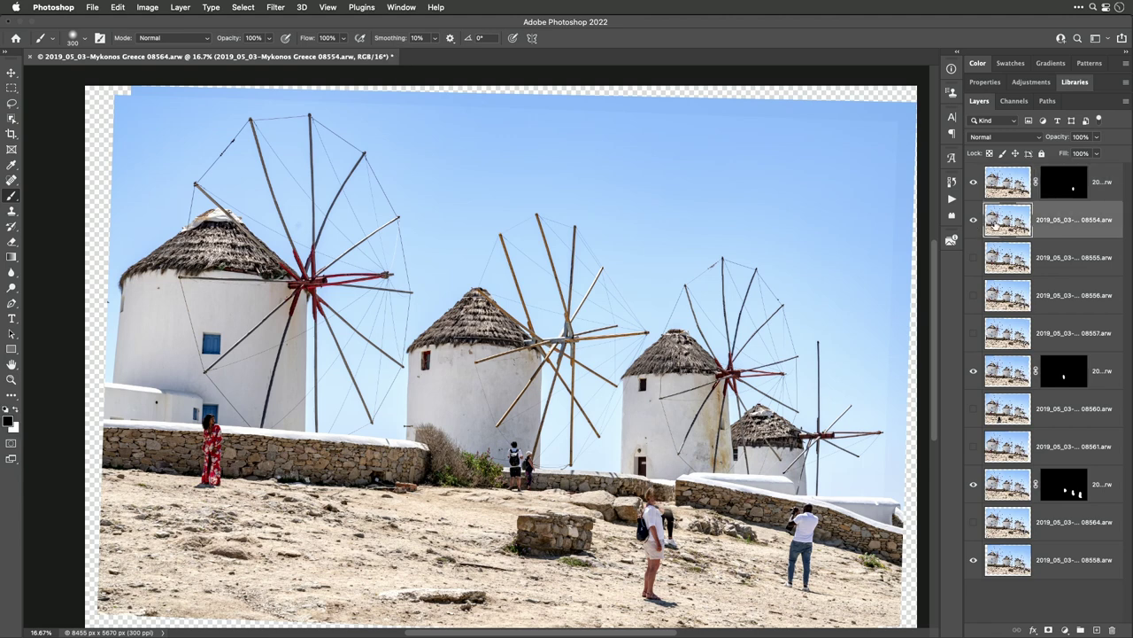
left_click(1048, 628)
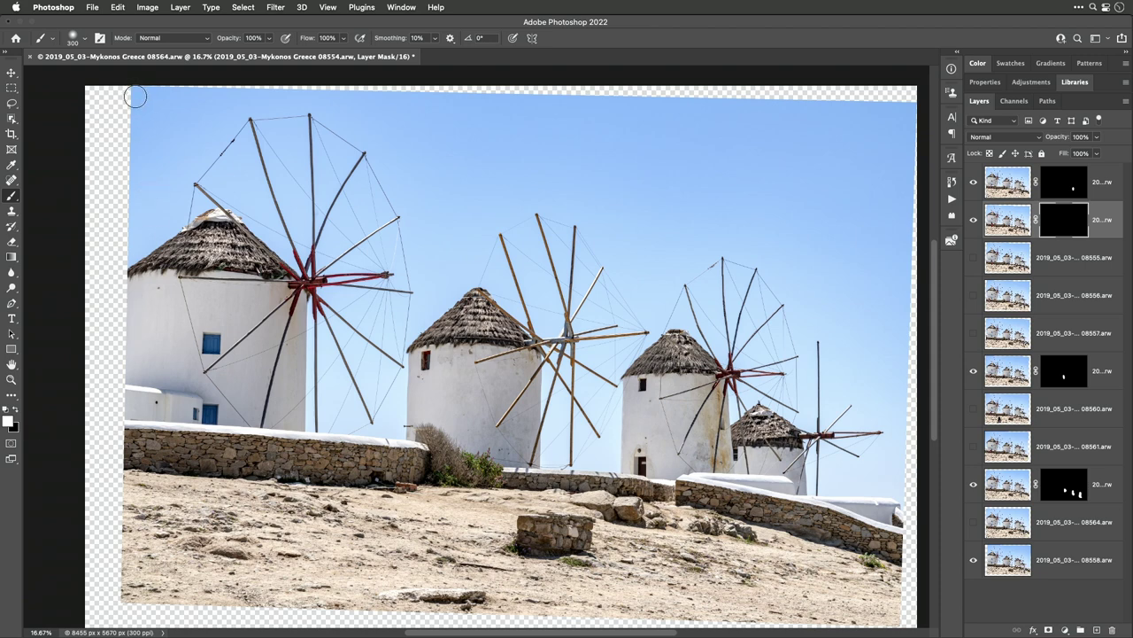
Paint white with an 800 px brush on 08554's mask along the photo's left and bottom edges.
key("bracketright")
key("bracketright")
key("bracketright")
key("bracketright")
key("bracketright")
mouse_move(128, 104)
left_mouse_down()
mouse_move(126, 179)
mouse_move(130, 103)
mouse_move(121, 571)
left_mouse_up()
mouse_move(111, 580)
left_mouse_down()
mouse_move(181, 606)
mouse_move(427, 625)
mouse_move(551, 611)
mouse_move(649, 625)
mouse_move(882, 611)
left_mouse_up()
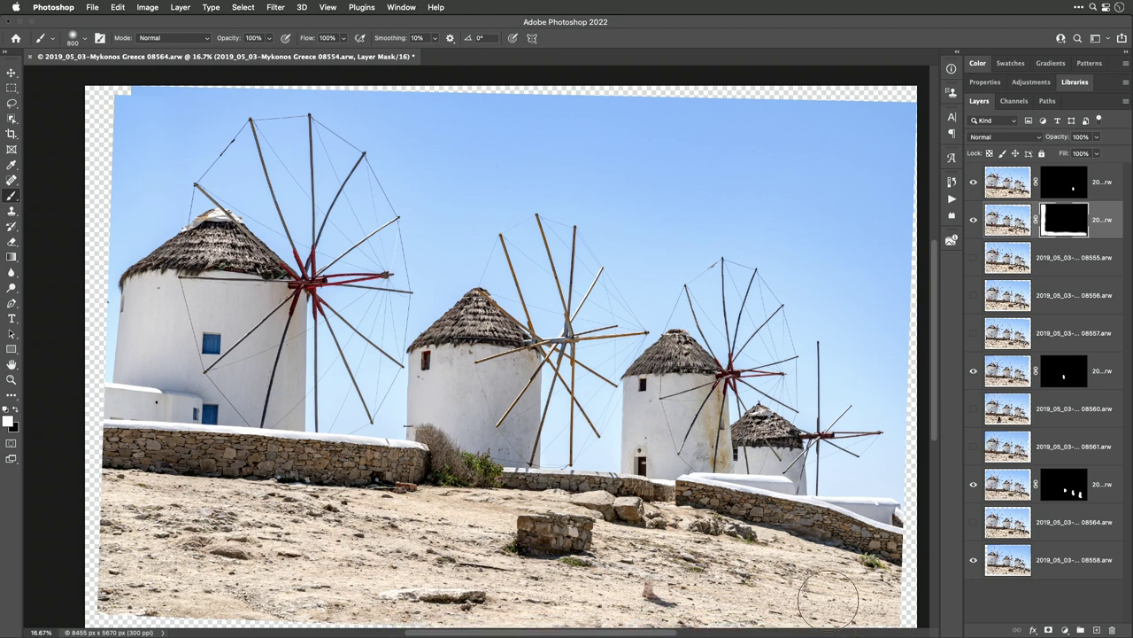
Extend the white on 08554's mask near the photo's lower right, and paint black over the man exposed there.
mouse_move(824, 589)
left_mouse_down()
mouse_move(796, 576)
mouse_move(801, 545)
mouse_move(811, 566)
left_mouse_up()
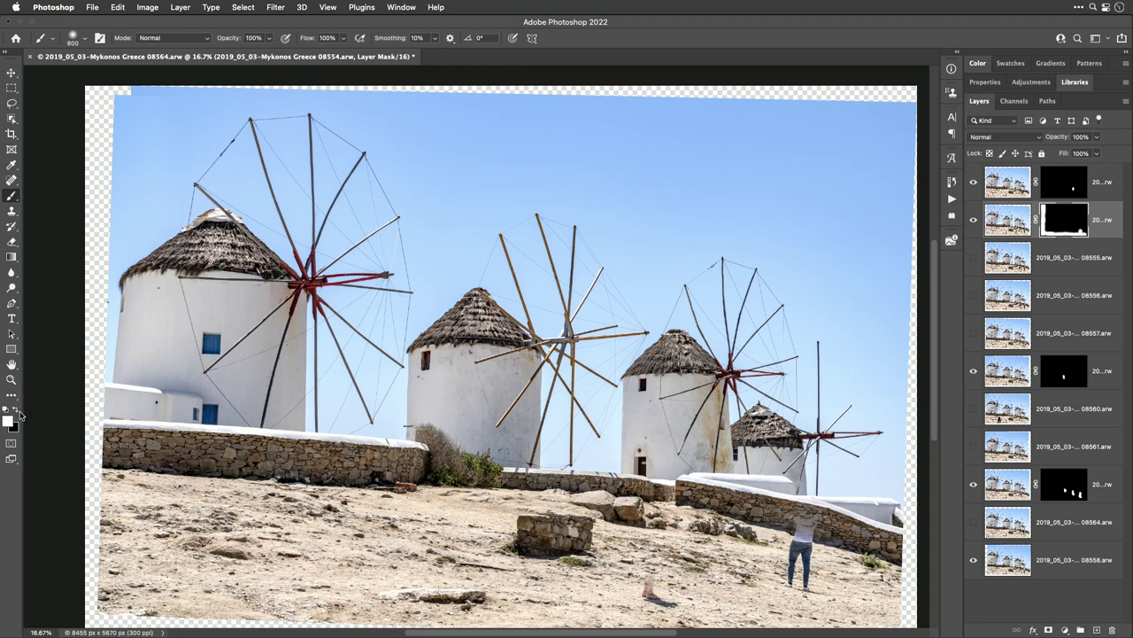
key("x")
mouse_move(802, 535)
left_mouse_down()
mouse_move(801, 586)
mouse_move(792, 514)
left_mouse_up()
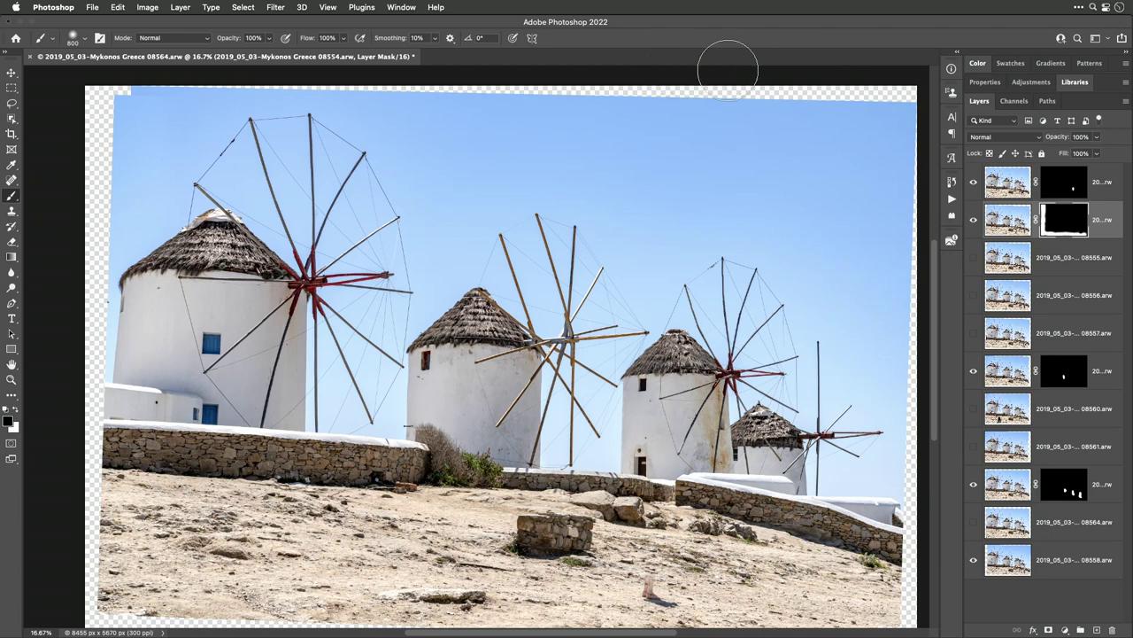
Toggle layer 08555 on and off to compare its edge coverage with the composite, leaving it hidden.
left_click(974, 259)
left_click(974, 260)
left_click(974, 259)
left_click(974, 260)
left_click(974, 261)
left_click(974, 259)
left_click(974, 259)
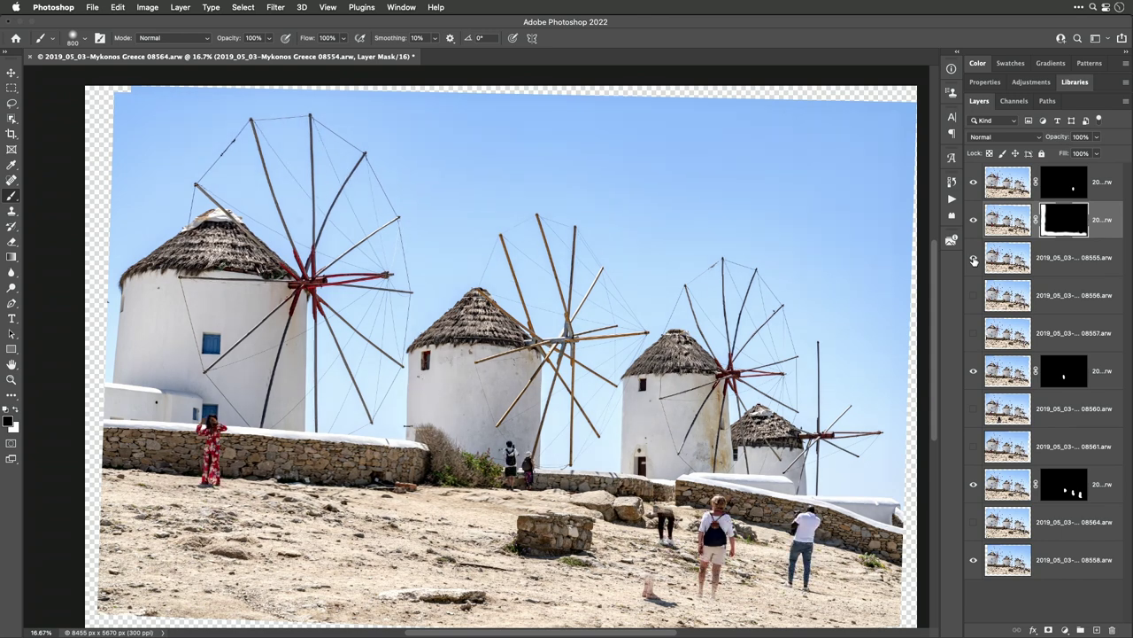
left_click(974, 260)
left_click(974, 259)
left_click(974, 260)
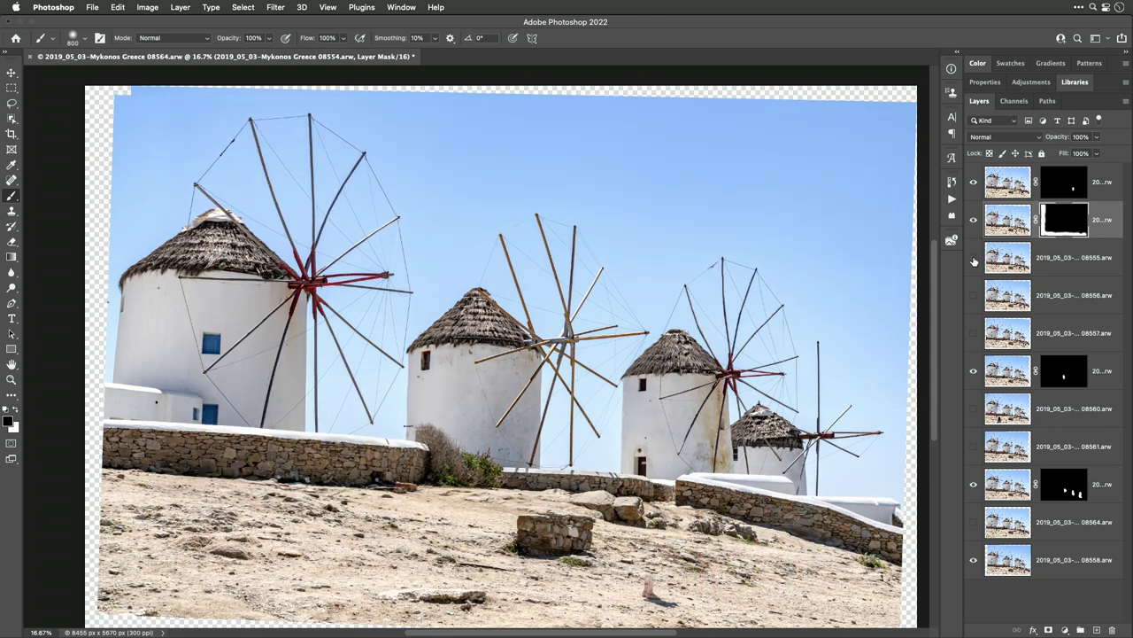
left_click(974, 259)
left_click(974, 259)
Toggle layer 08556 on and off to compare its edge coverage with the composite, leaving it hidden.
left_click(974, 296)
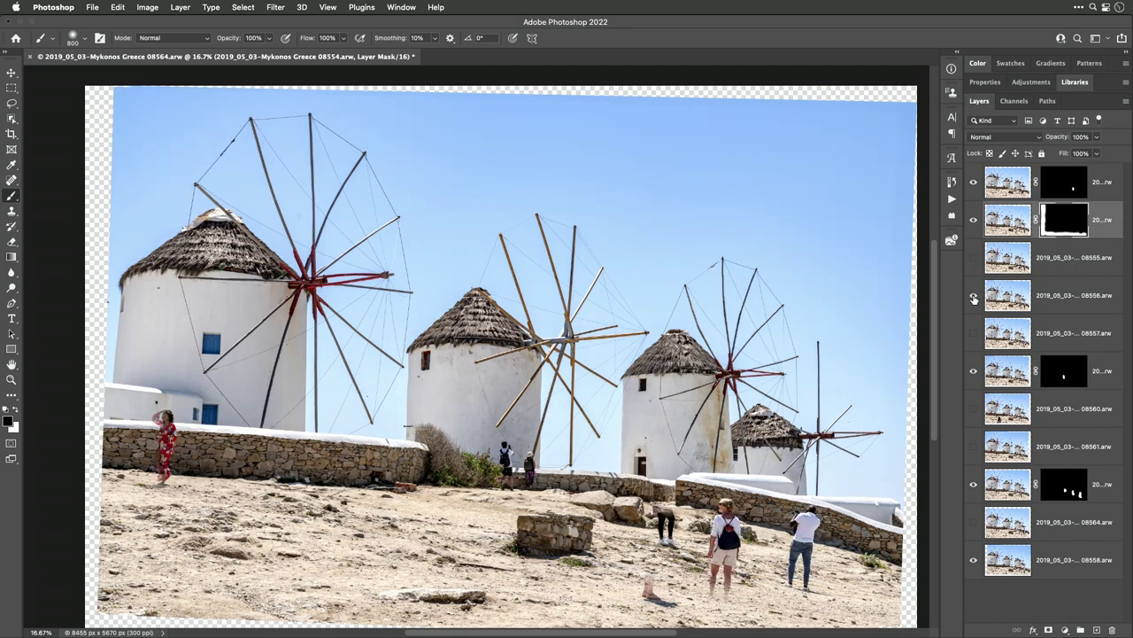
left_click(974, 297)
left_click(974, 297)
left_click(974, 297)
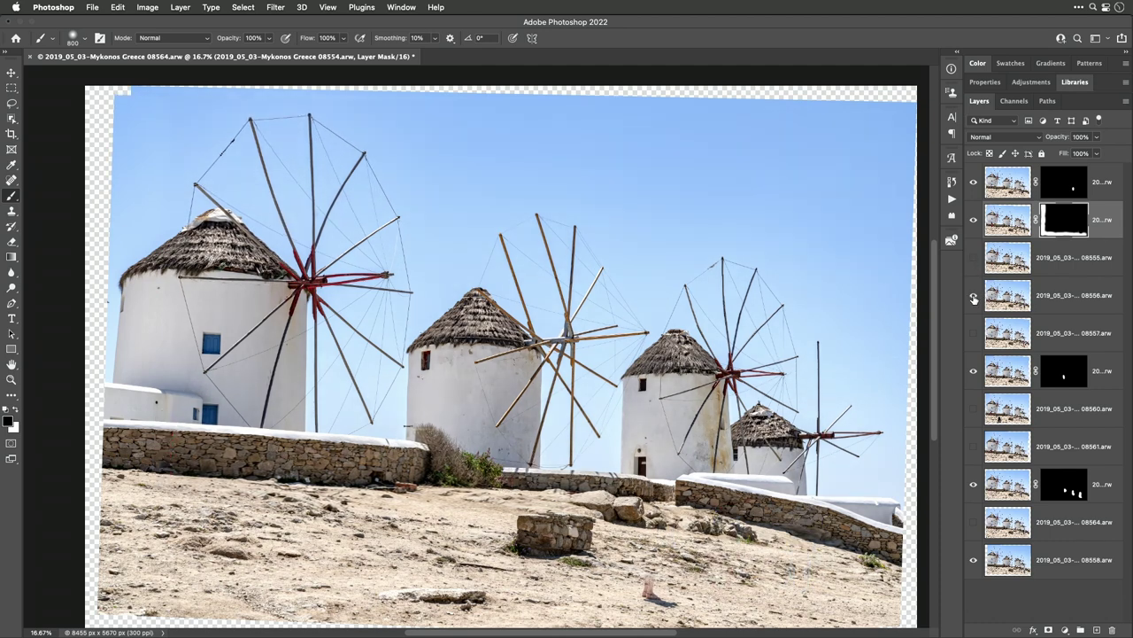
left_click(974, 297)
left_click(974, 297)
left_click(974, 297)
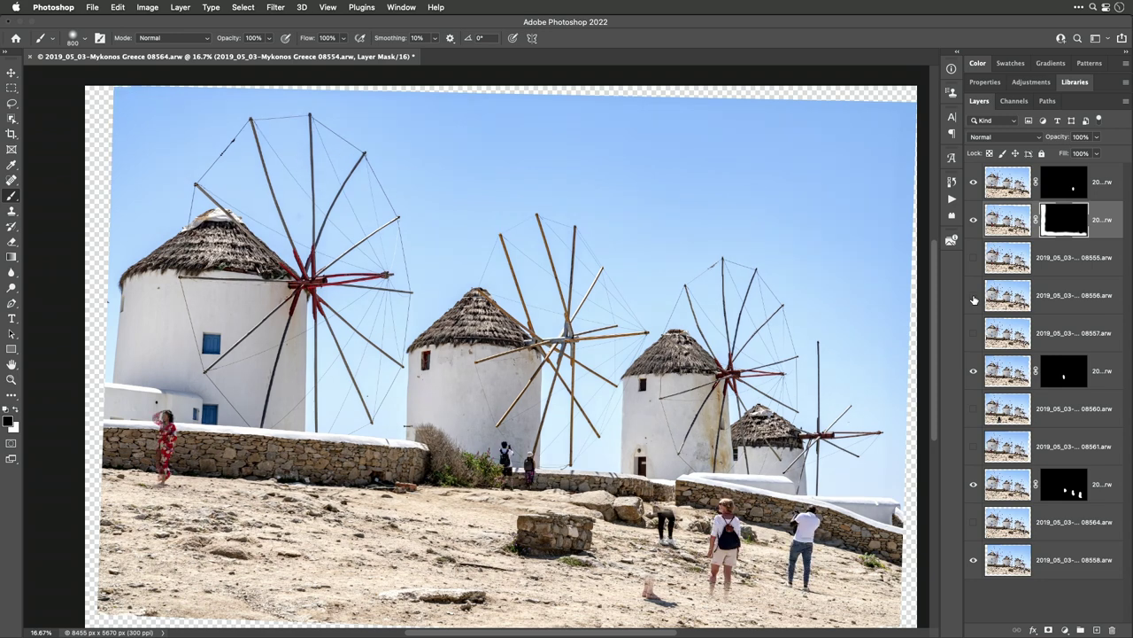
left_click(974, 297)
Toggle layer 08557 on and off to compare its left edge with the composite, leaving it visible.
left_click(974, 335)
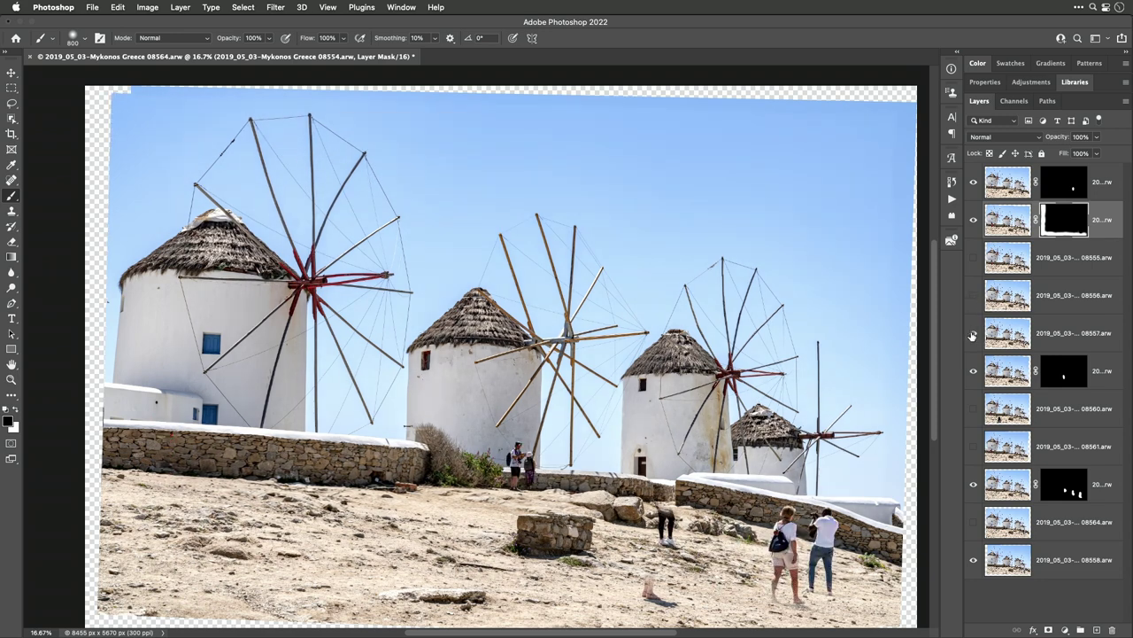
left_click(974, 335)
left_click(974, 335)
left_click(973, 335)
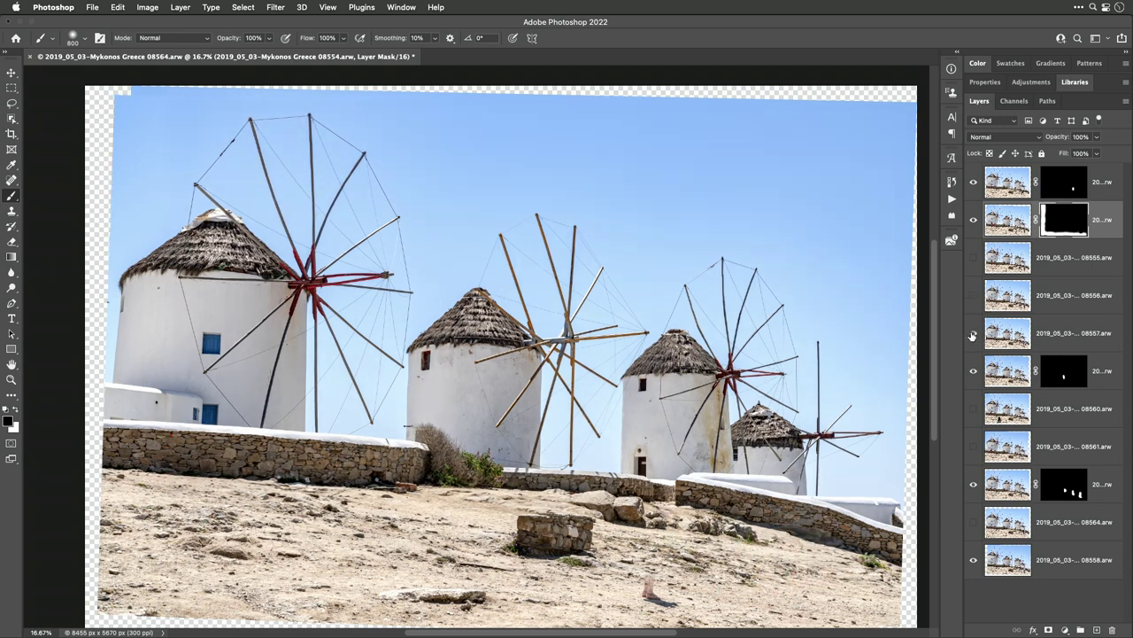
left_click(973, 335)
left_click(973, 335)
left_click(973, 334)
left_click(973, 334)
left_click(973, 335)
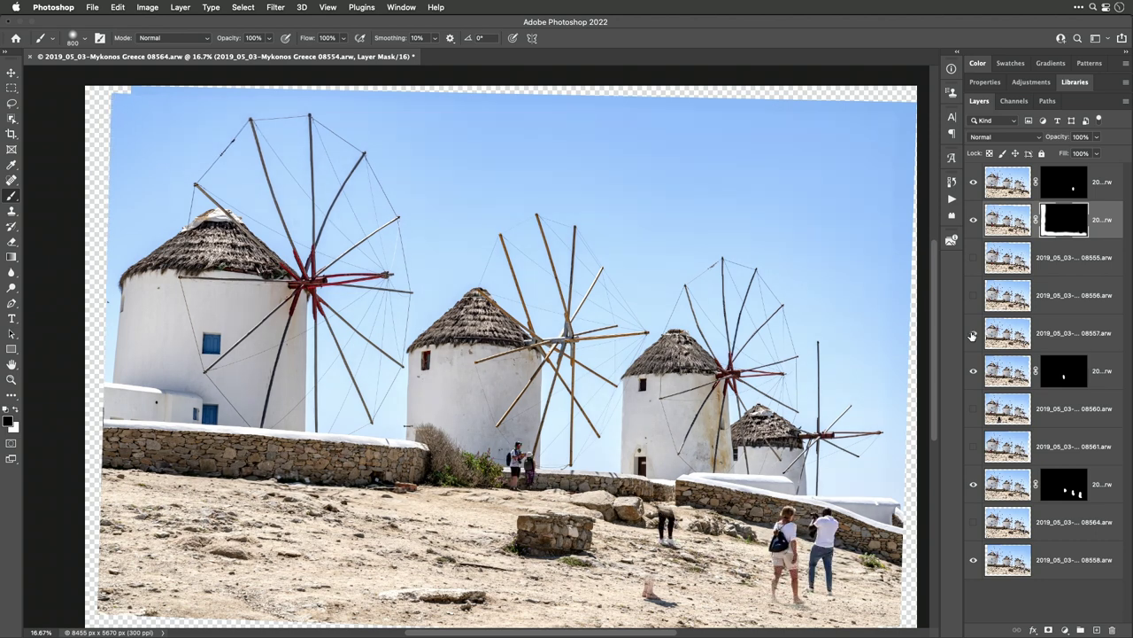
Add a black layer mask to 08557 and paint white on it along the photo's left edge.
left_click(1010, 335)
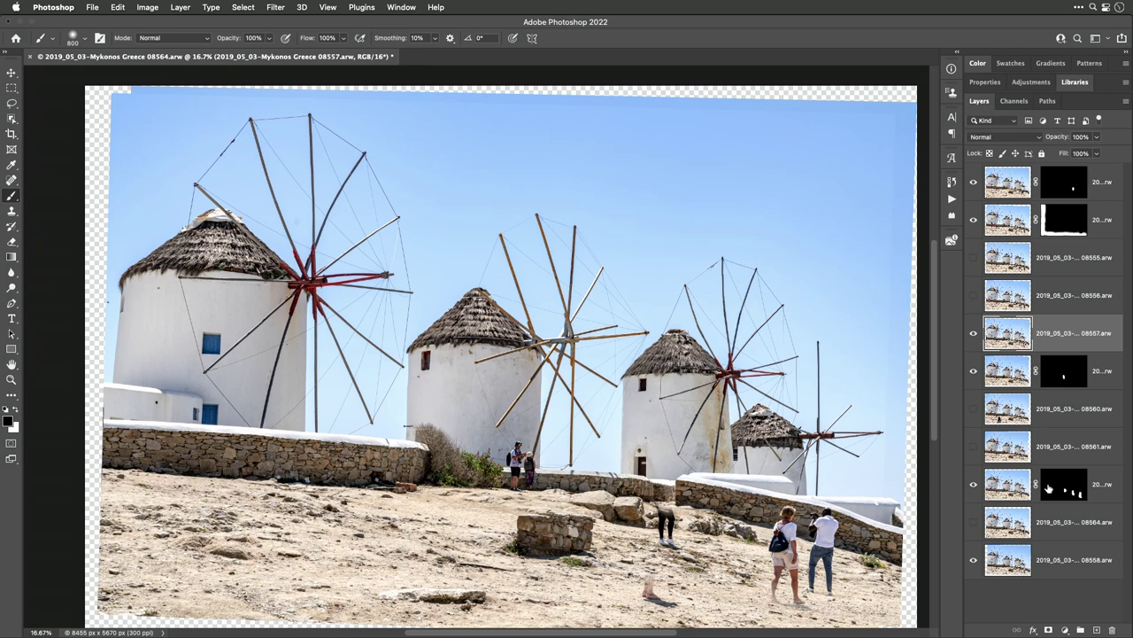
left_click(1048, 630, "alt")
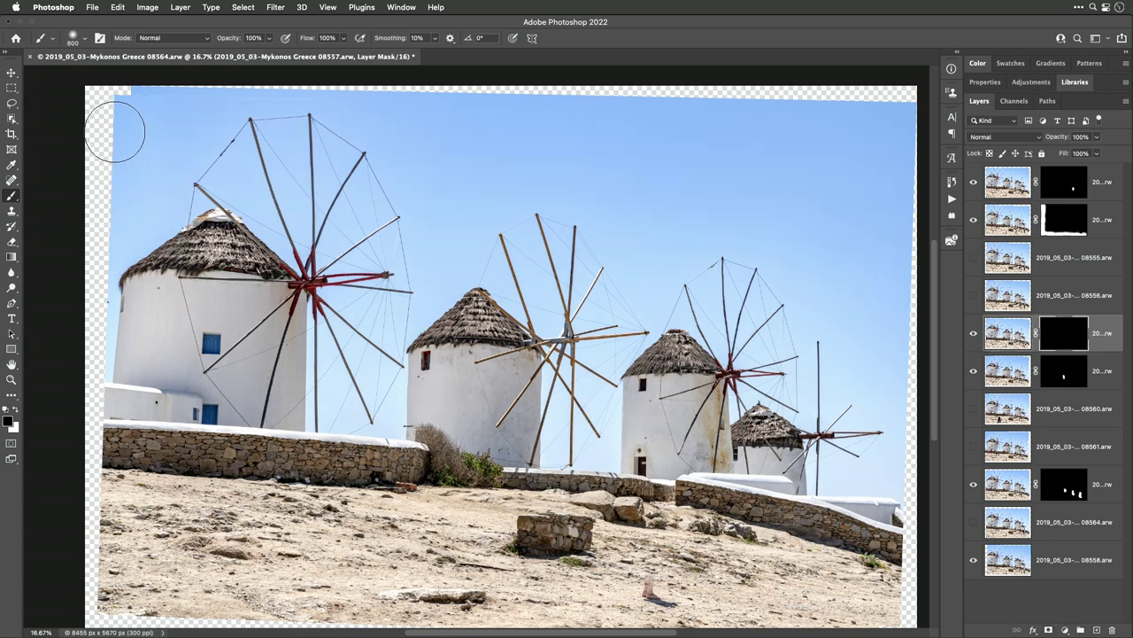
left_click(16, 410)
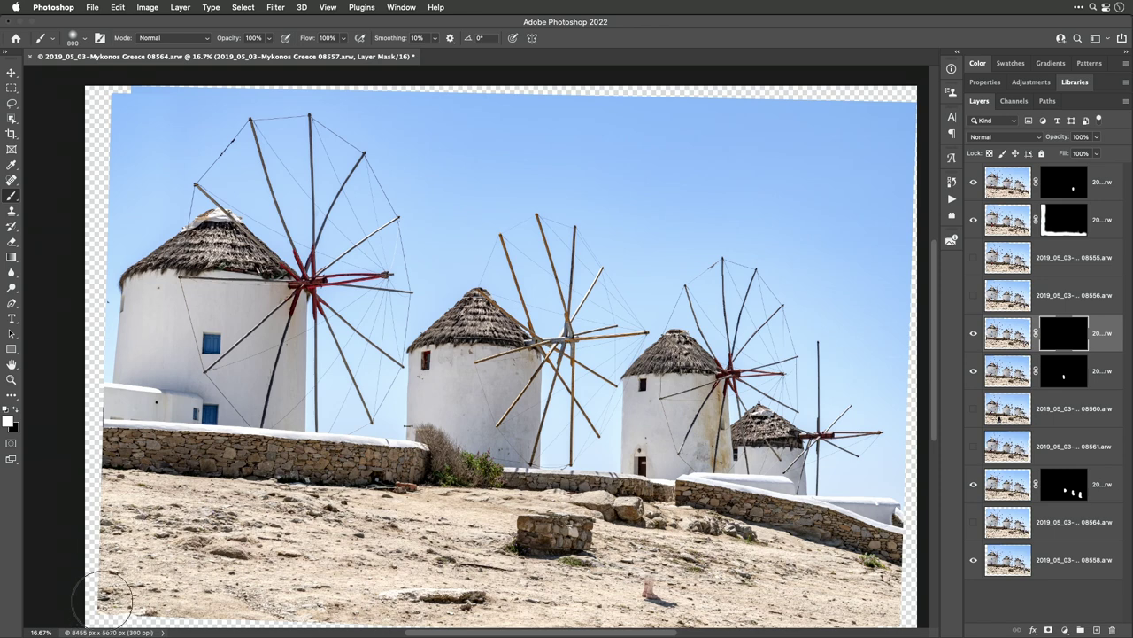
Toggle layer 08560 on and off to compare its left edge with the composite, leaving it visible.
left_click(973, 410)
left_click(974, 410)
left_click(973, 410)
left_click(973, 410)
left_click(973, 410)
Add a black layer mask to 08560 and paint white on it along the photo's left edge.
left_click(1001, 413)
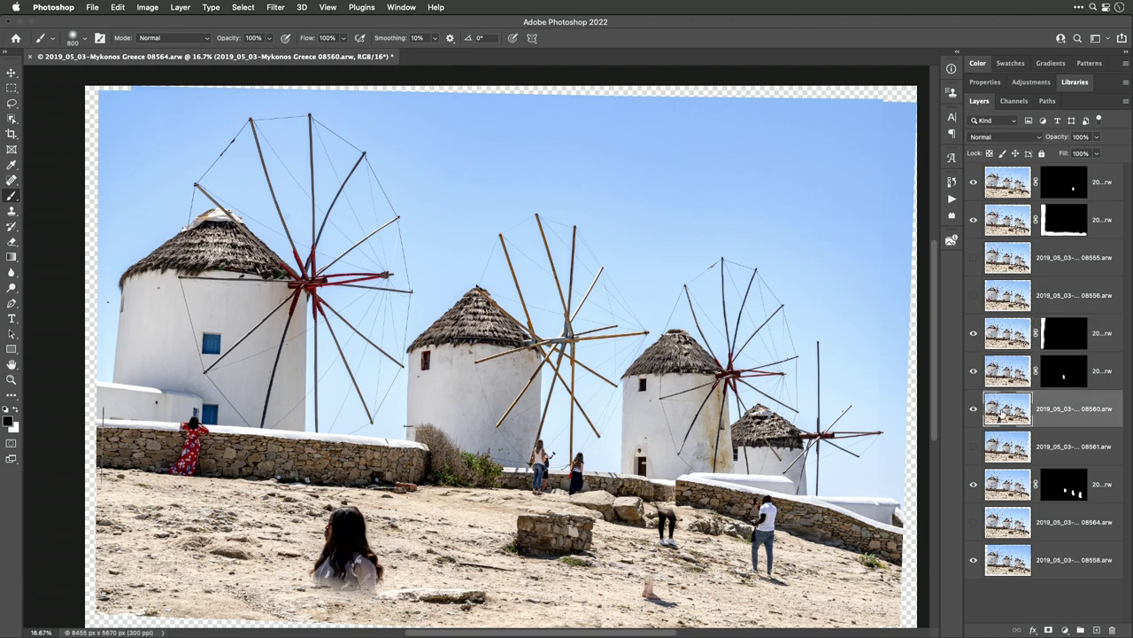
left_click(1048, 630, "alt")
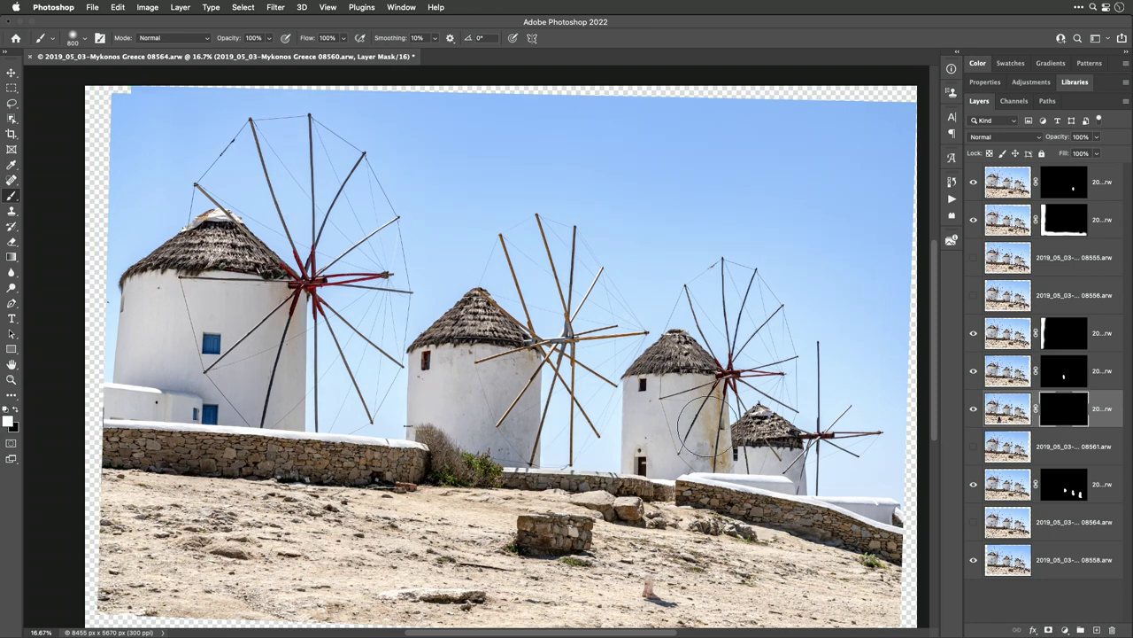
mouse_move(172, 353)
left_mouse_down()
mouse_move(94, 195)
mouse_move(111, 103)
mouse_move(105, 584)
mouse_move(102, 403)
mouse_move(104, 487)
left_mouse_up()
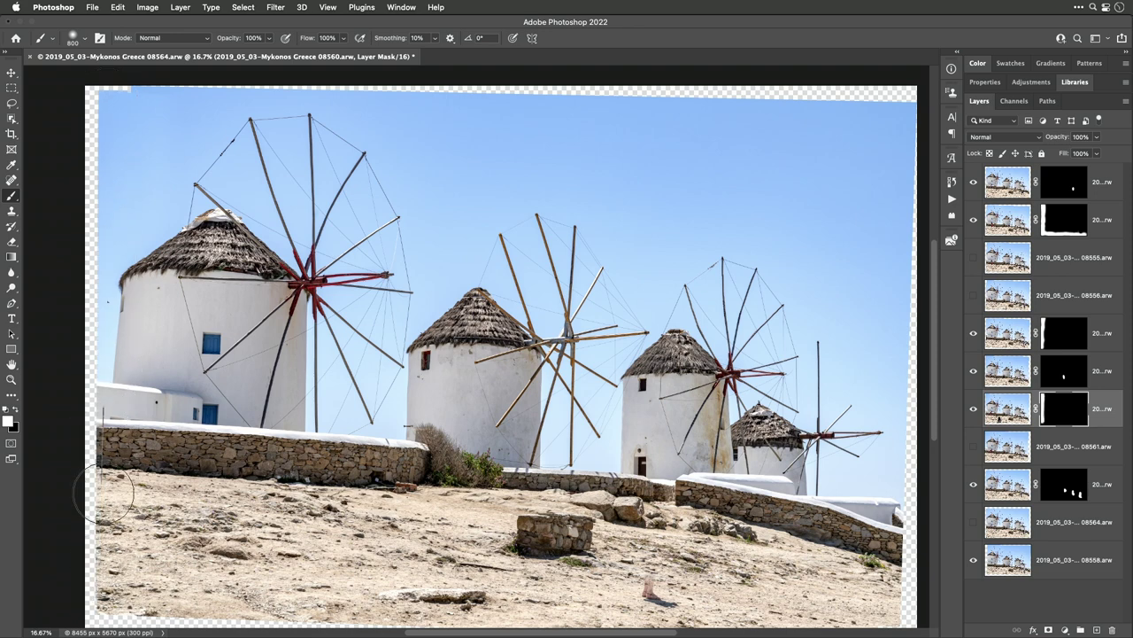
Try painting black on the 08560 mask with a 150 px brush over the dark line near the wall's left end, and undo the stroke.
left_click(15, 409)
key("bracketleft")
key("bracketleft")
key("bracketleft")
key("bracketleft")
key("bracketleft")
key("bracketleft")
key("bracketleft")
key("bracketleft")
mouse_move(102, 409)
left_mouse_down()
mouse_move(103, 487)
mouse_move(115, 494)
left_mouse_up()
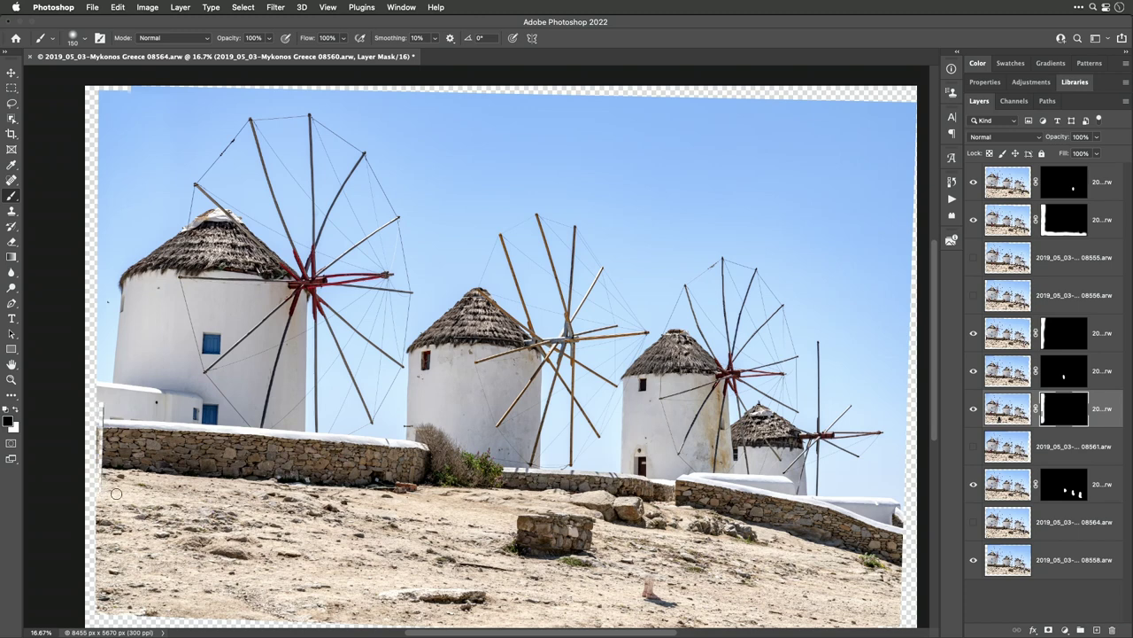
key("super+z")
Toggle layer 08561 on and off to compare its left edge with the composite, leaving it visible.
left_click(973, 447)
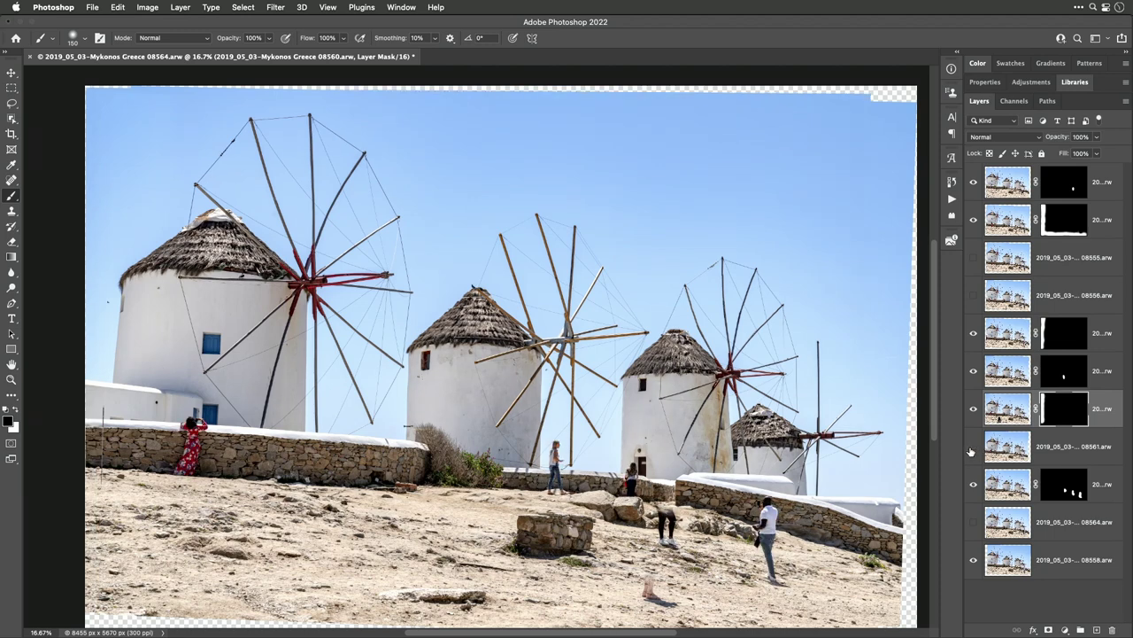
left_click(973, 447)
left_click(973, 447)
left_click(972, 449)
left_click(971, 449)
left_click(971, 449)
left_click(971, 449)
left_click(972, 449)
left_click(971, 449)
Add a black layer mask to 08561, paint white along the photo's left edge with a 700 px brush, and compare the layer on and off.
left_click(999, 452)
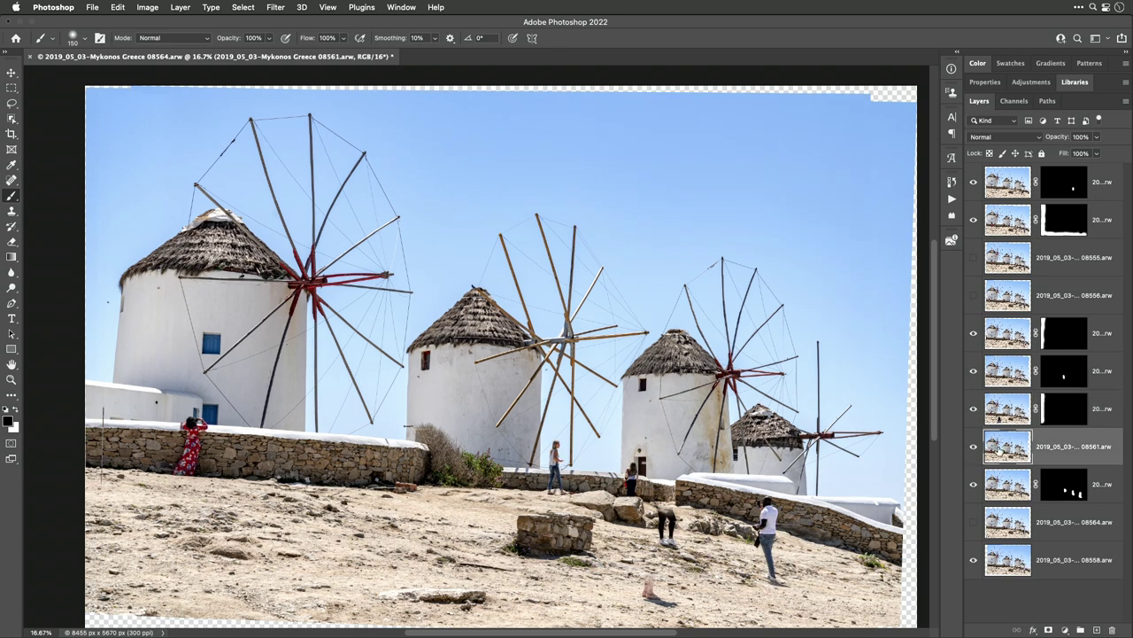
left_click(1049, 630, "alt")
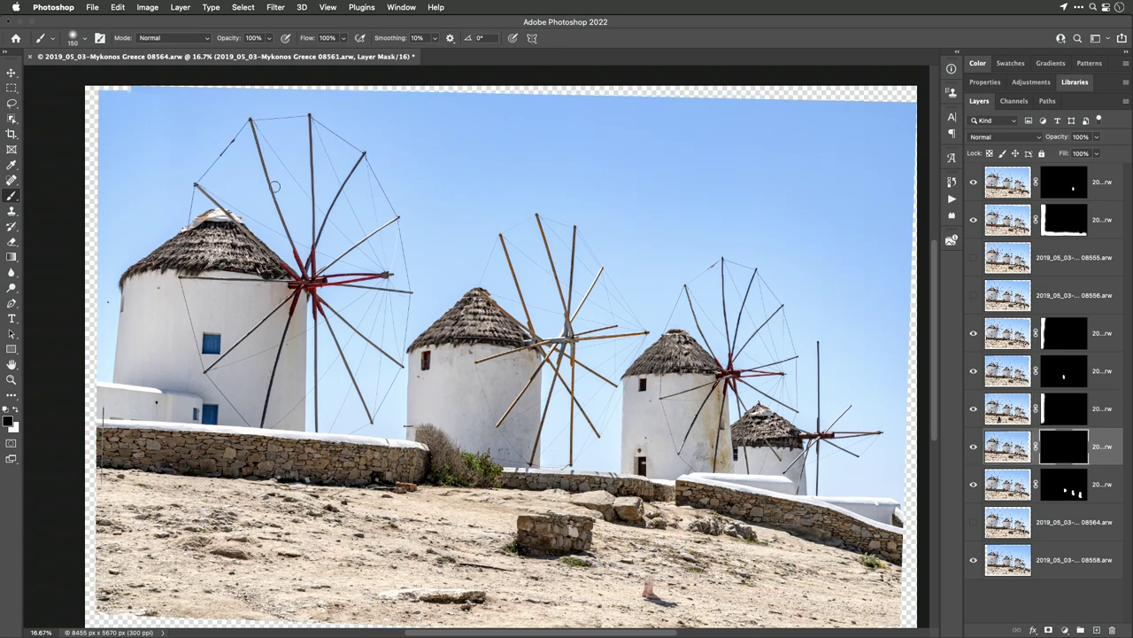
key("bracketright")
key("bracketright")
key("bracketright")
key("bracketright")
key("bracketright")
key("bracketright")
key("bracketright")
key("bracketright")
key("x")
mouse_move(97, 173)
left_mouse_down()
mouse_move(144, 178)
mouse_move(94, 99)
mouse_move(95, 600)
mouse_move(93, 574)
left_mouse_up()
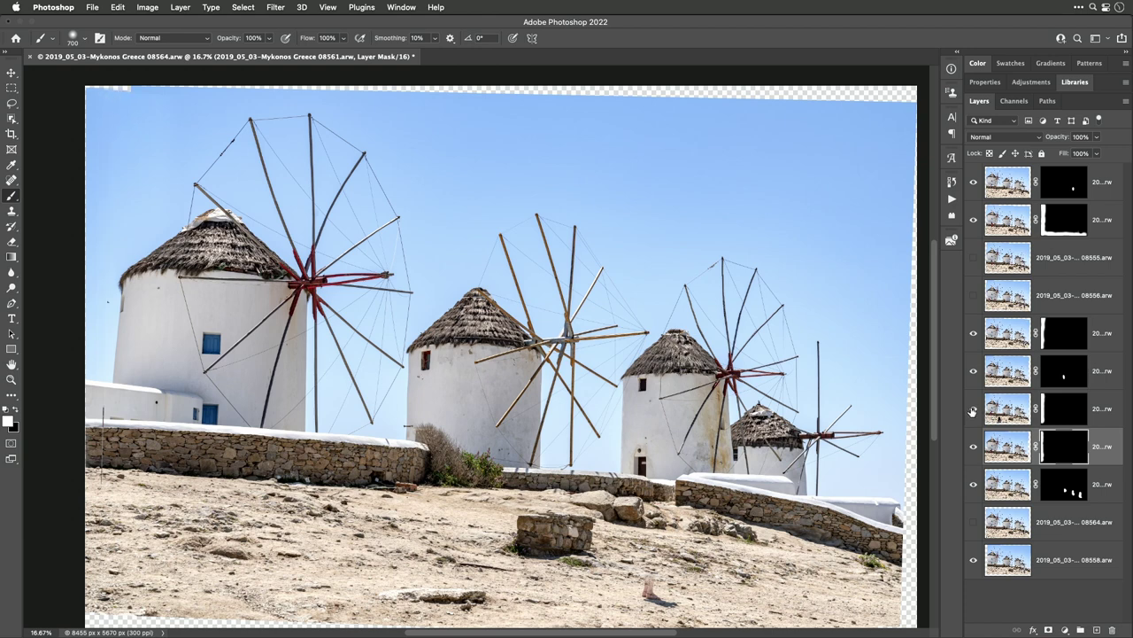
left_click(975, 447)
left_click(975, 447)
Turn on layer 08564, add a black layer mask to it, and paint white along the photo's bottom edge.
left_click(1002, 520)
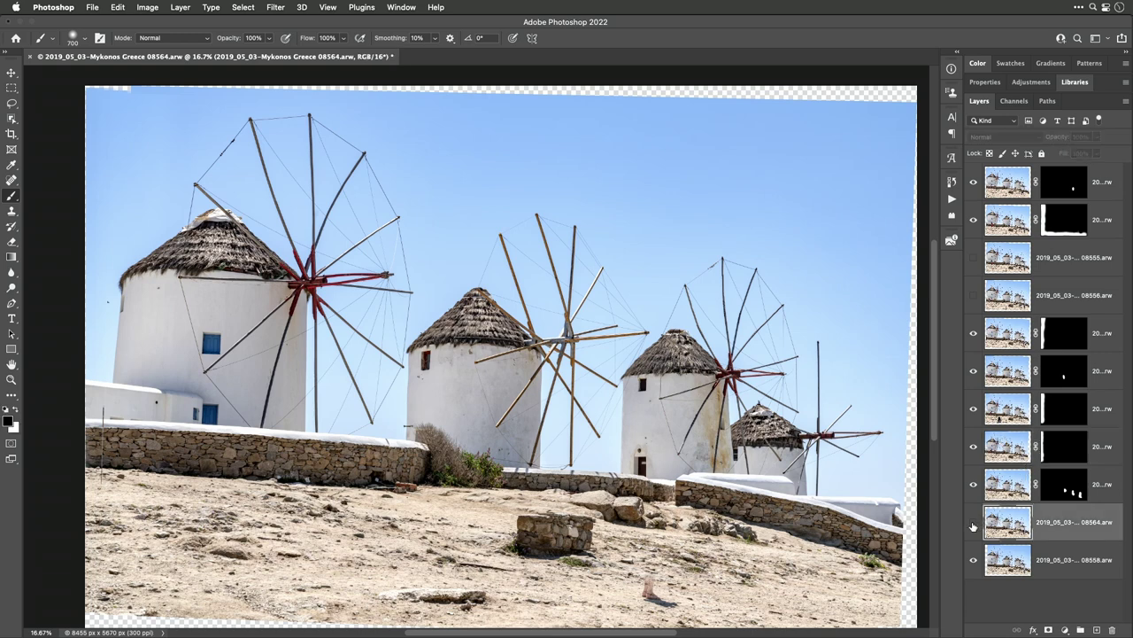
left_click(973, 524)
left_click(973, 524)
left_click(974, 524)
left_click(973, 524)
left_click(973, 524)
left_click(974, 524)
left_click(973, 524)
left_click(973, 524)
left_click(974, 524)
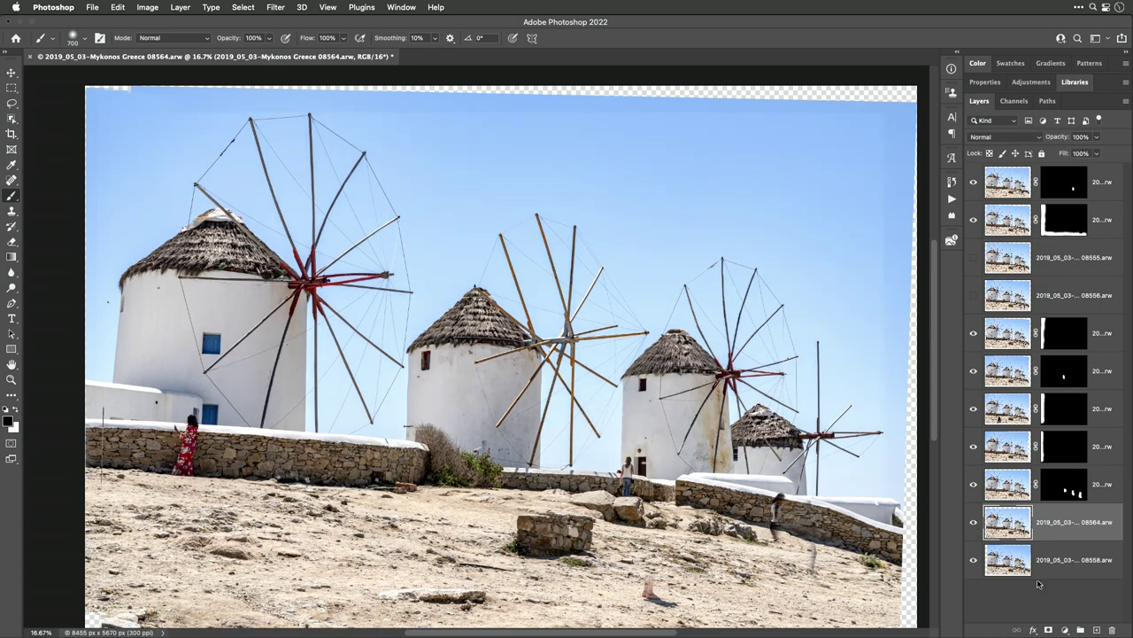
left_click(1048, 629, "alt")
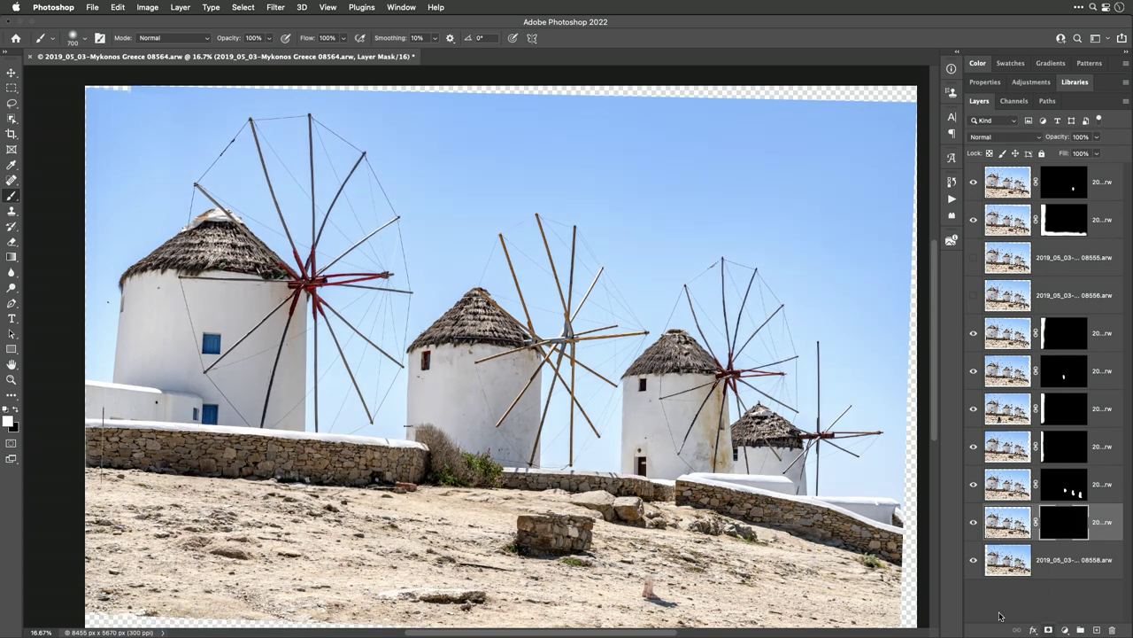
mouse_move(197, 610)
left_mouse_down()
mouse_move(67, 613)
mouse_move(461, 625)
mouse_move(529, 602)
left_mouse_up()
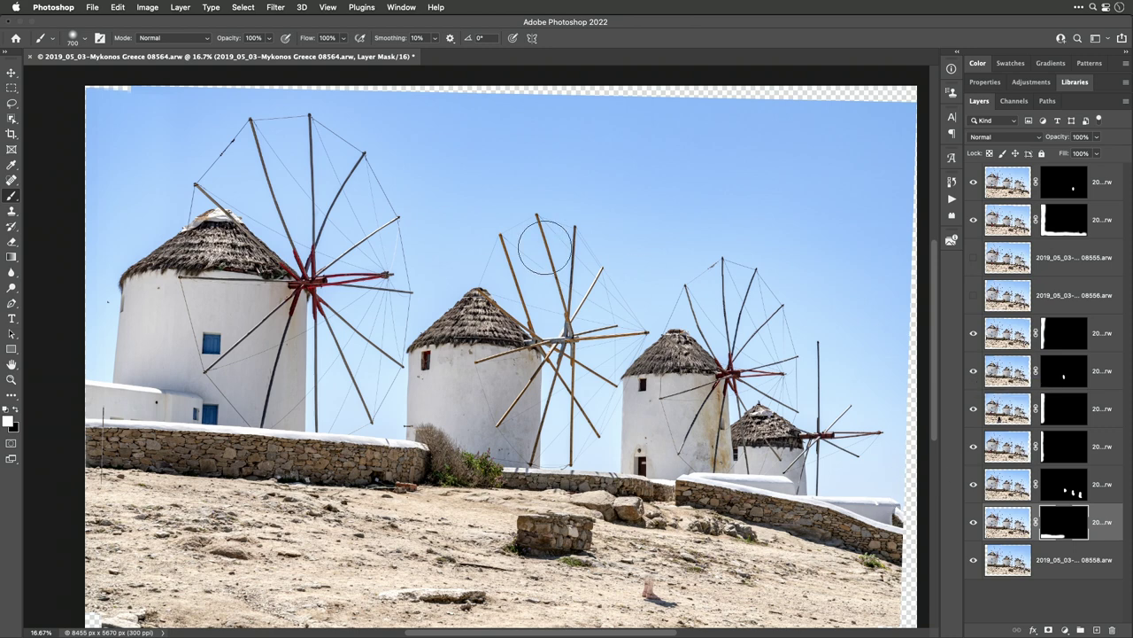
Crop the composite on all four sides to about 8150 x 4862 px, trimming the transparent edges and lower foreground.
left_click(11, 133)
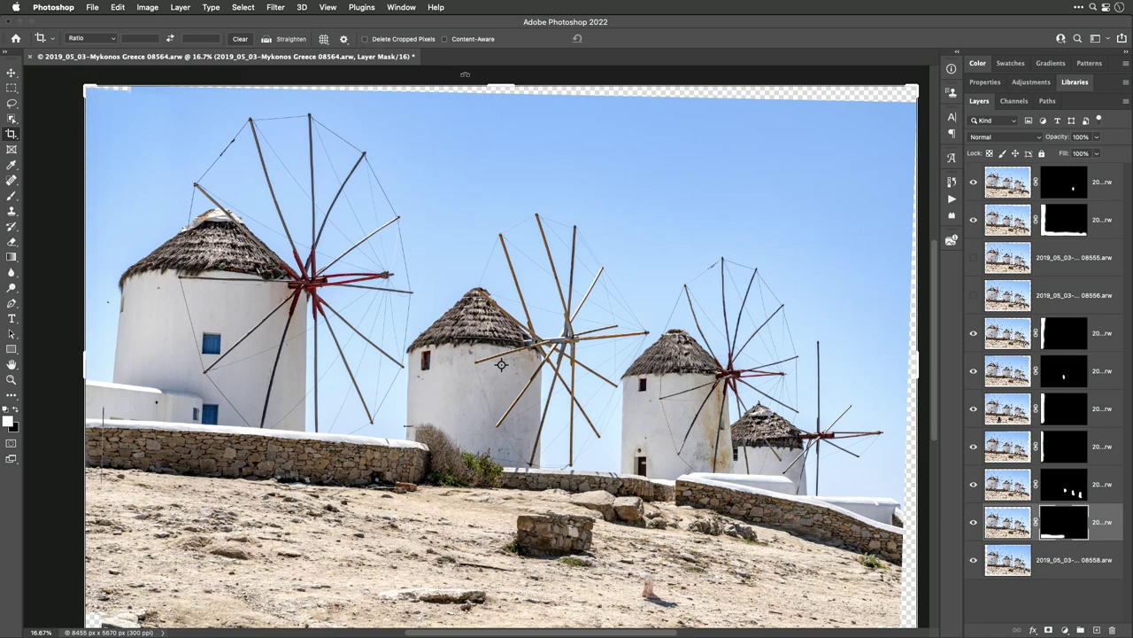
left_click_drag(499, 85, 498, 91)
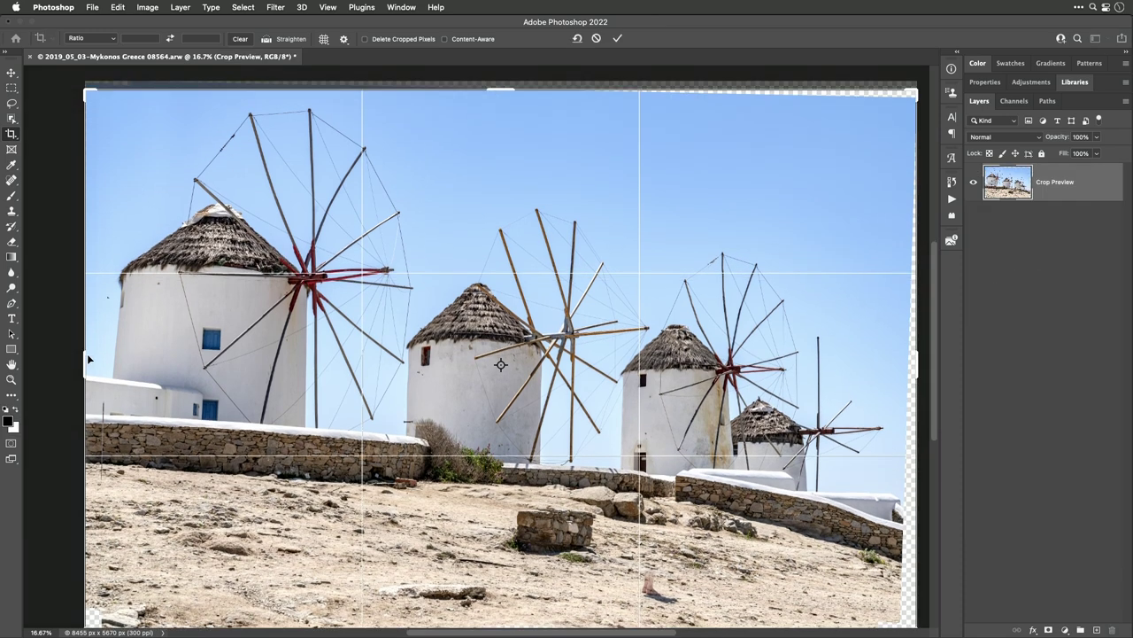
left_click_drag(85, 359, 87, 359)
left_click_drag(921, 367, 907, 368)
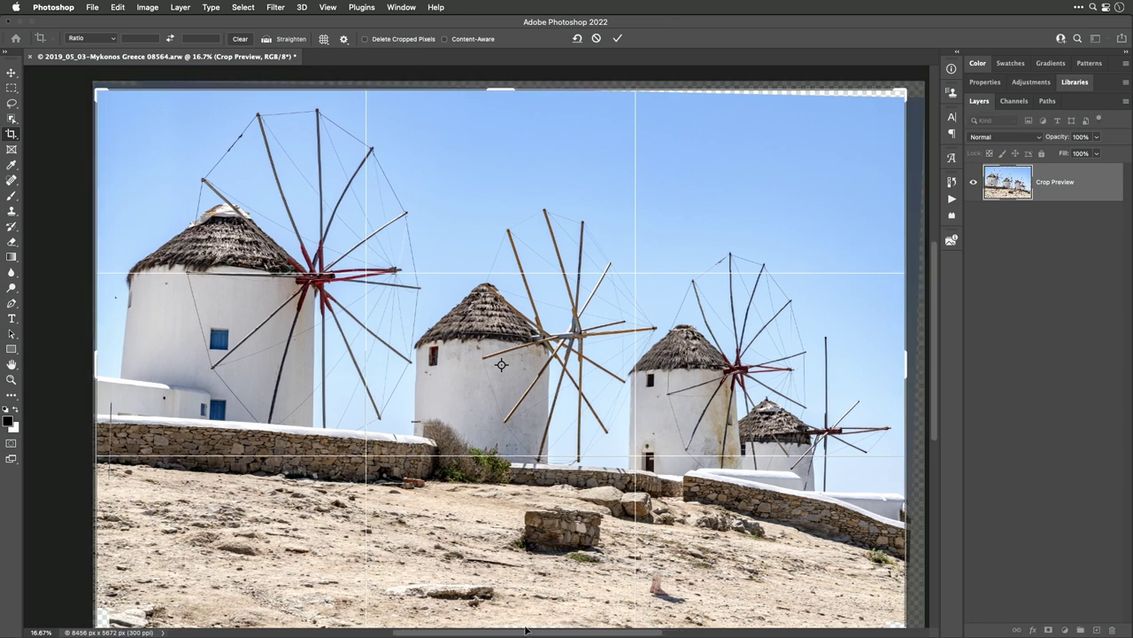
scroll(528, 627, "down", 2)
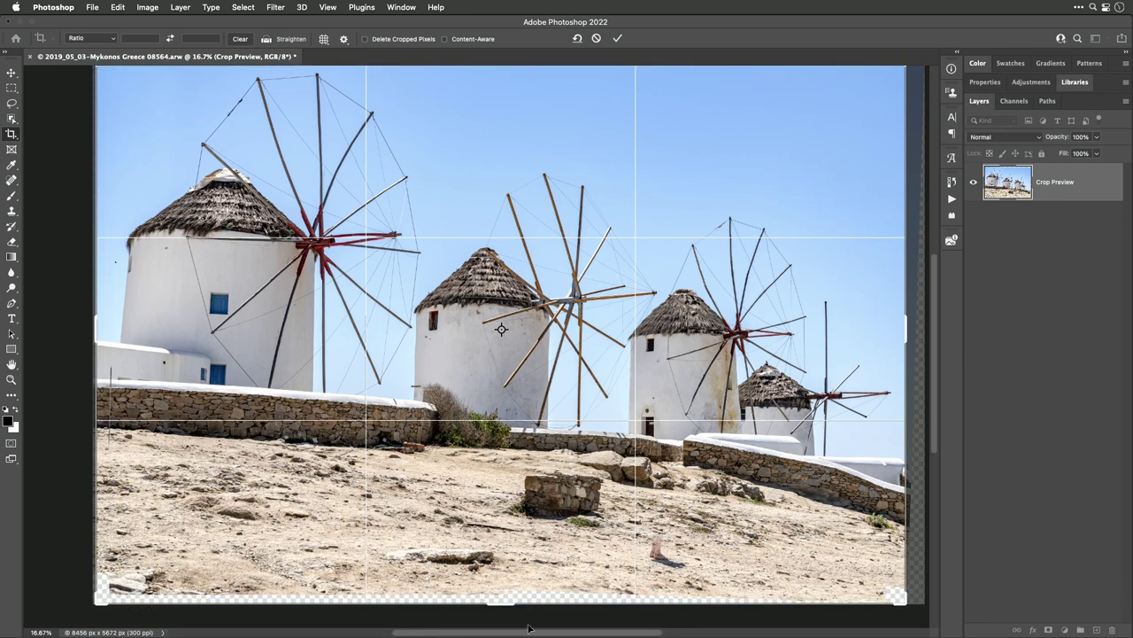
left_click_drag(502, 603, 502, 568)
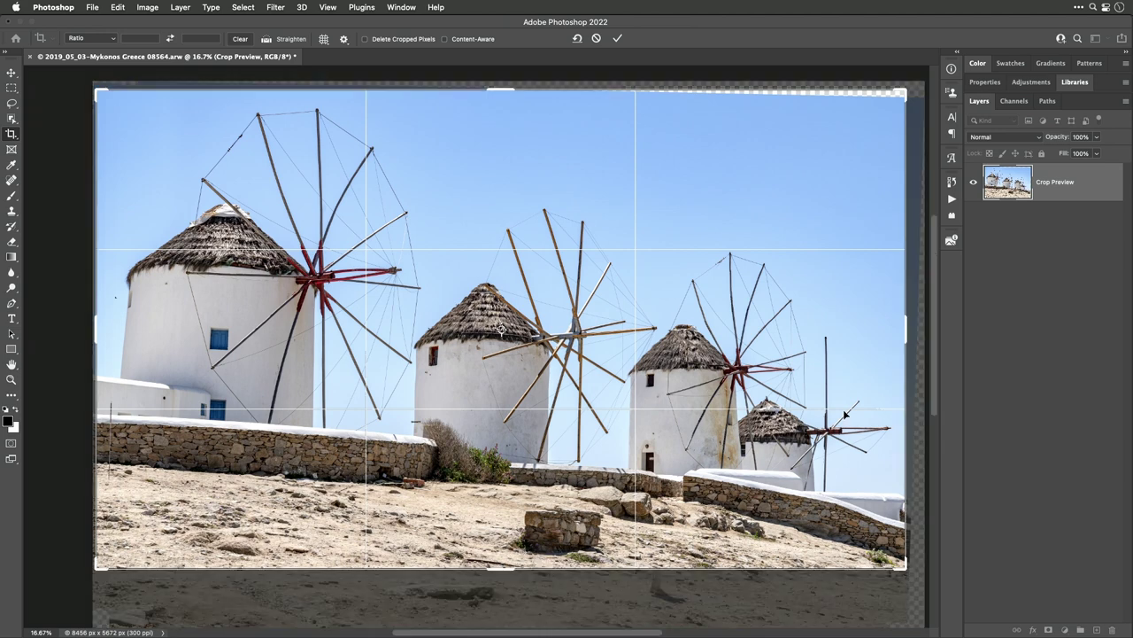
left_click_drag(910, 335, 846, 335)
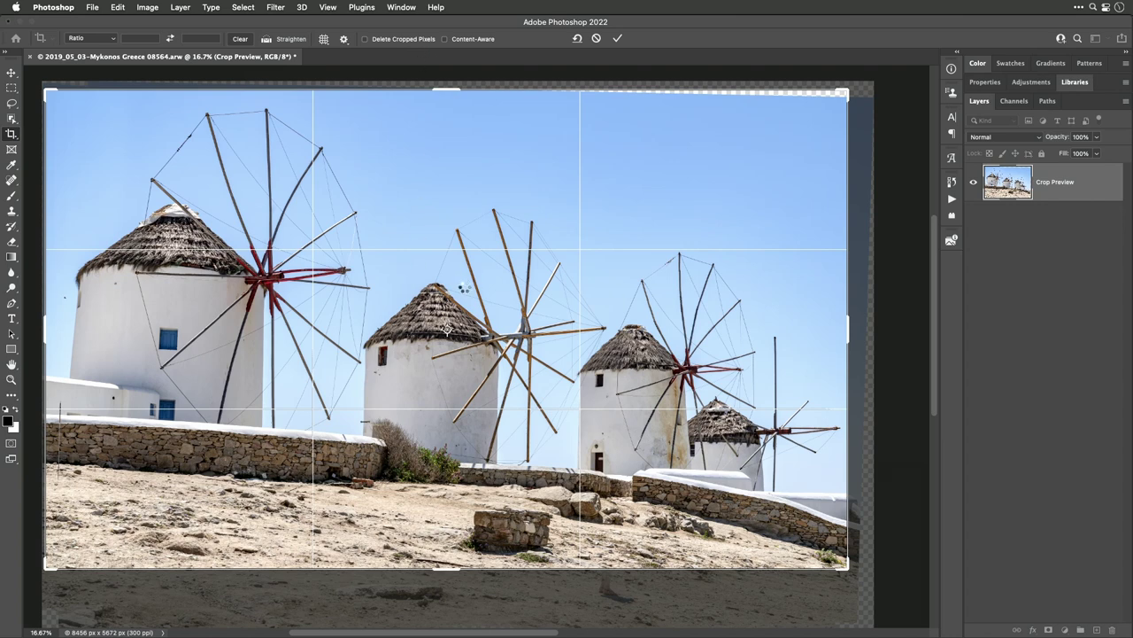
key("Return")
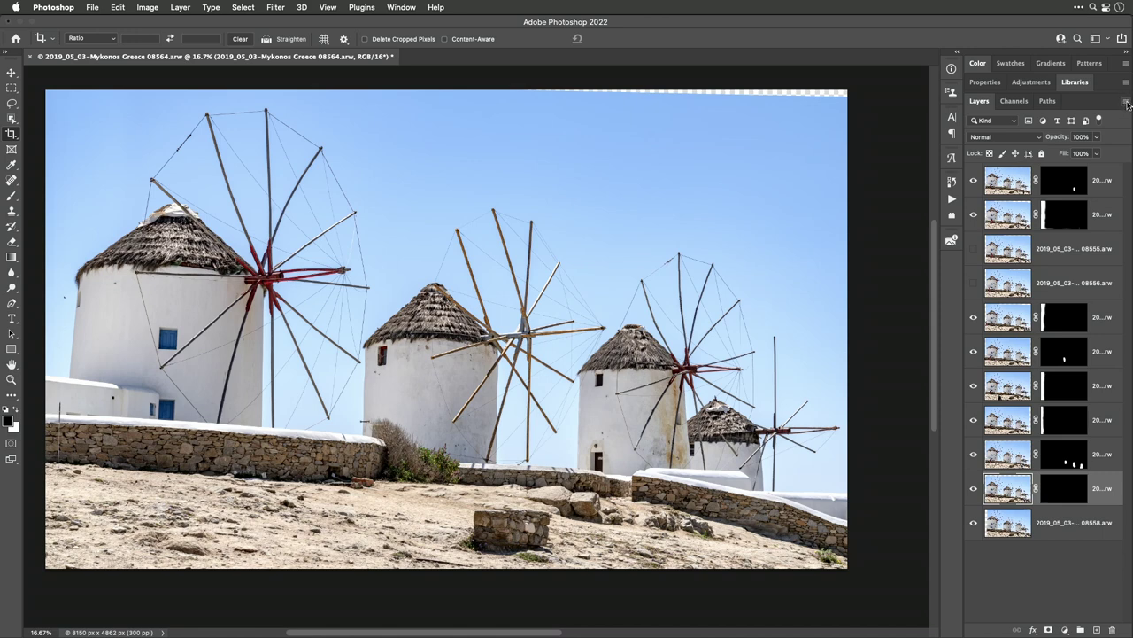
Delete all hidden layers from the document.
left_click(1126, 102)
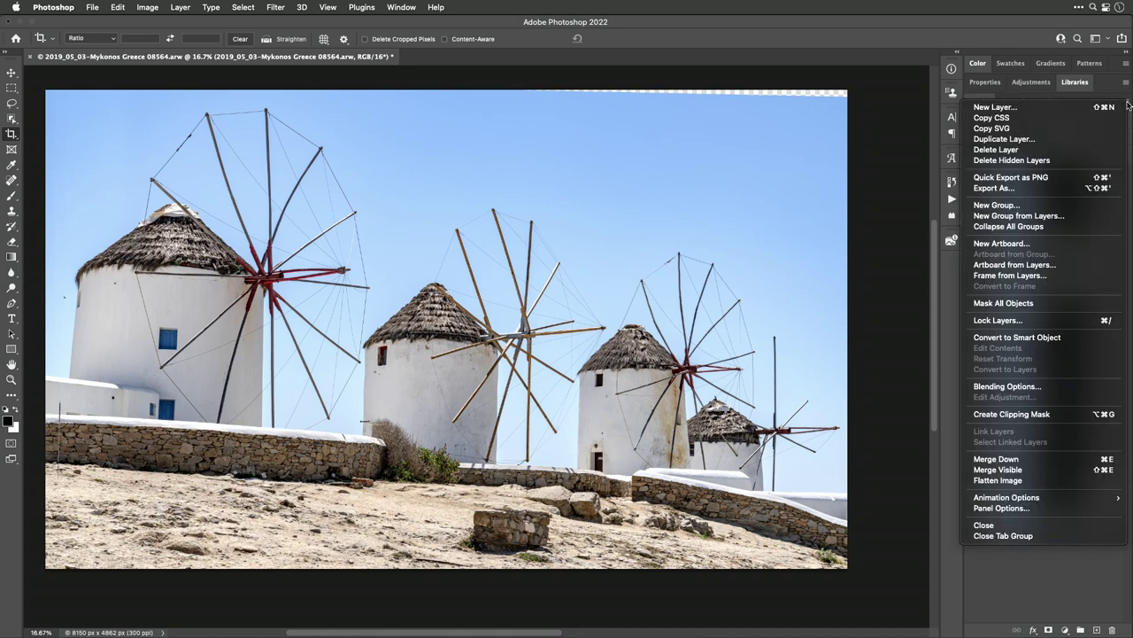
left_click(1065, 163)
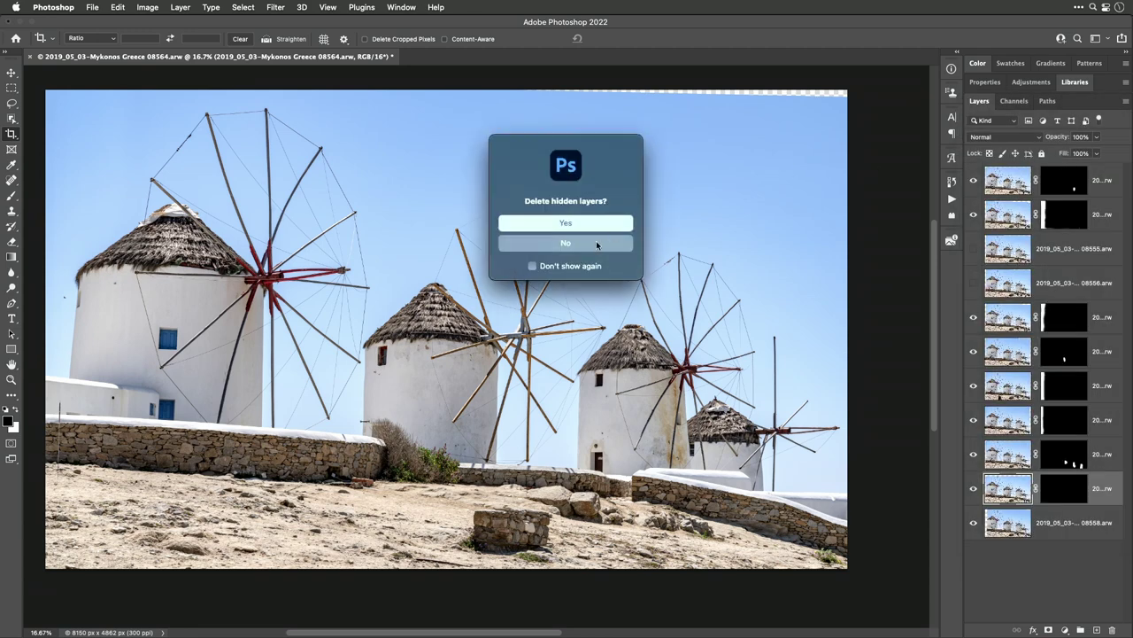
left_click(558, 268)
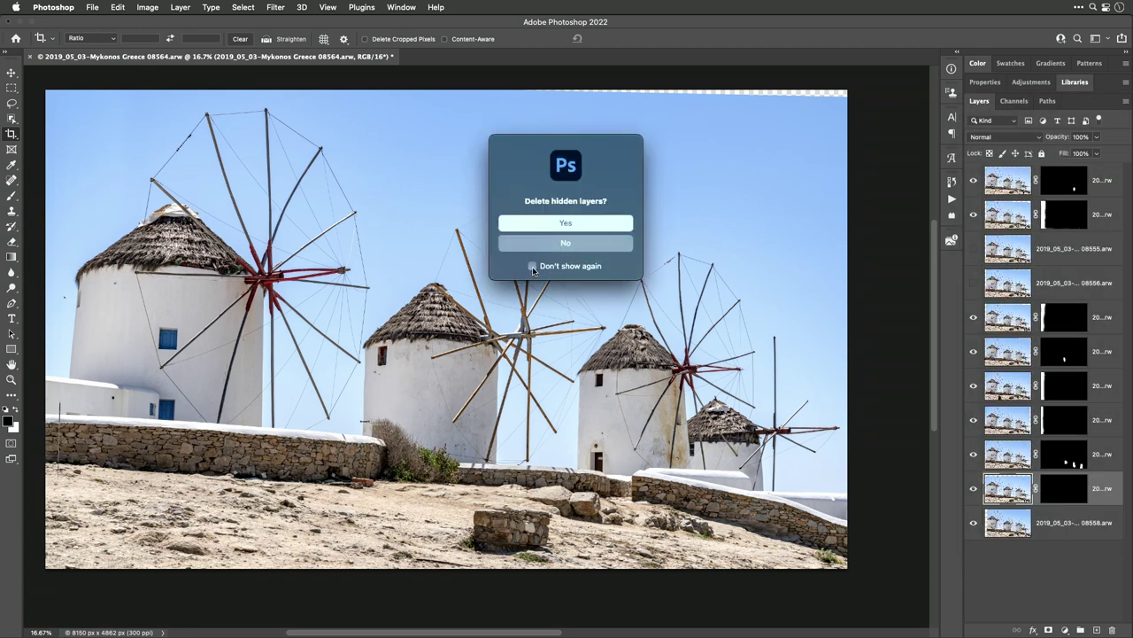
left_click(580, 228)
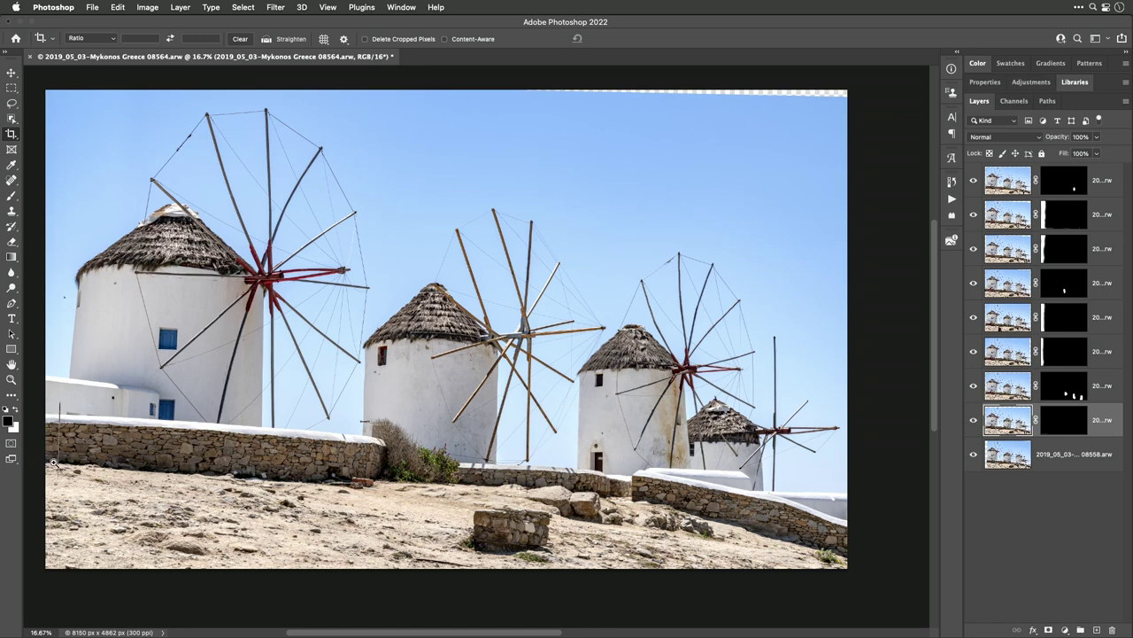
Toggle layer 08554 on and off to inspect the thin dark line at the stone wall's left end.
scroll(54, 461, "up", 5)
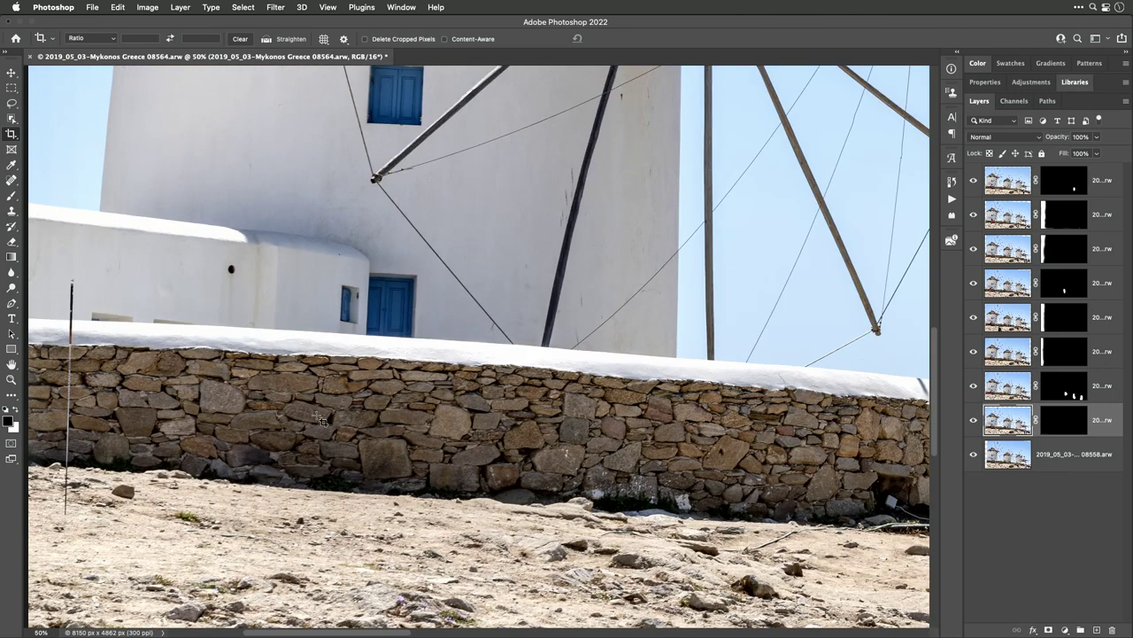
left_click(974, 215)
left_click(974, 215)
left_click(974, 215)
left_click(974, 215)
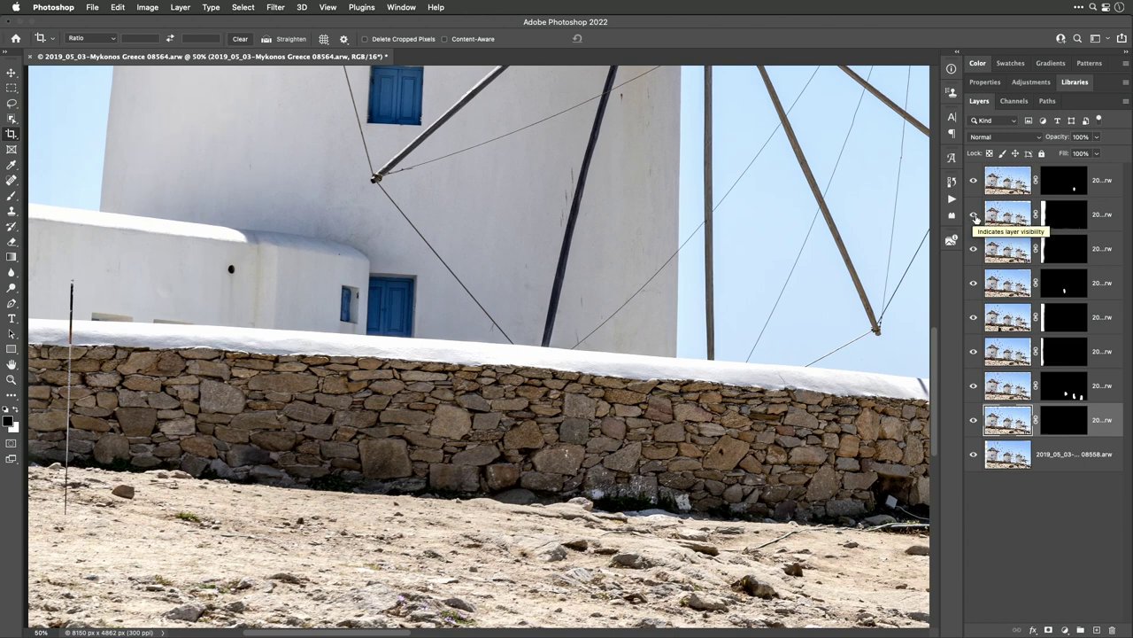
Try painting black on the 08554 mask with a 175 px brush over the thin dark line, and undo the stroke.
left_click(1054, 216)
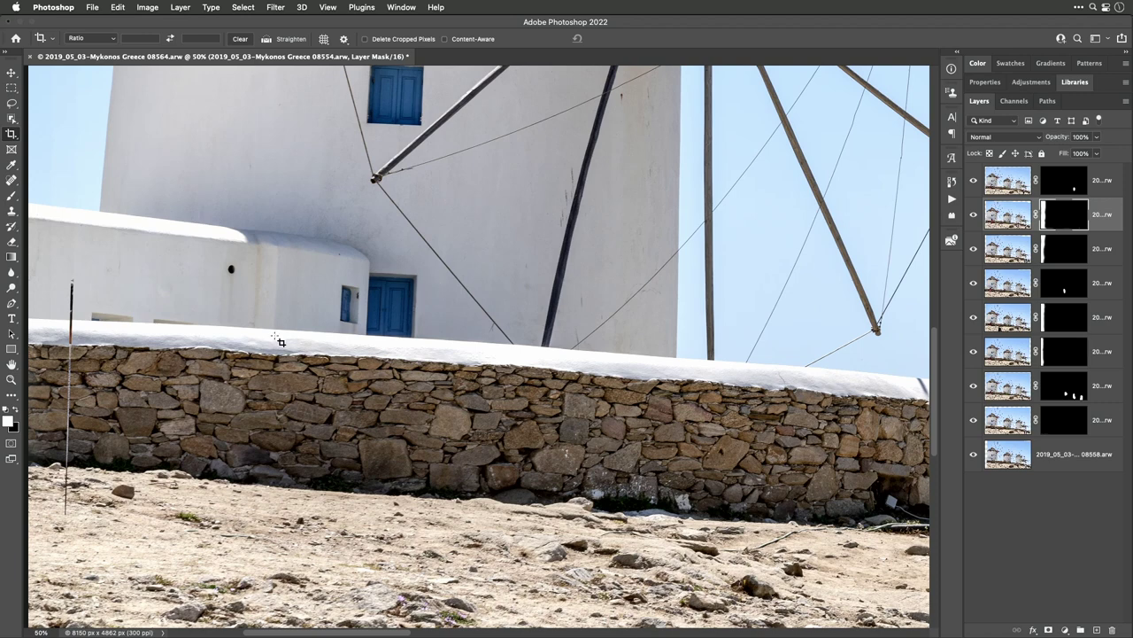
left_click(16, 408)
key("b")
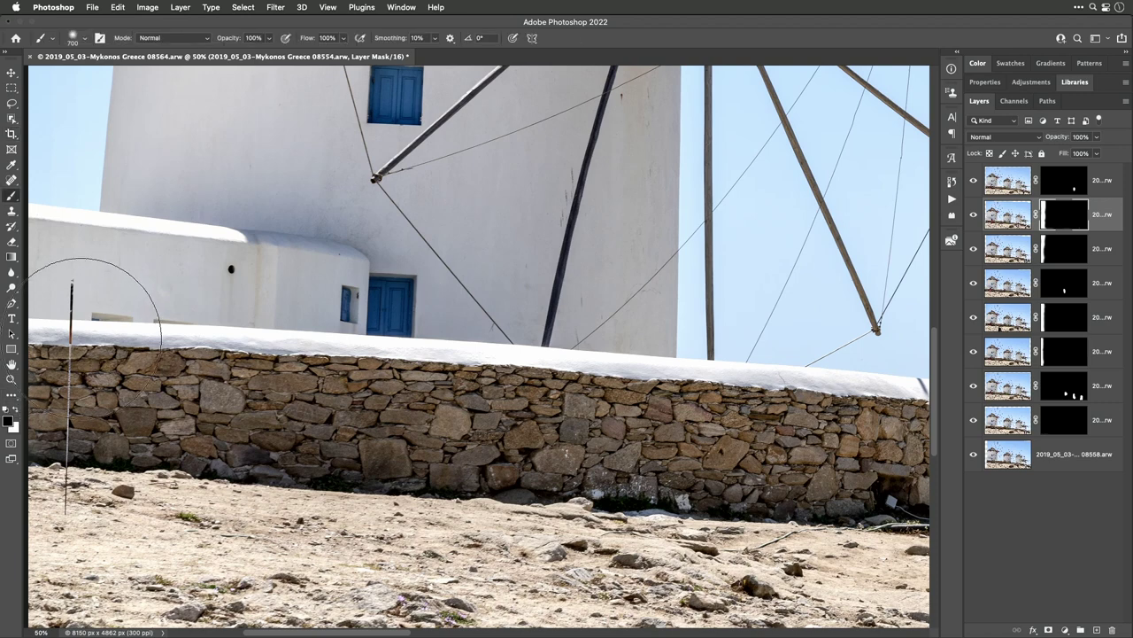
key("bracketleft")
key("bracketleft")
key("bracketleft")
mouse_move(82, 334)
left_mouse_down()
mouse_move(76, 286)
mouse_move(80, 295)
left_mouse_up()
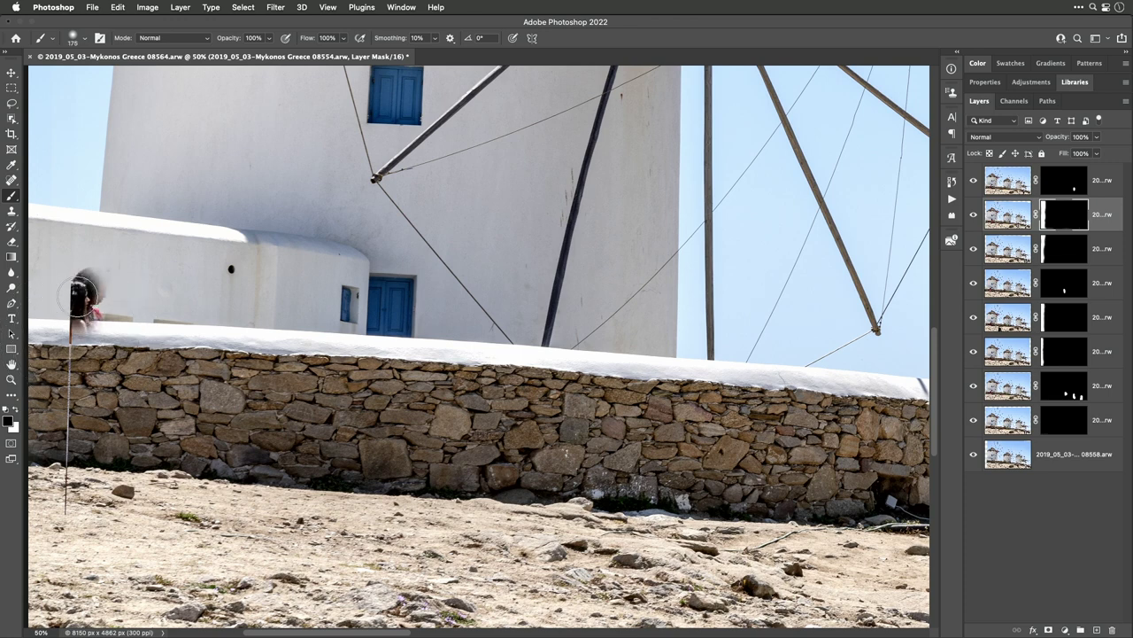
key("super+z")
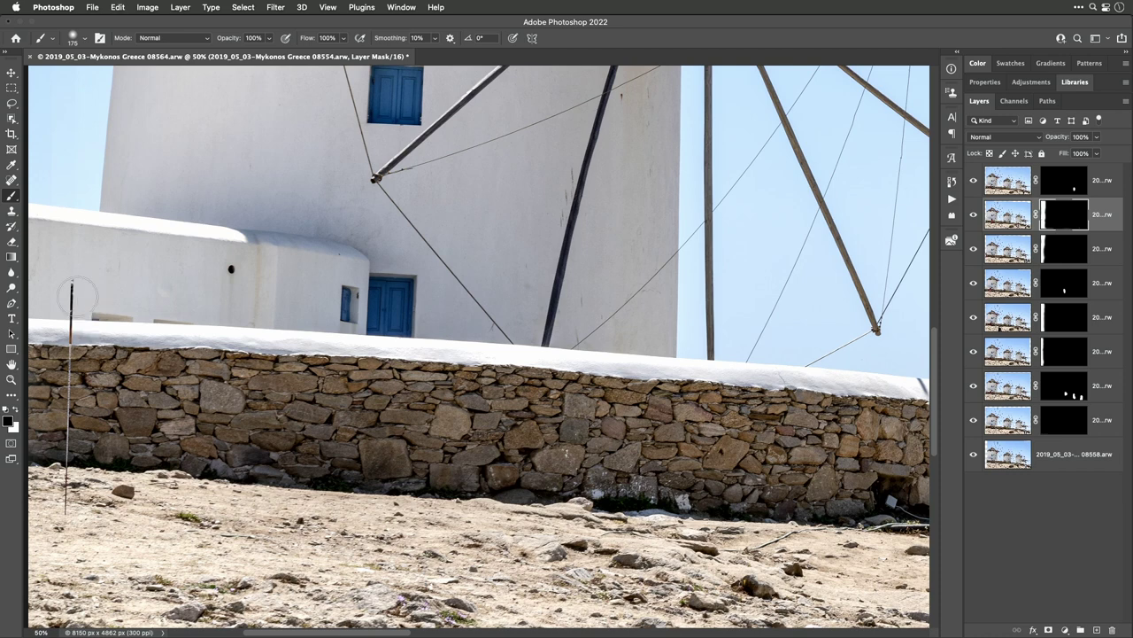
key("x")
Toggle layers 08554 and 08557 off and on in turn to find which one causes the thin dark line.
left_click(974, 216)
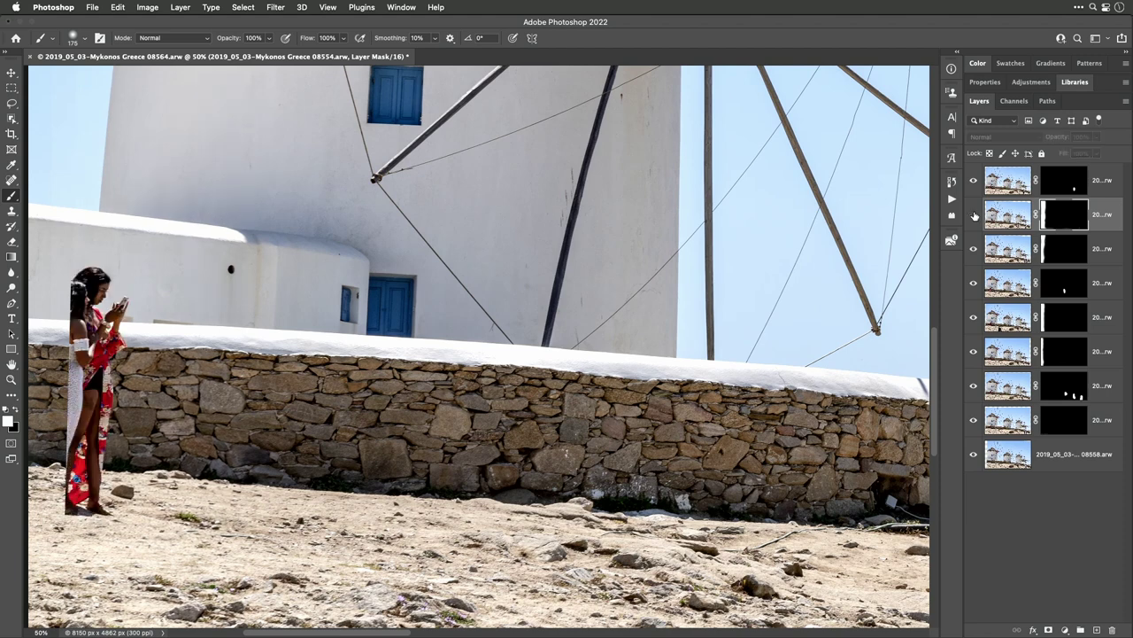
left_click(974, 216)
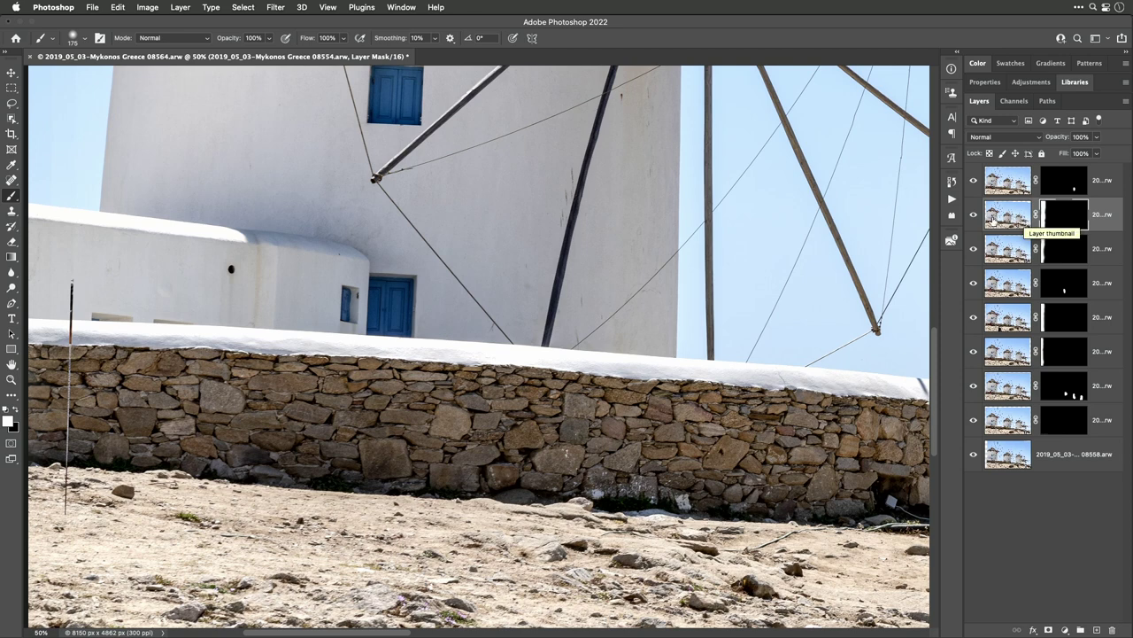
left_click(975, 215)
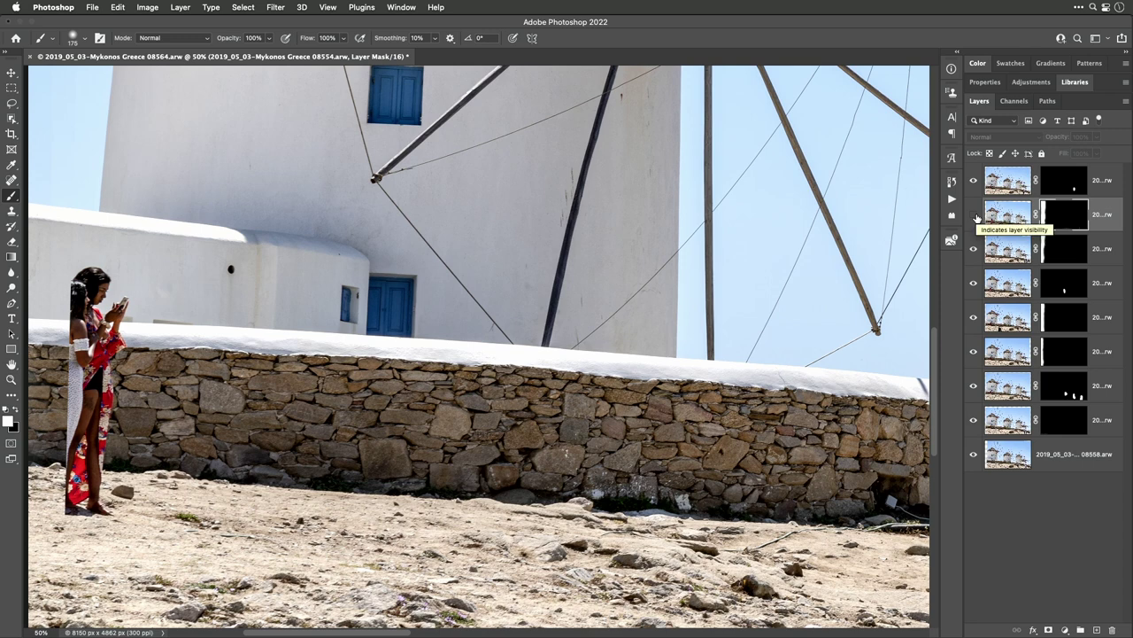
left_click(975, 215)
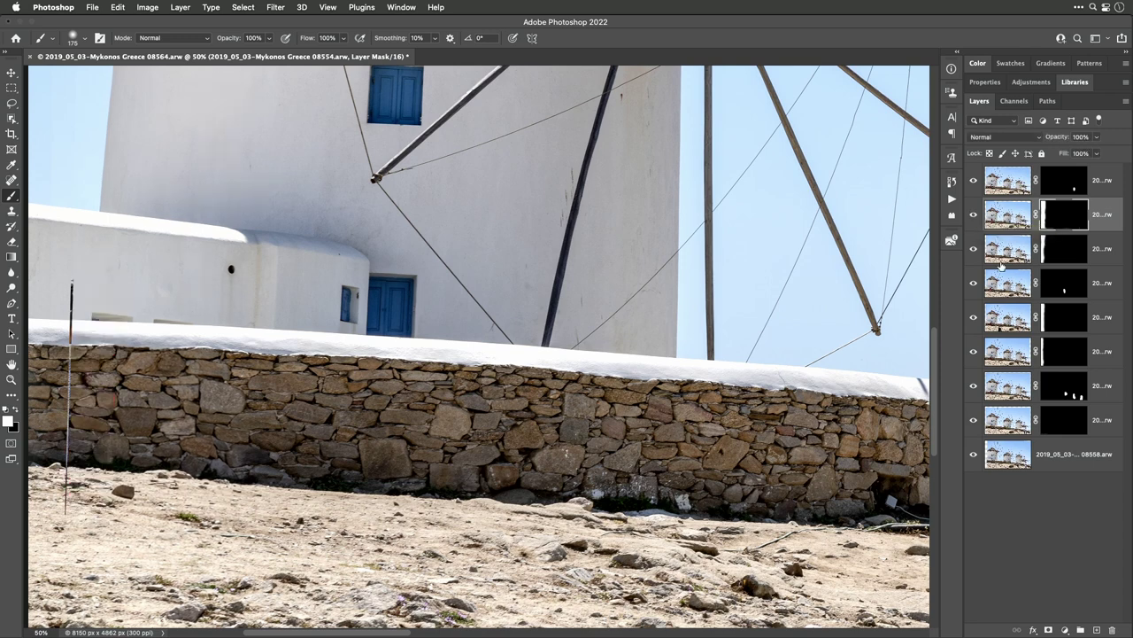
left_click(975, 254)
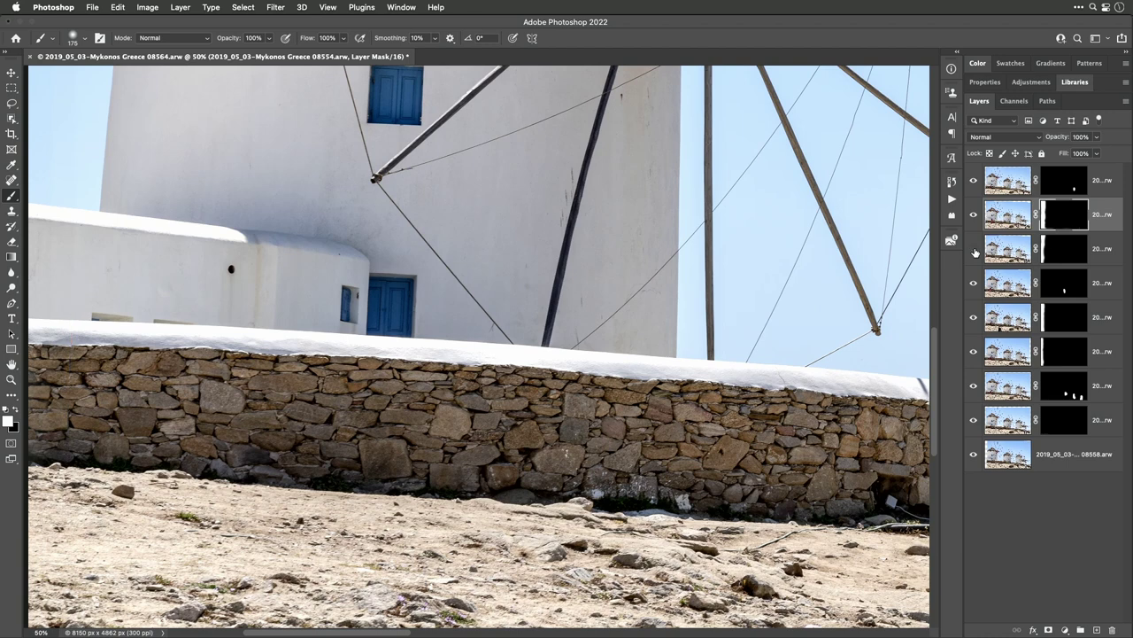
left_click(974, 252)
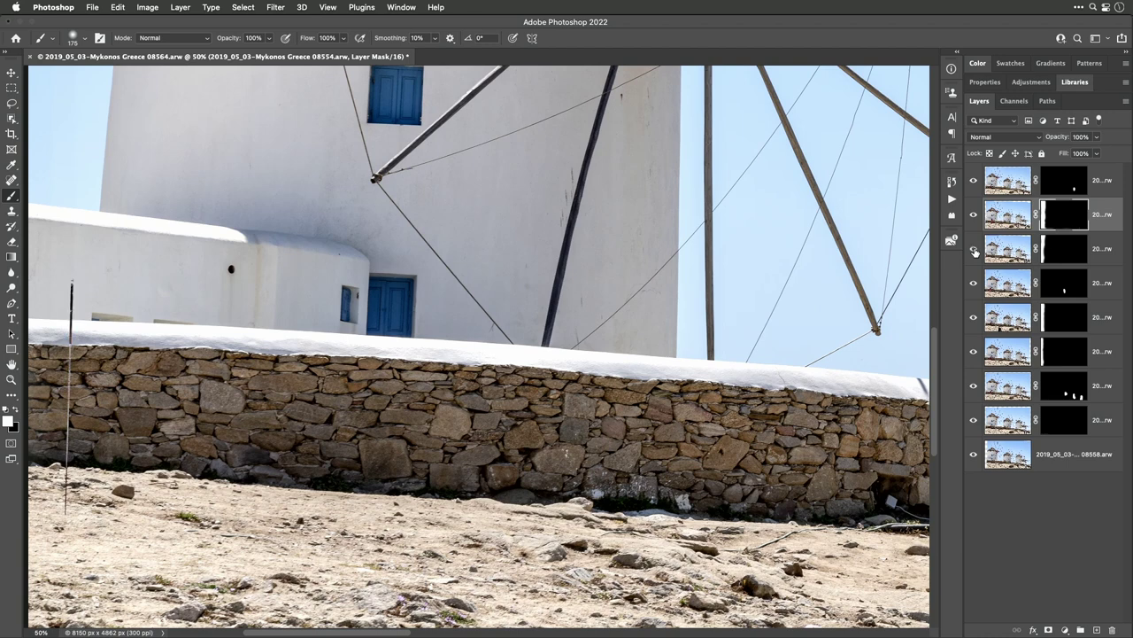
Paint black on the 08557 layer mask with a 175 px brush over the thin dark line at the stone wall's left end.
left_click(1055, 251)
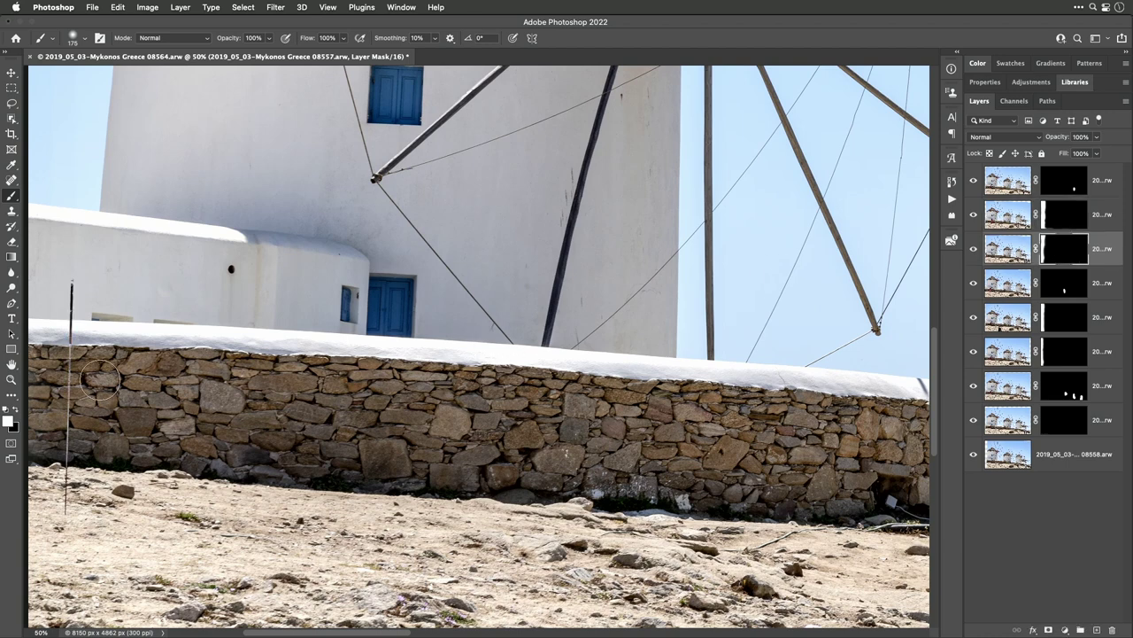
left_click(17, 409)
left_click_drag(75, 259, 64, 575)
Merge all visible layers into a single layer.
scroll(358, 415, "down", 2)
scroll(358, 415, "right", 2)
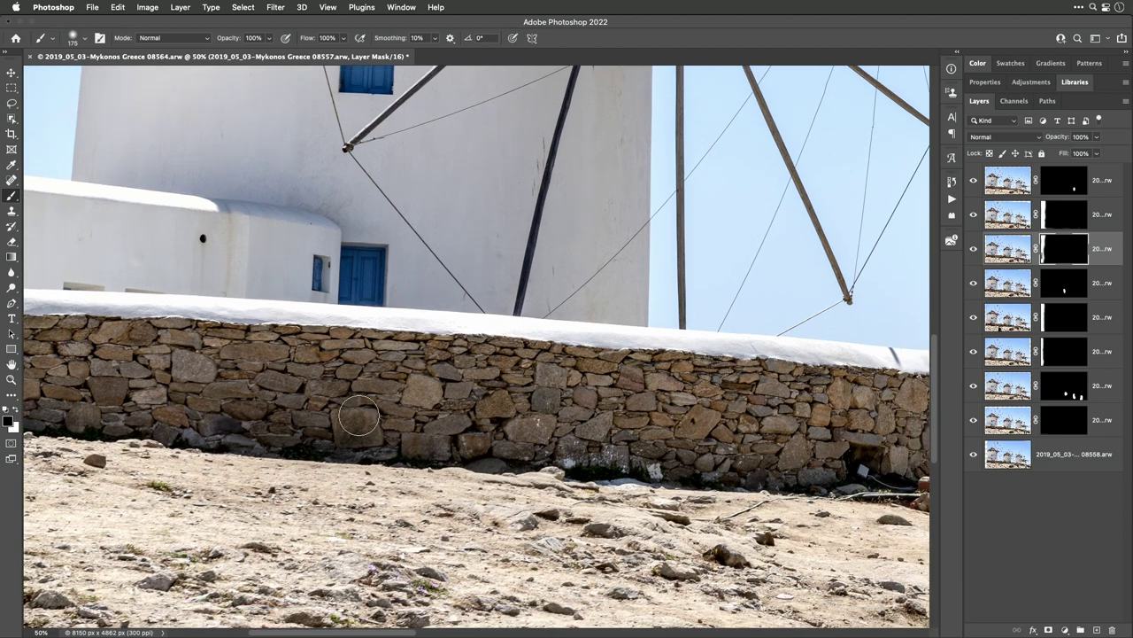
key("super+0")
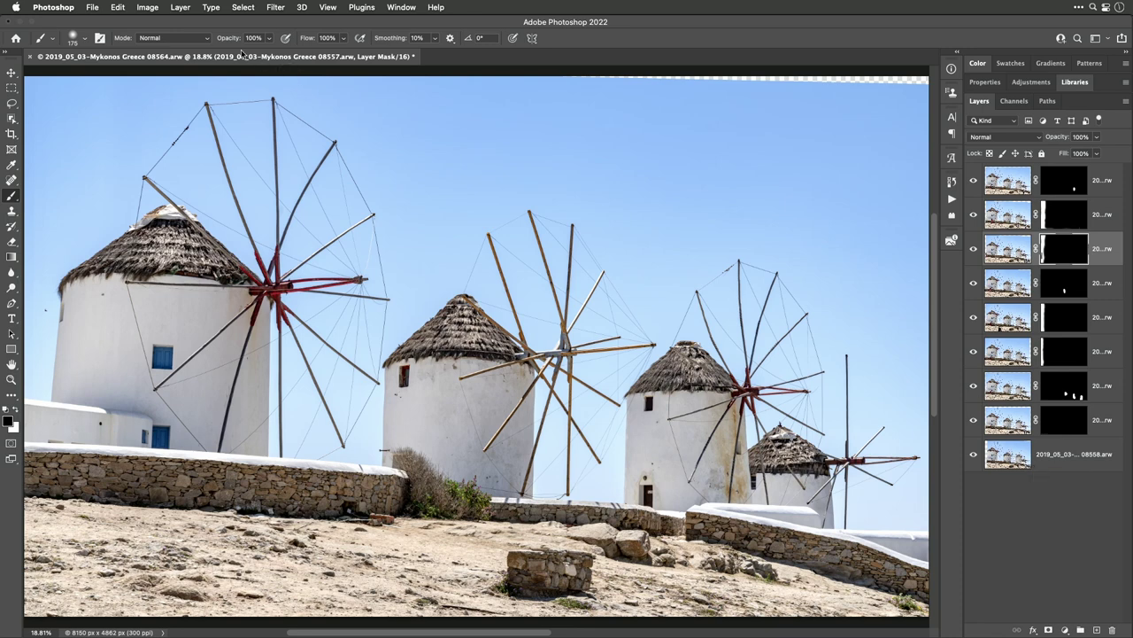
left_click(181, 7)
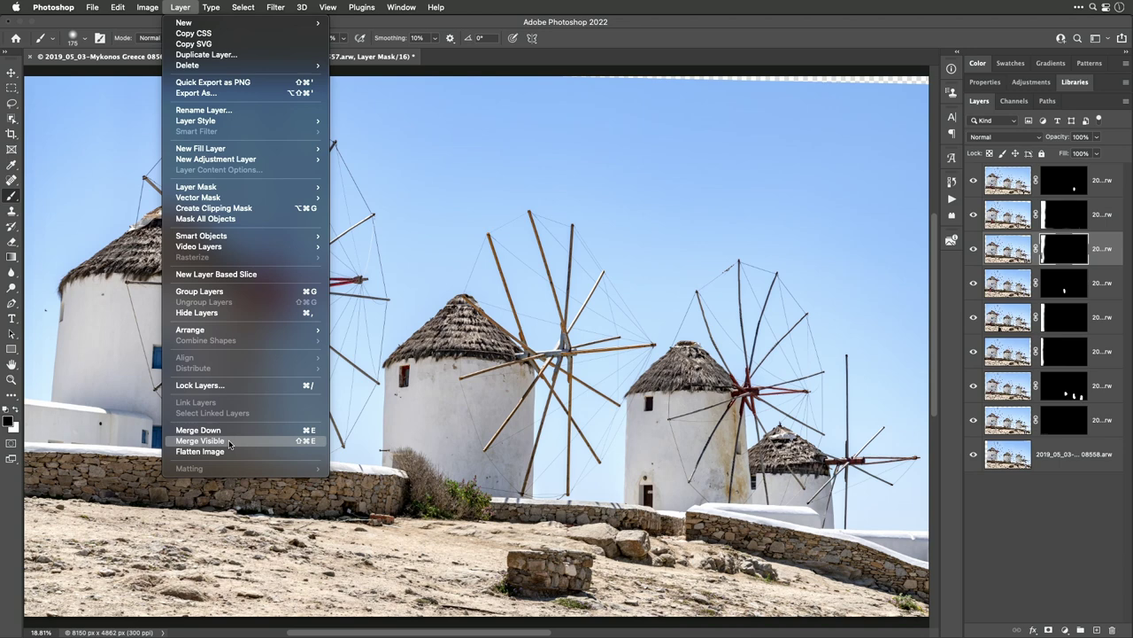
left_click(228, 441)
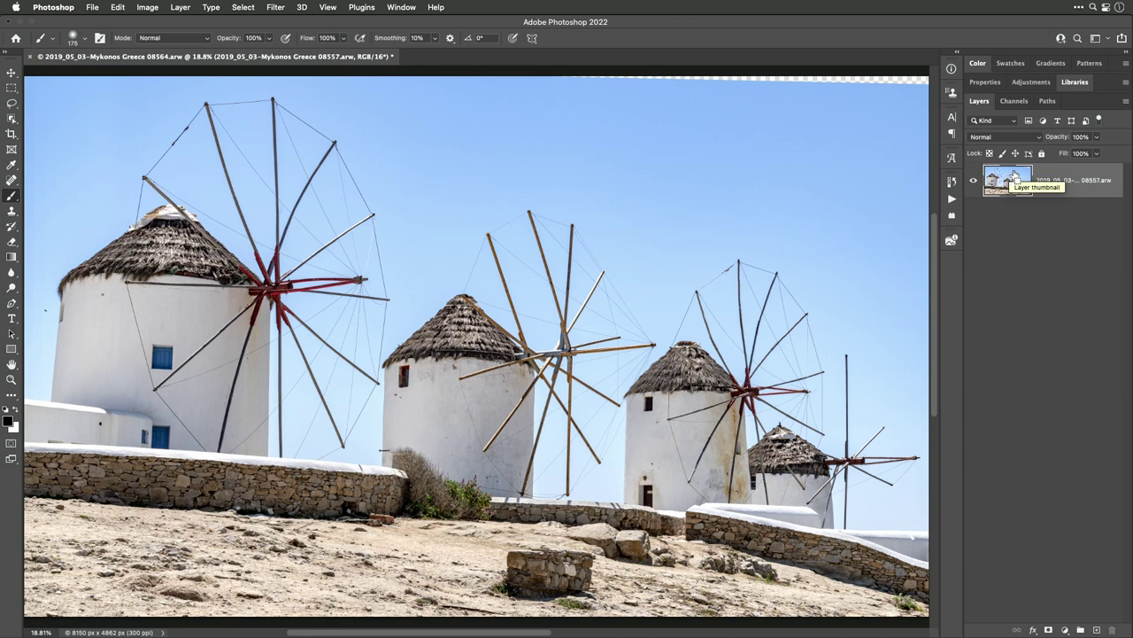
Load the merged layer's pixels as a selection and invert it to select the transparent strip along the sky's upper edge.
left_click(1016, 176, "super")
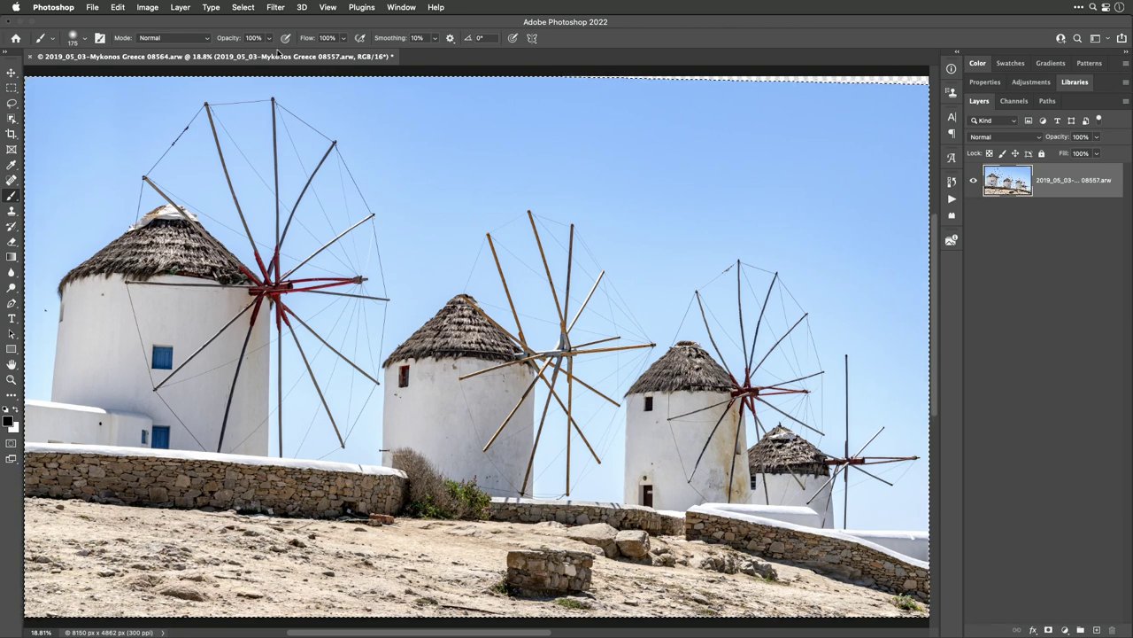
left_click(243, 8)
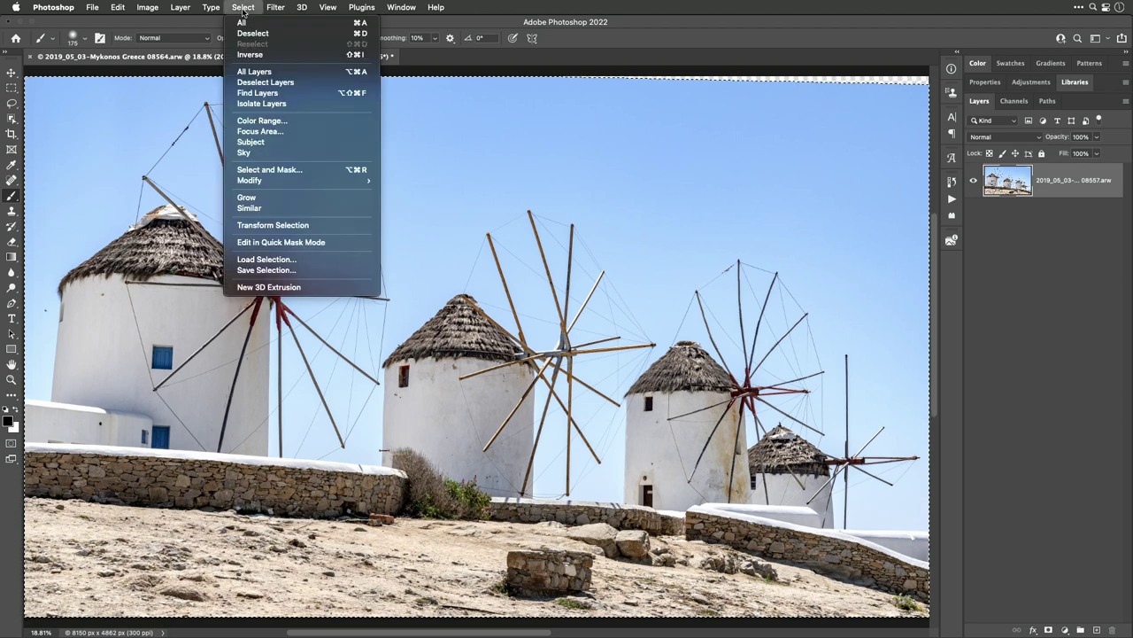
left_click(269, 56)
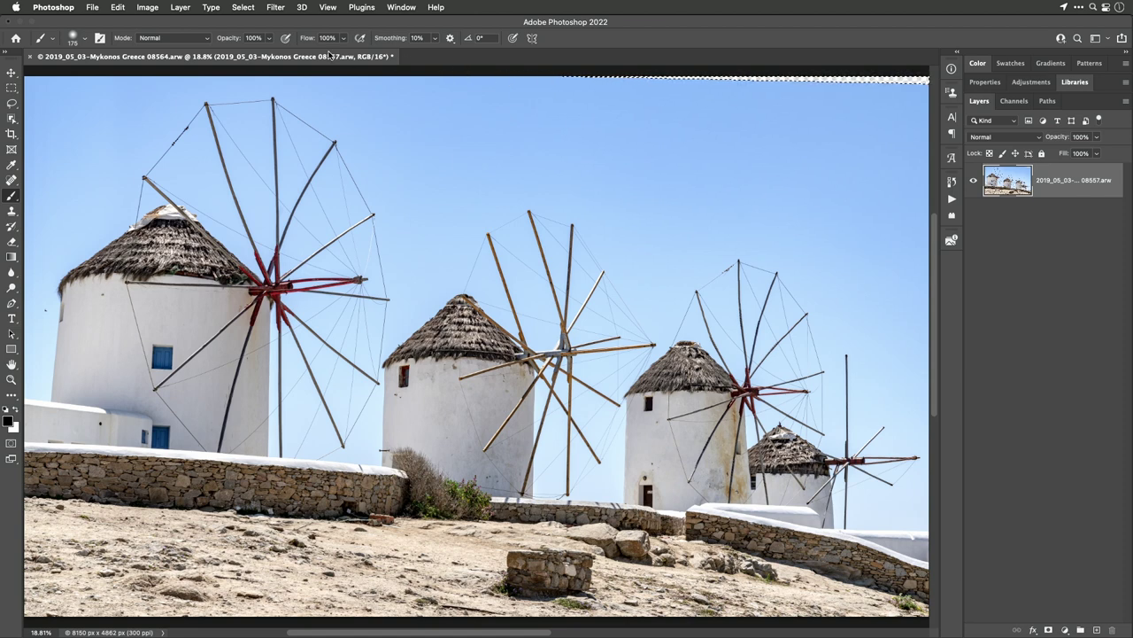
Expand the selection of the transparent strip by 2 pixels, without applying the effect at canvas bounds.
left_click(242, 8)
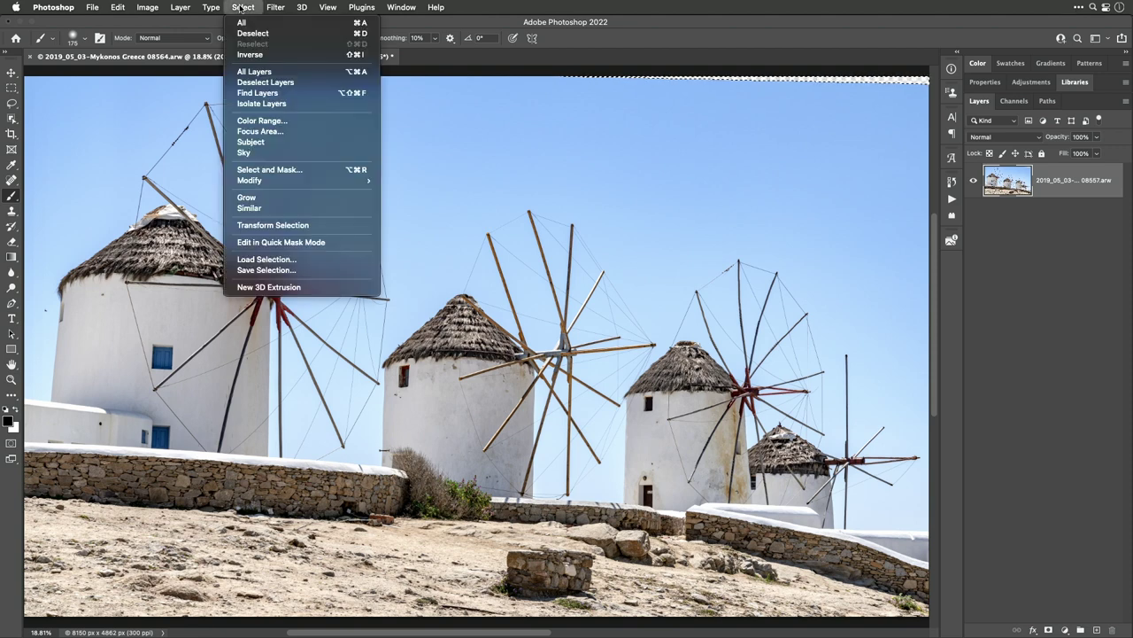
mouse_move(260, 179)
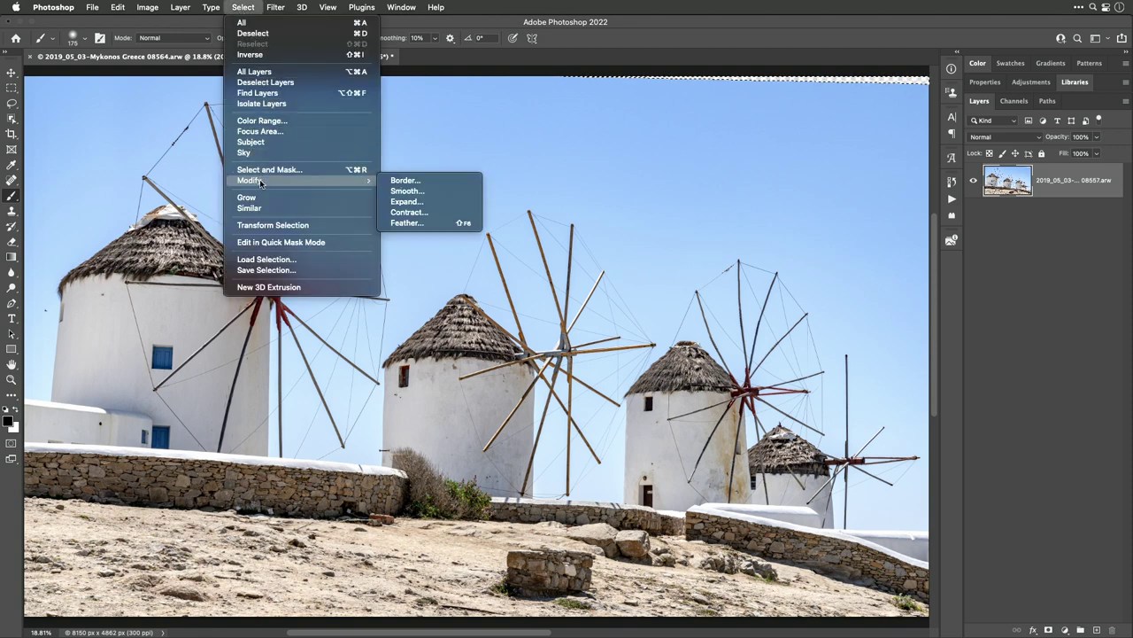
left_click(406, 202)
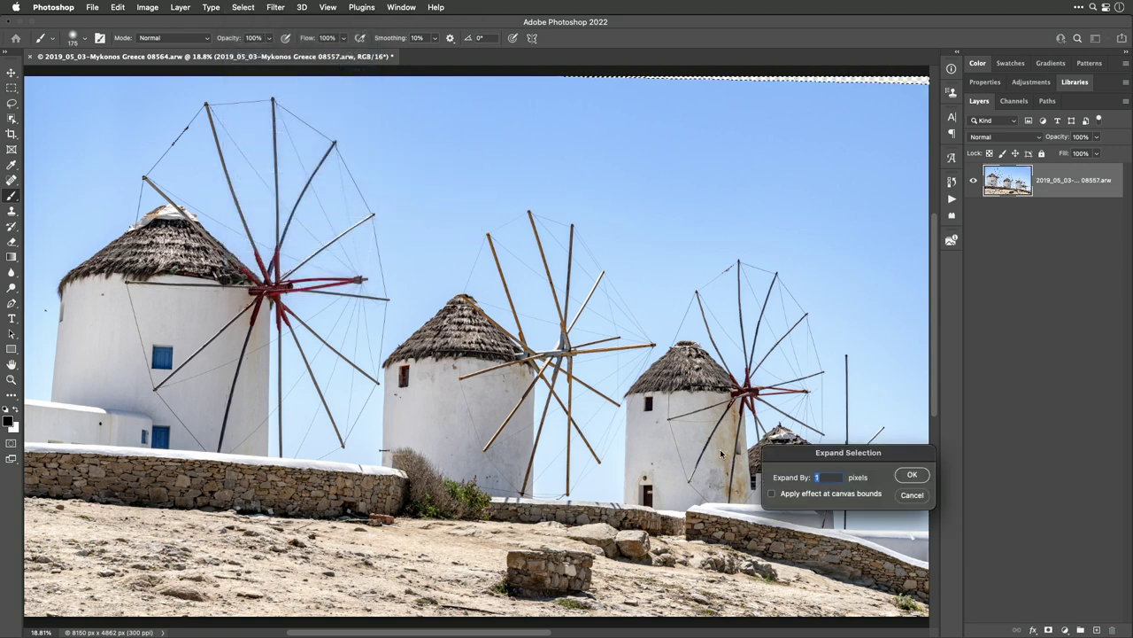
type("2")
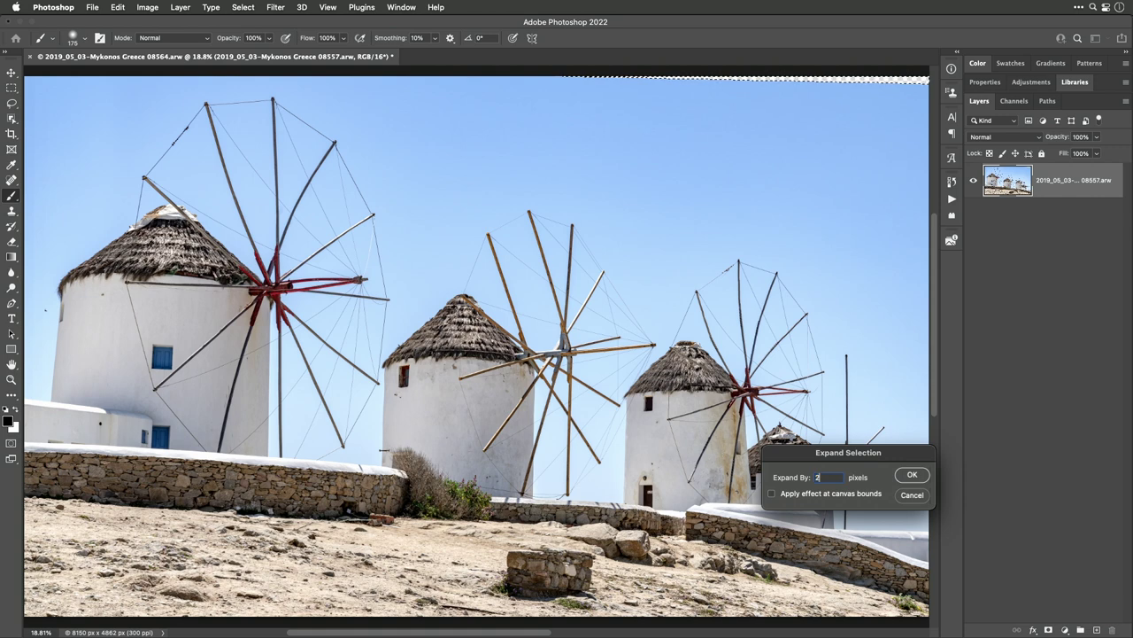
left_click(912, 475)
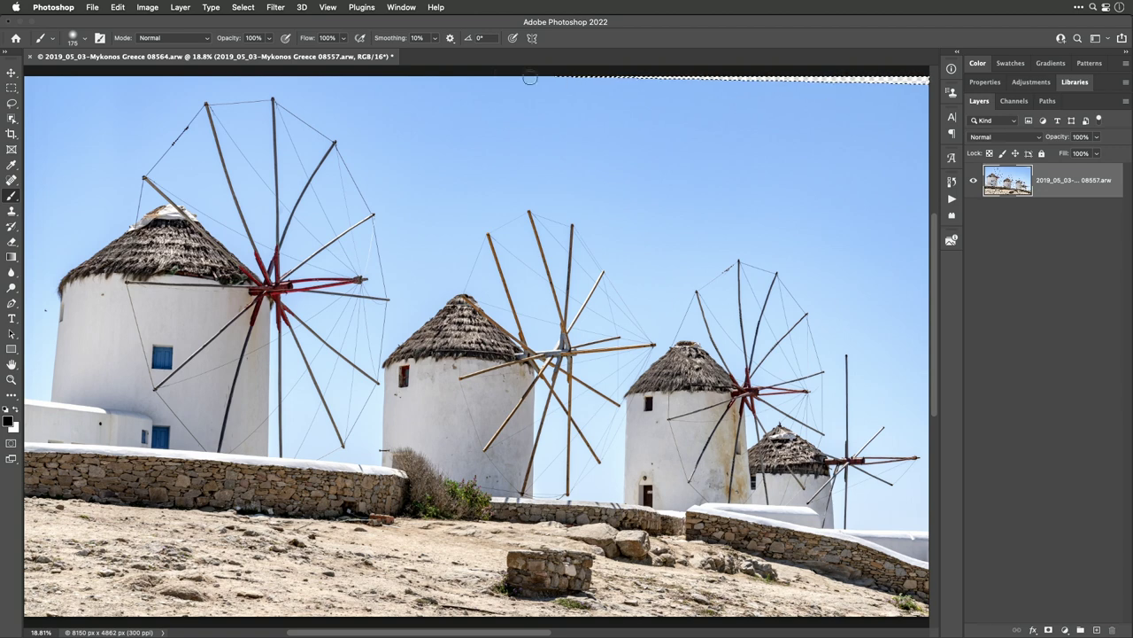
Fill the selected strip with Content-Aware using Color Adaptation, Normal mode and 100% opacity, and deselect.
left_click(119, 9)
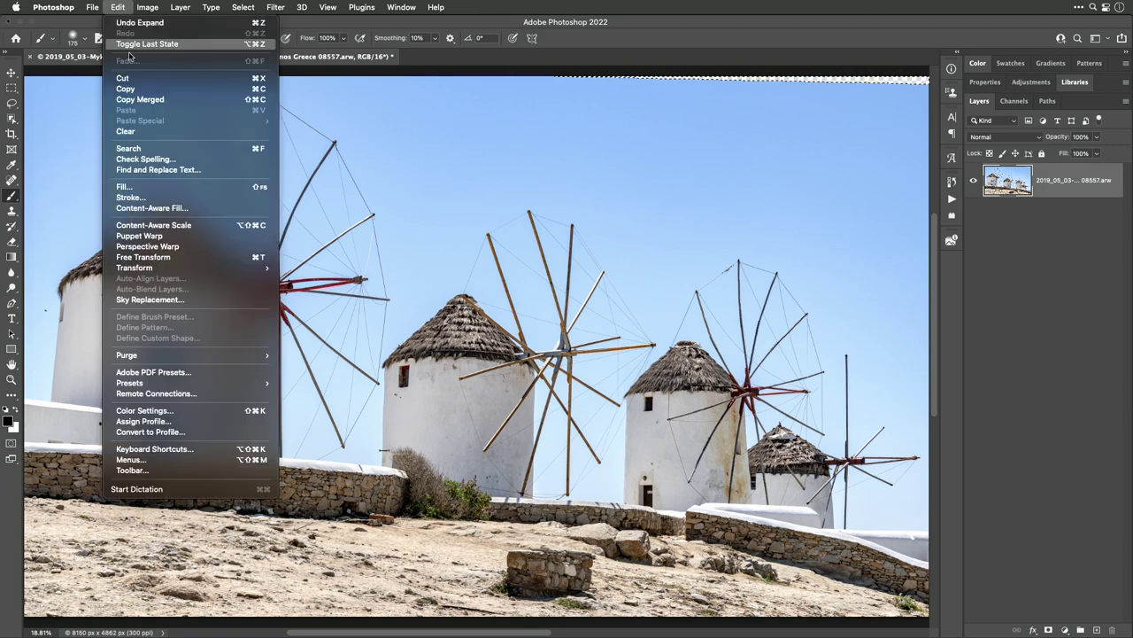
left_click(135, 189)
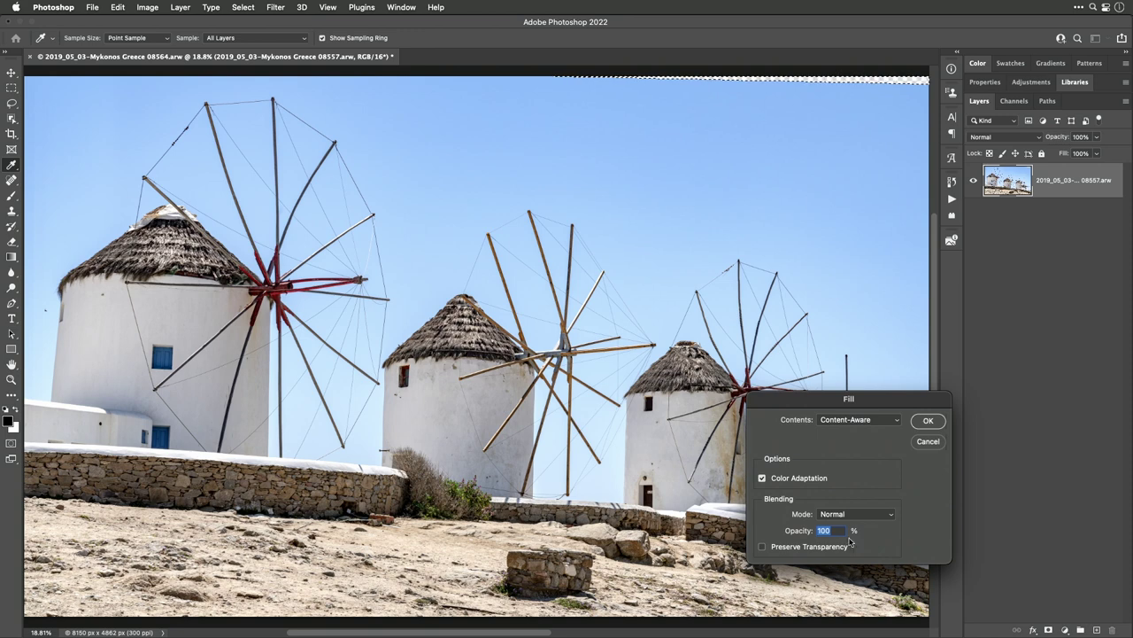
left_click(927, 420)
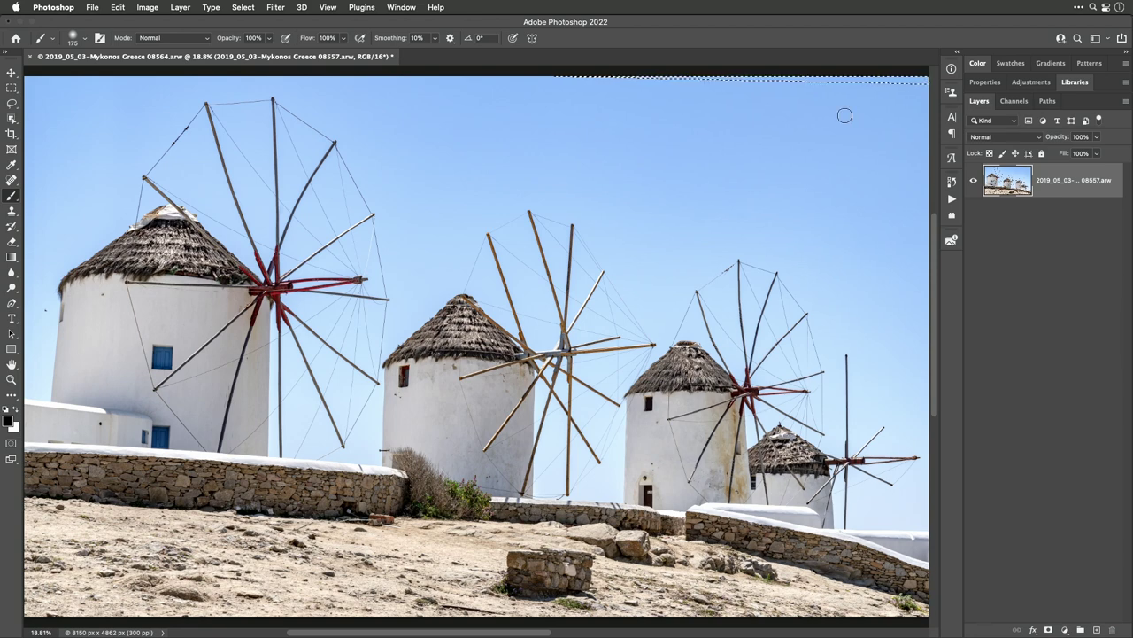
left_click(242, 7)
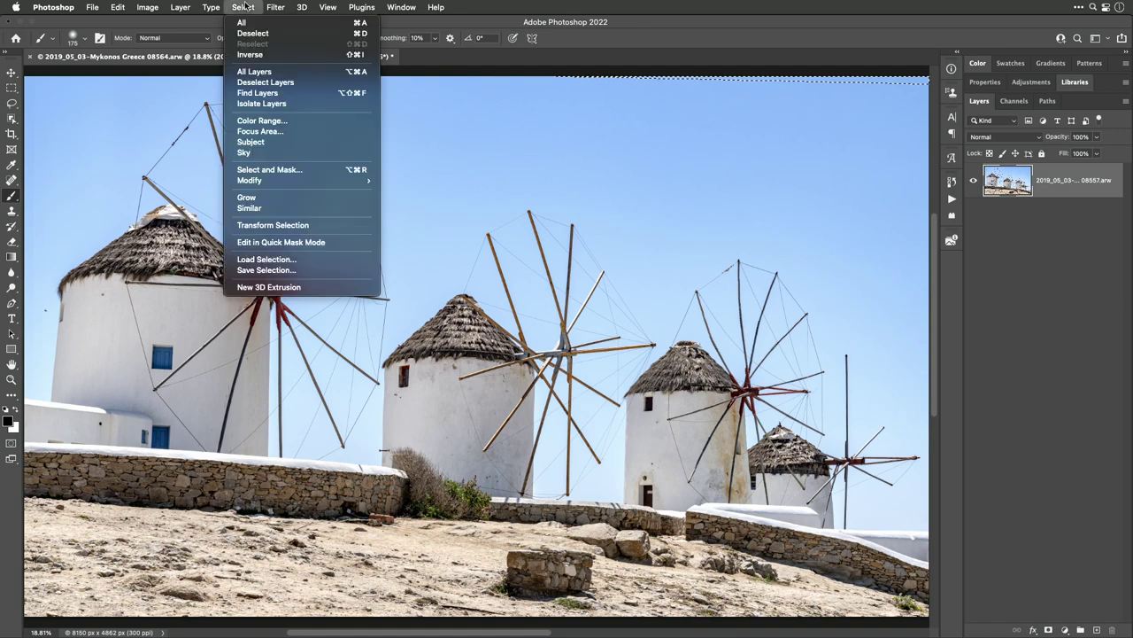
left_click(253, 32)
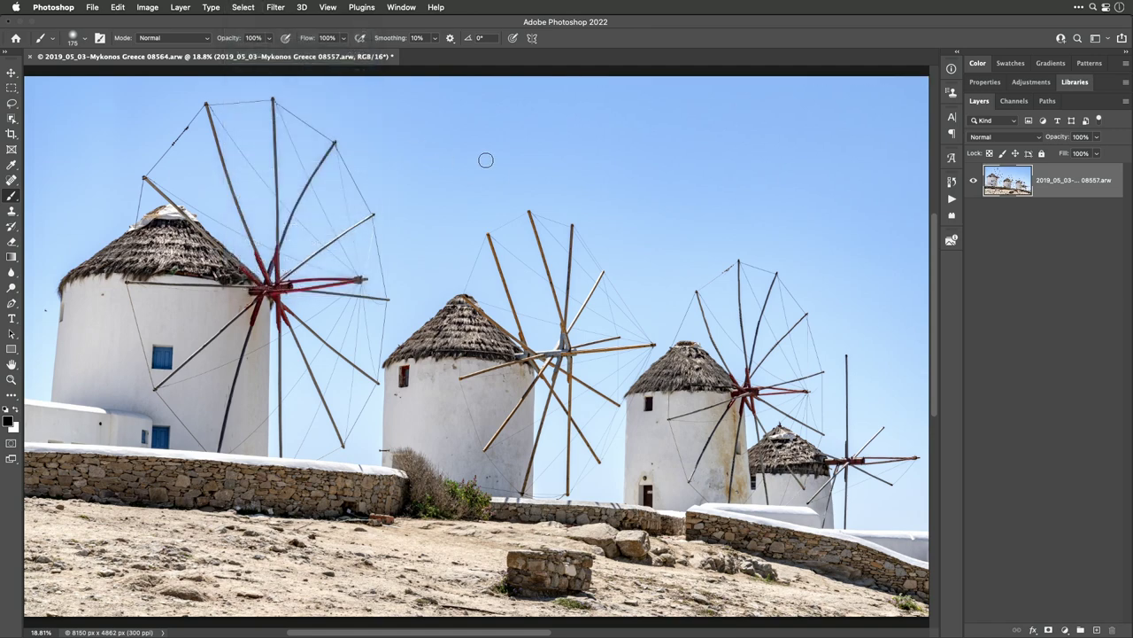